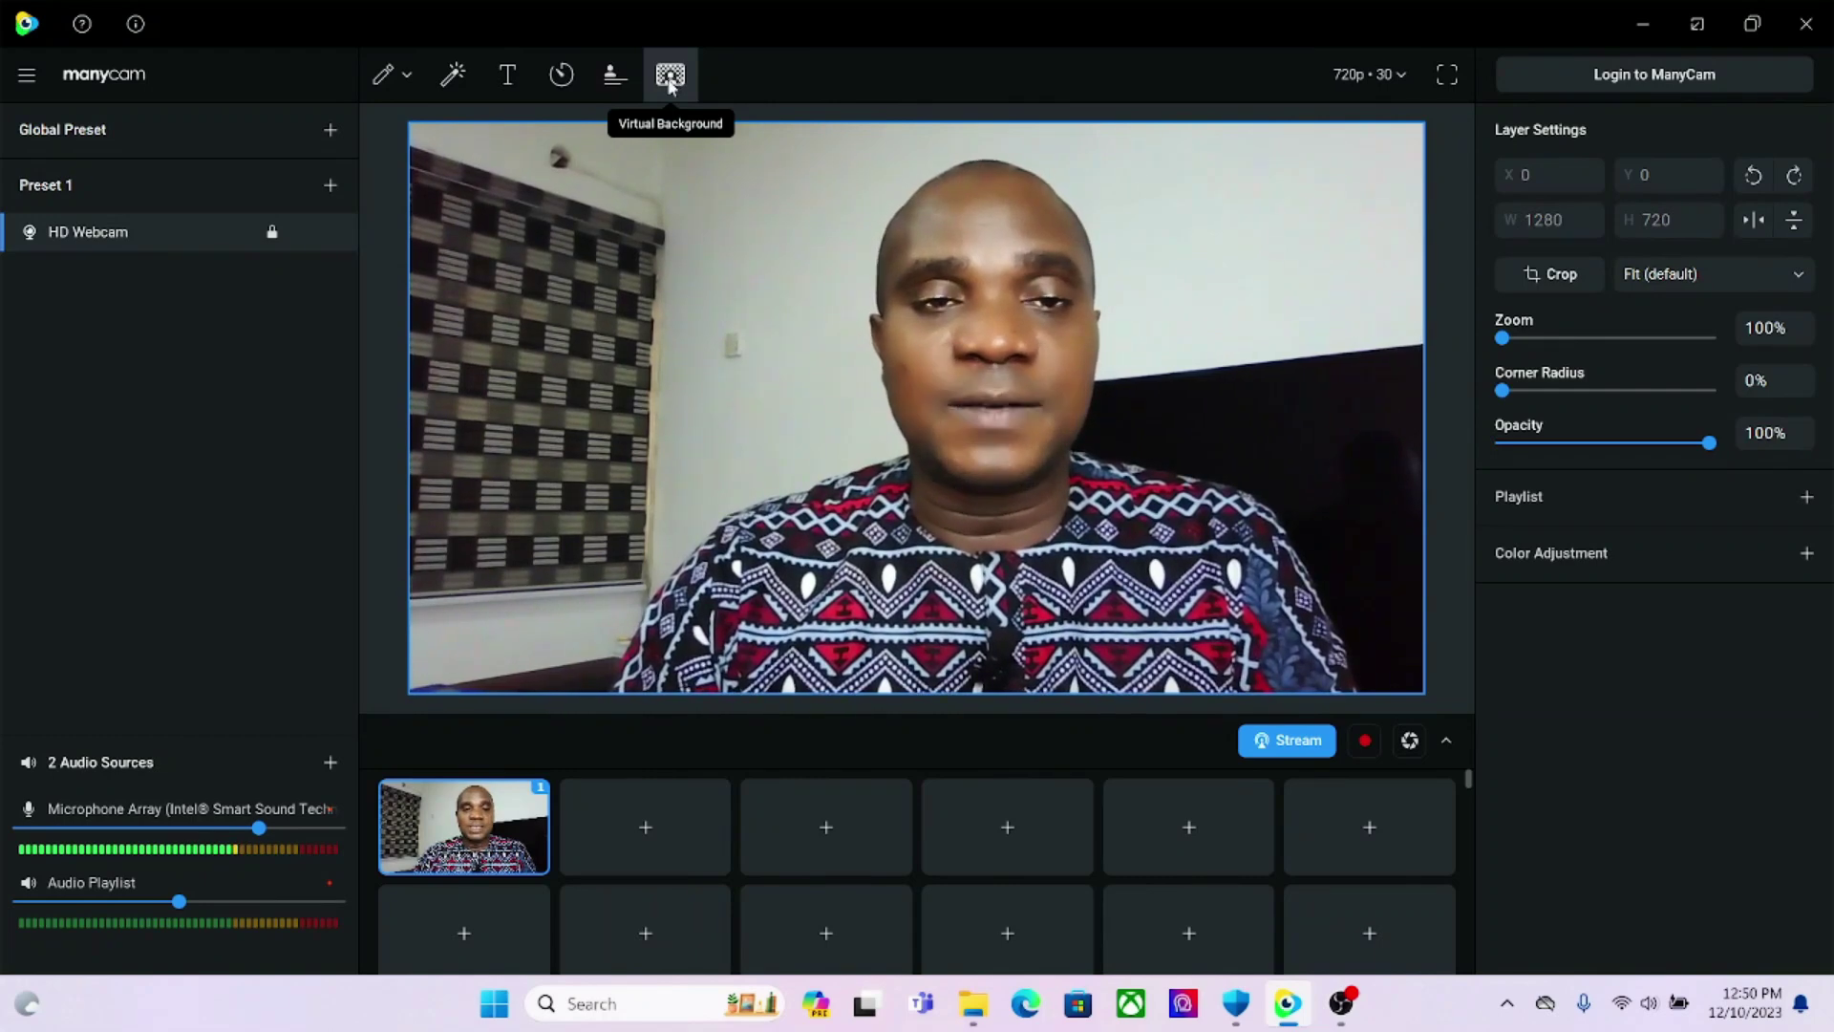
- Turn on background replacement for the HD Webcam with the Office image
{"action": "left_click", "coordinate": [672, 83]}
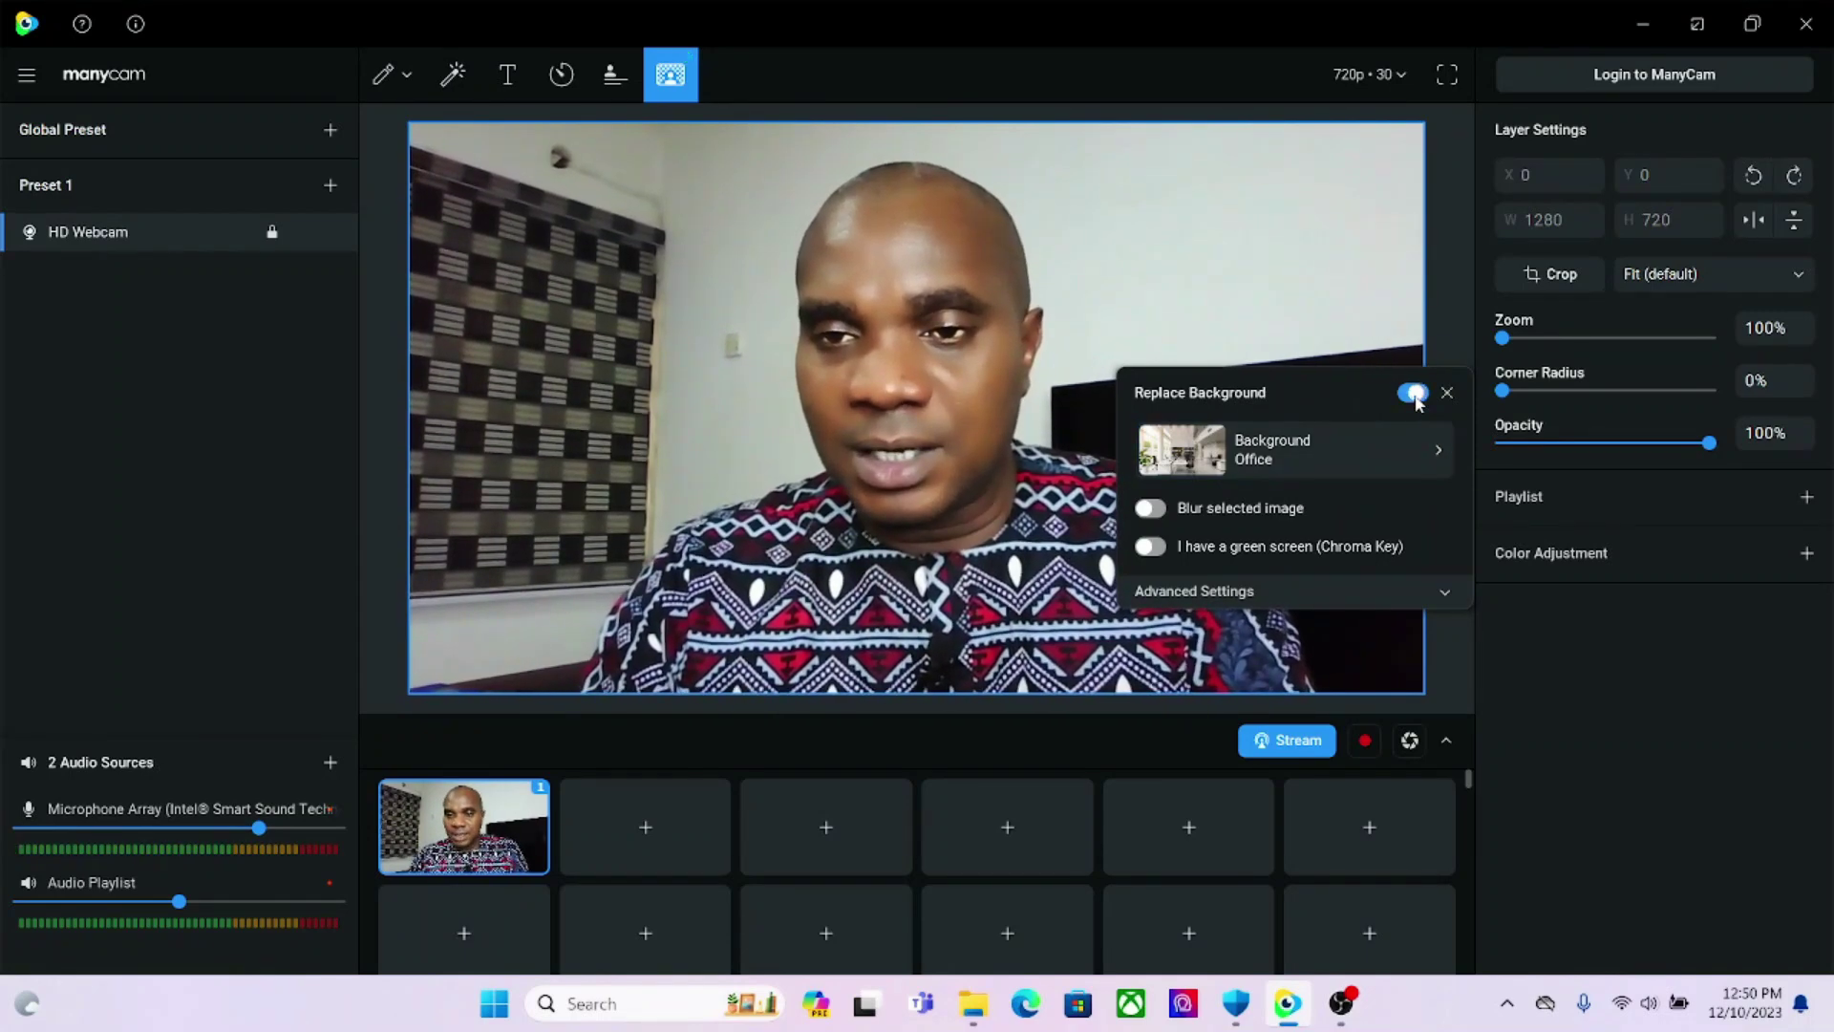
{"action": "left_click", "coordinate": [1413, 395]}
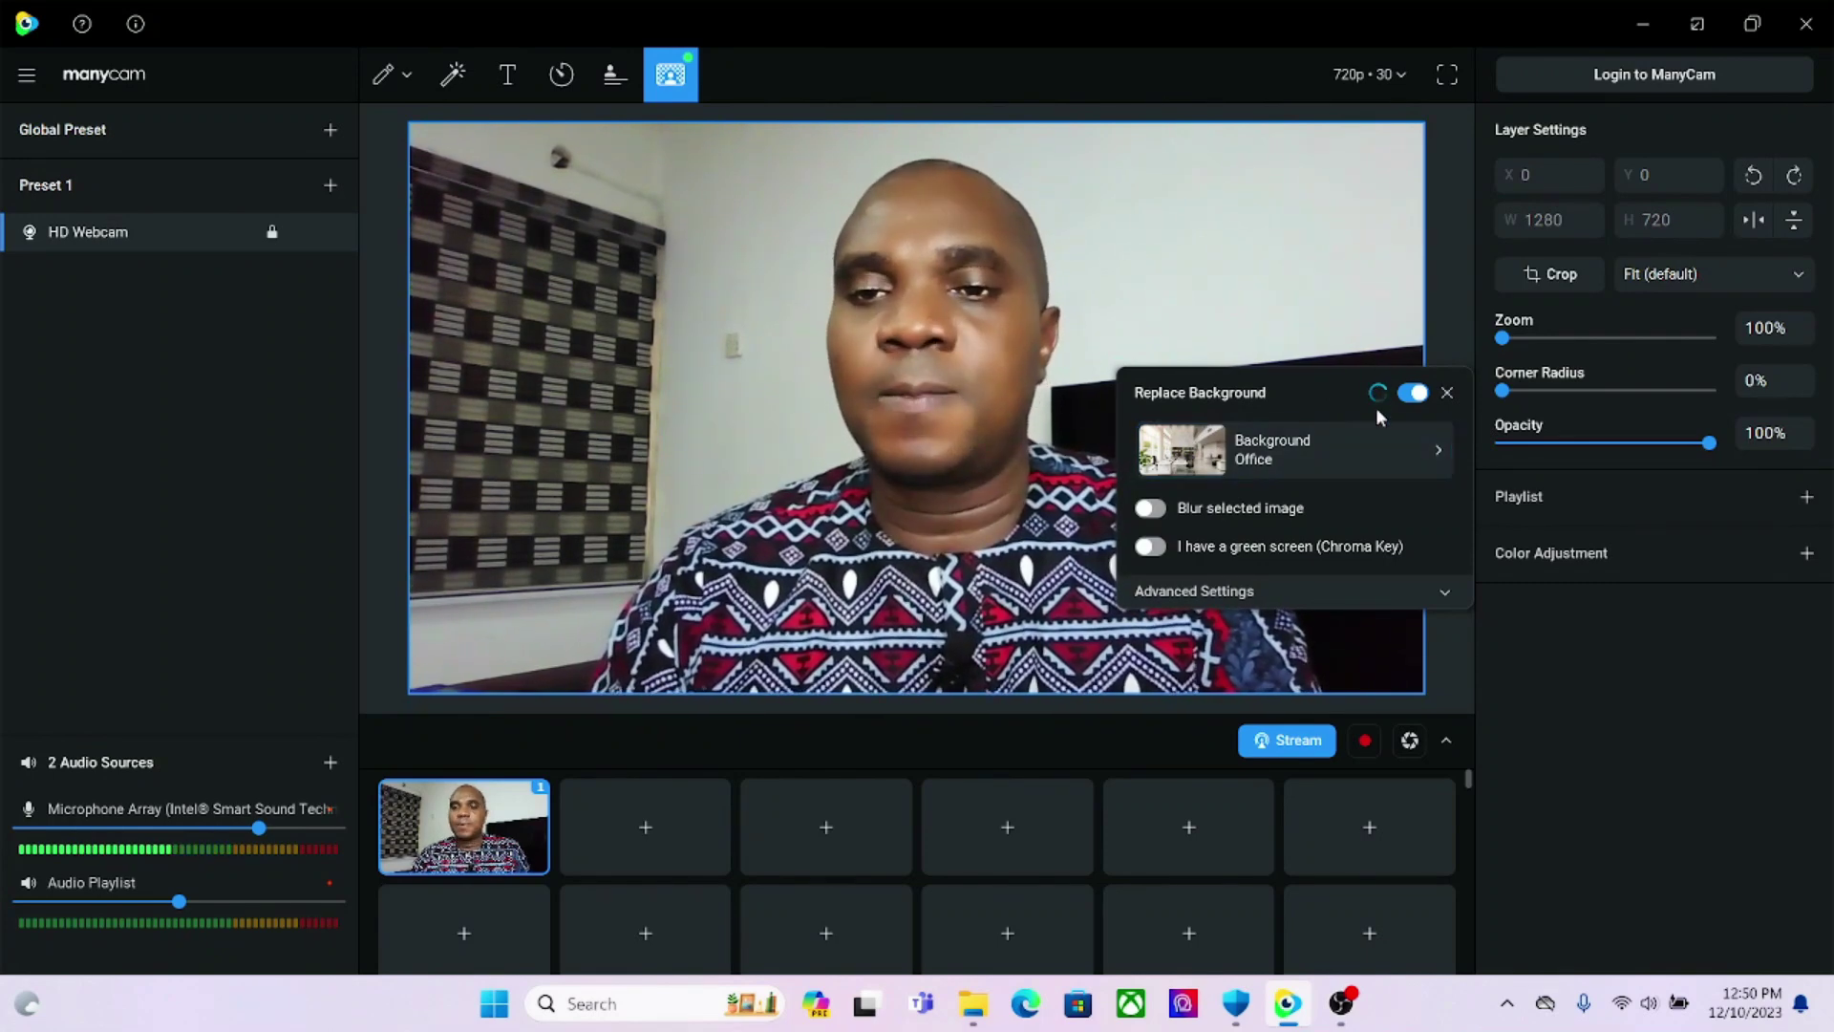
{"action": "left_click", "coordinate": [1619, 1006]}
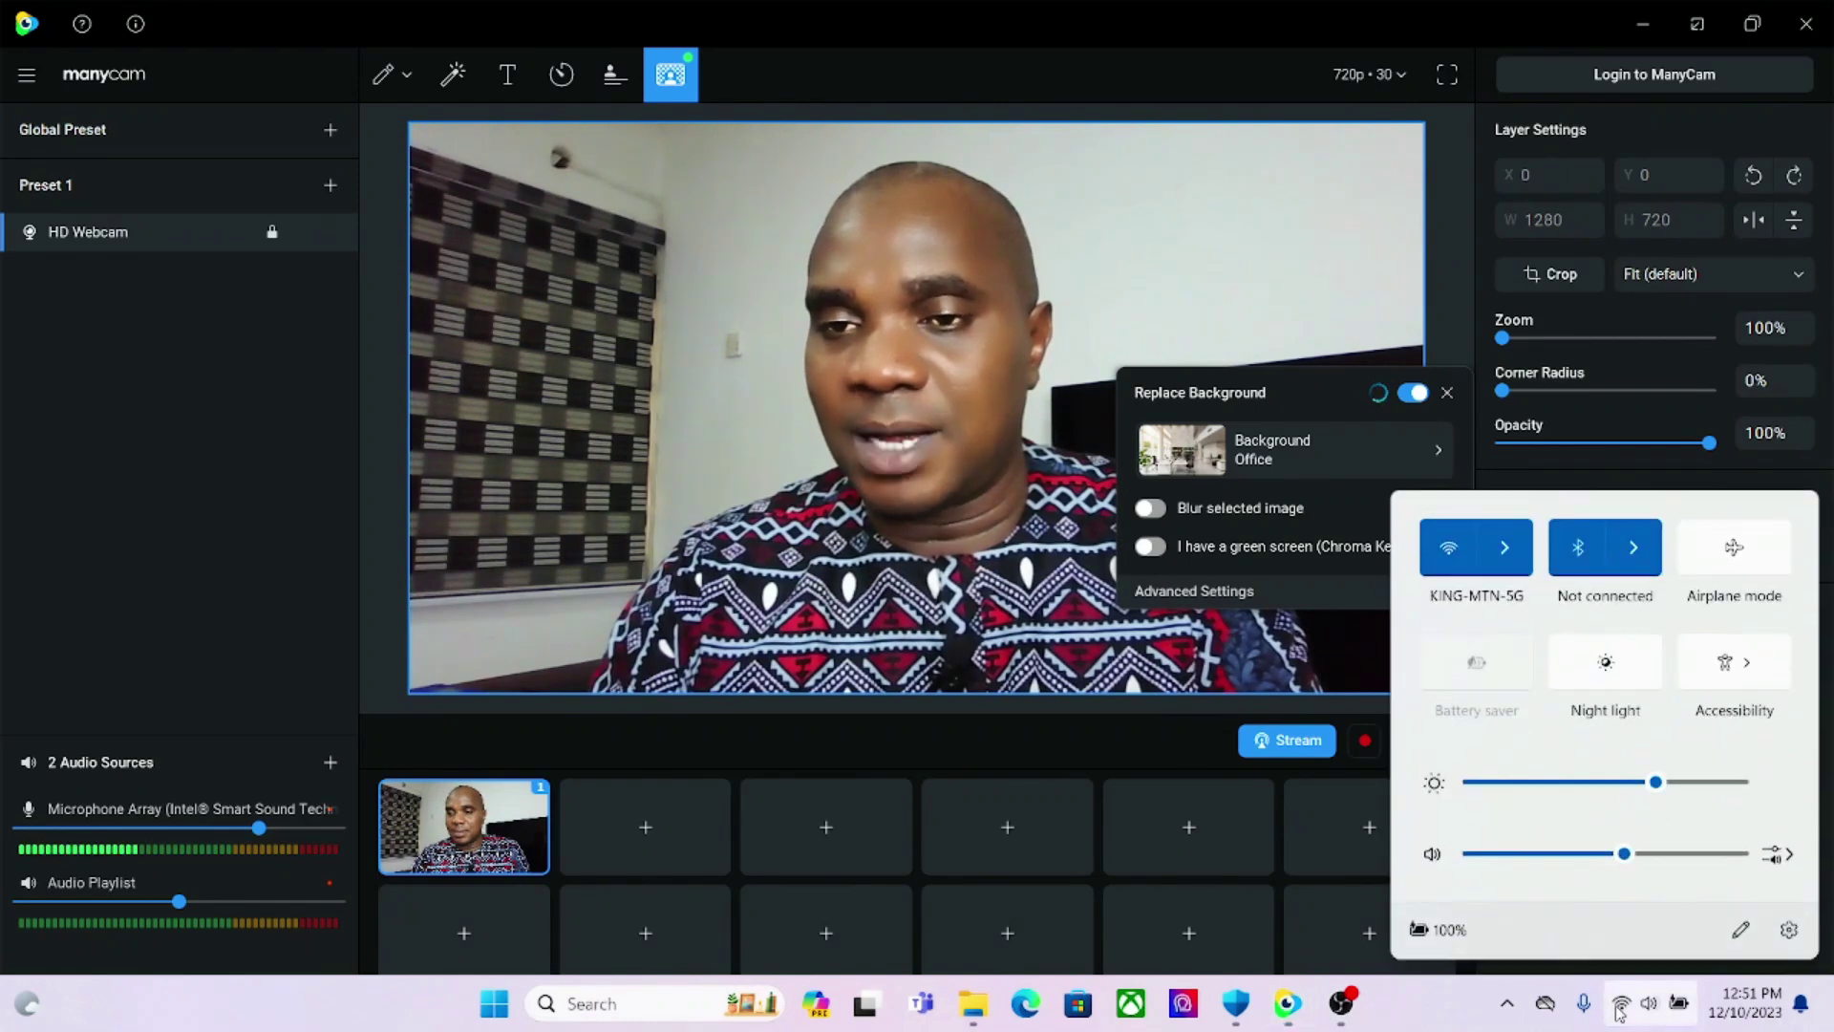
{"action": "left_click", "coordinate": [1620, 1009]}
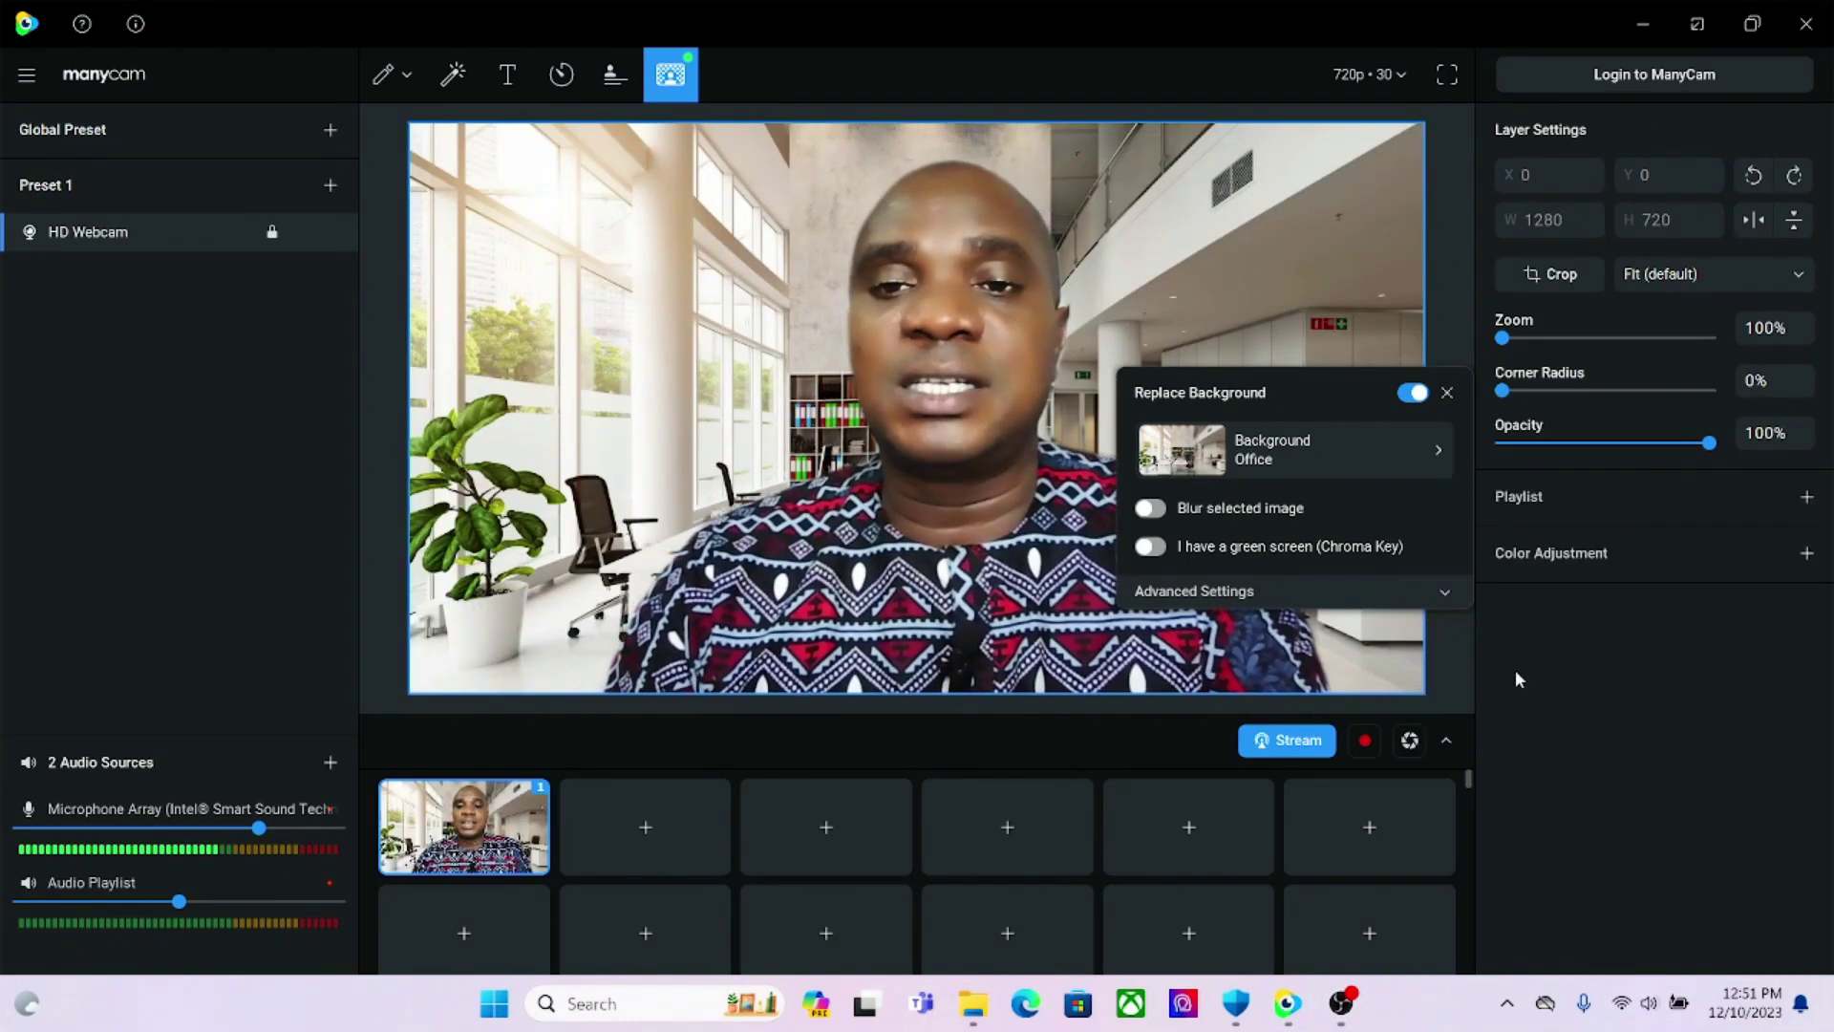
{"action": "left_click", "coordinate": [1448, 392]}
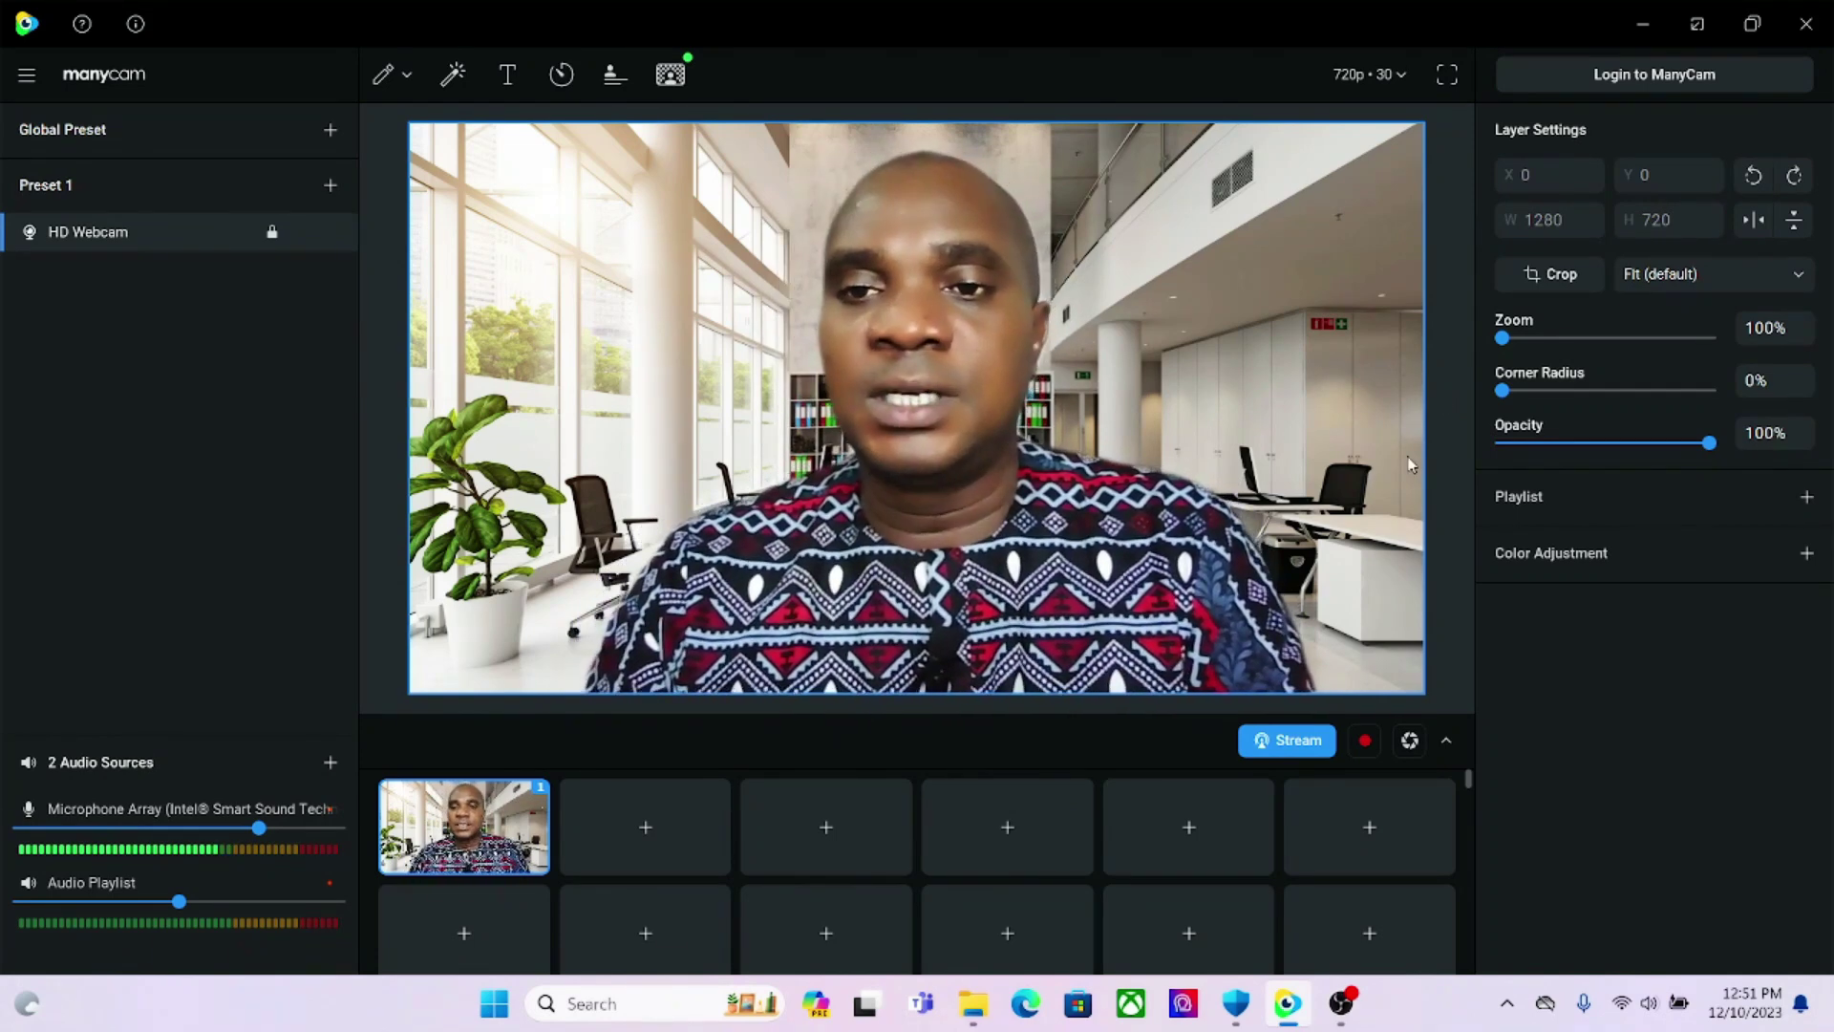
- Change the webcam's virtual background to Blur
{"action": "left_click", "coordinate": [681, 76]}
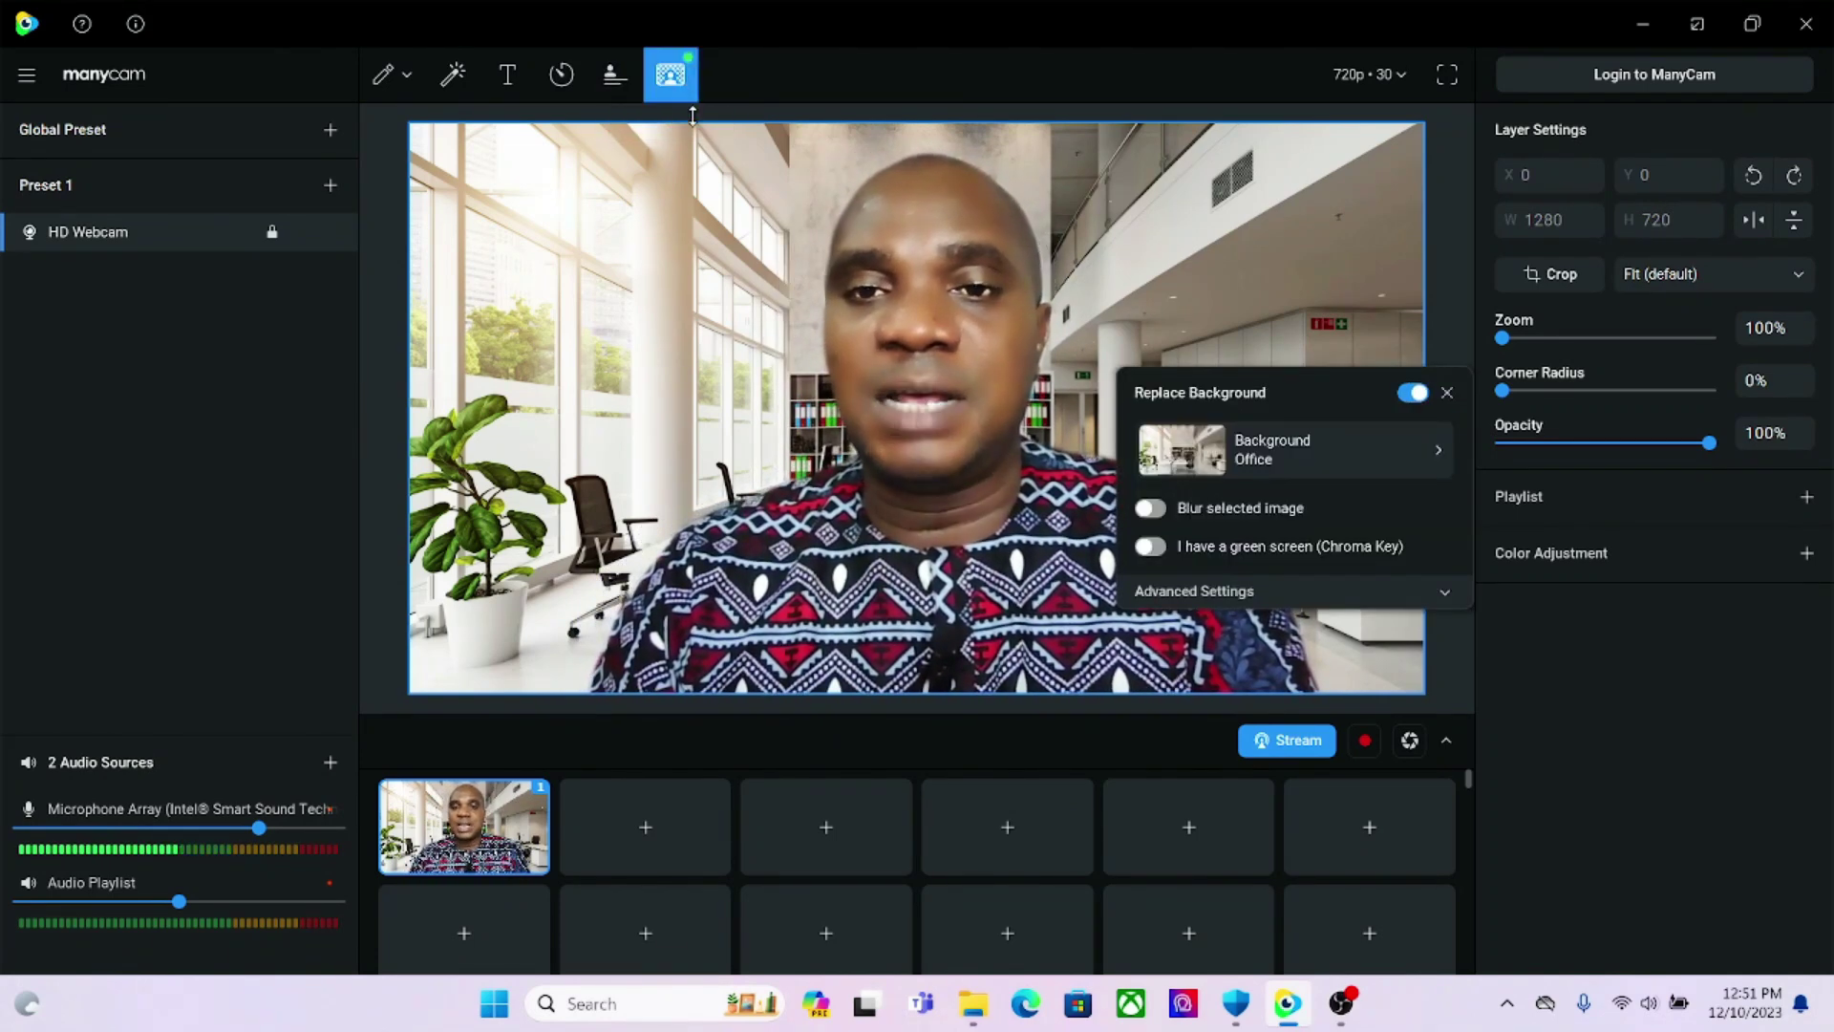
{"action": "left_click", "coordinate": [1401, 440]}
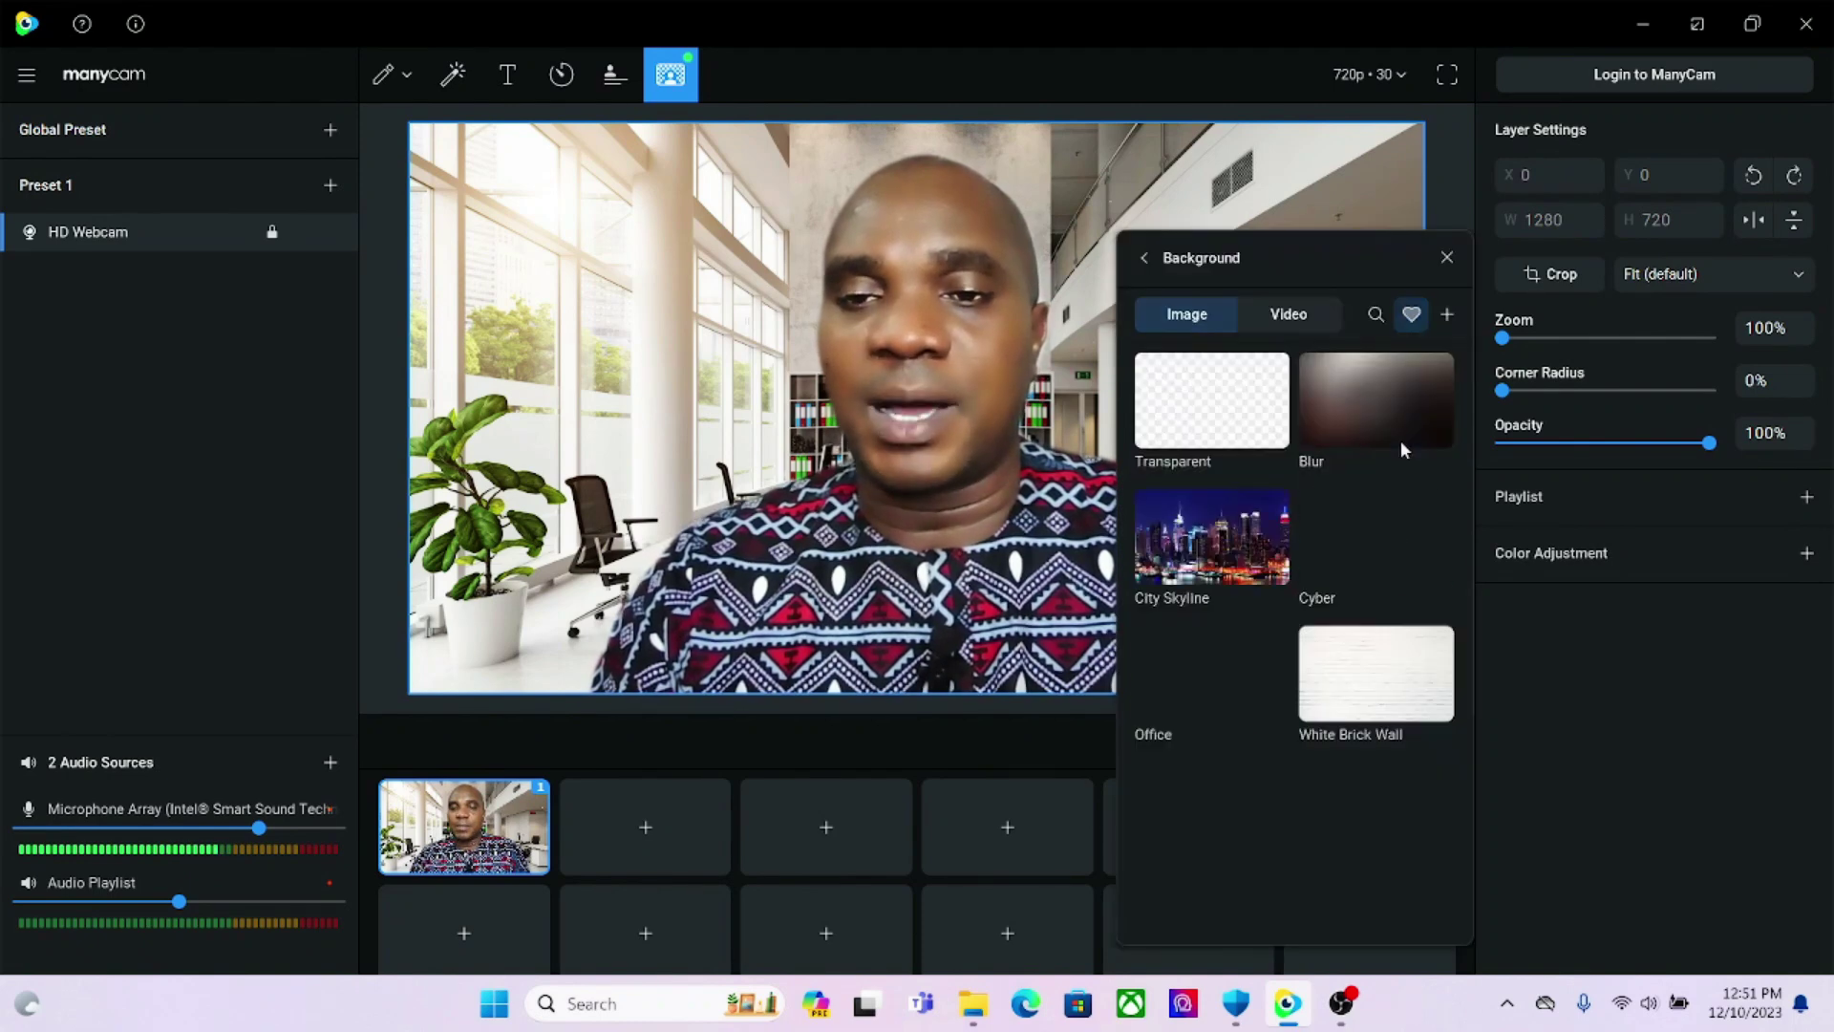
{"action": "left_click", "coordinate": [1373, 397]}
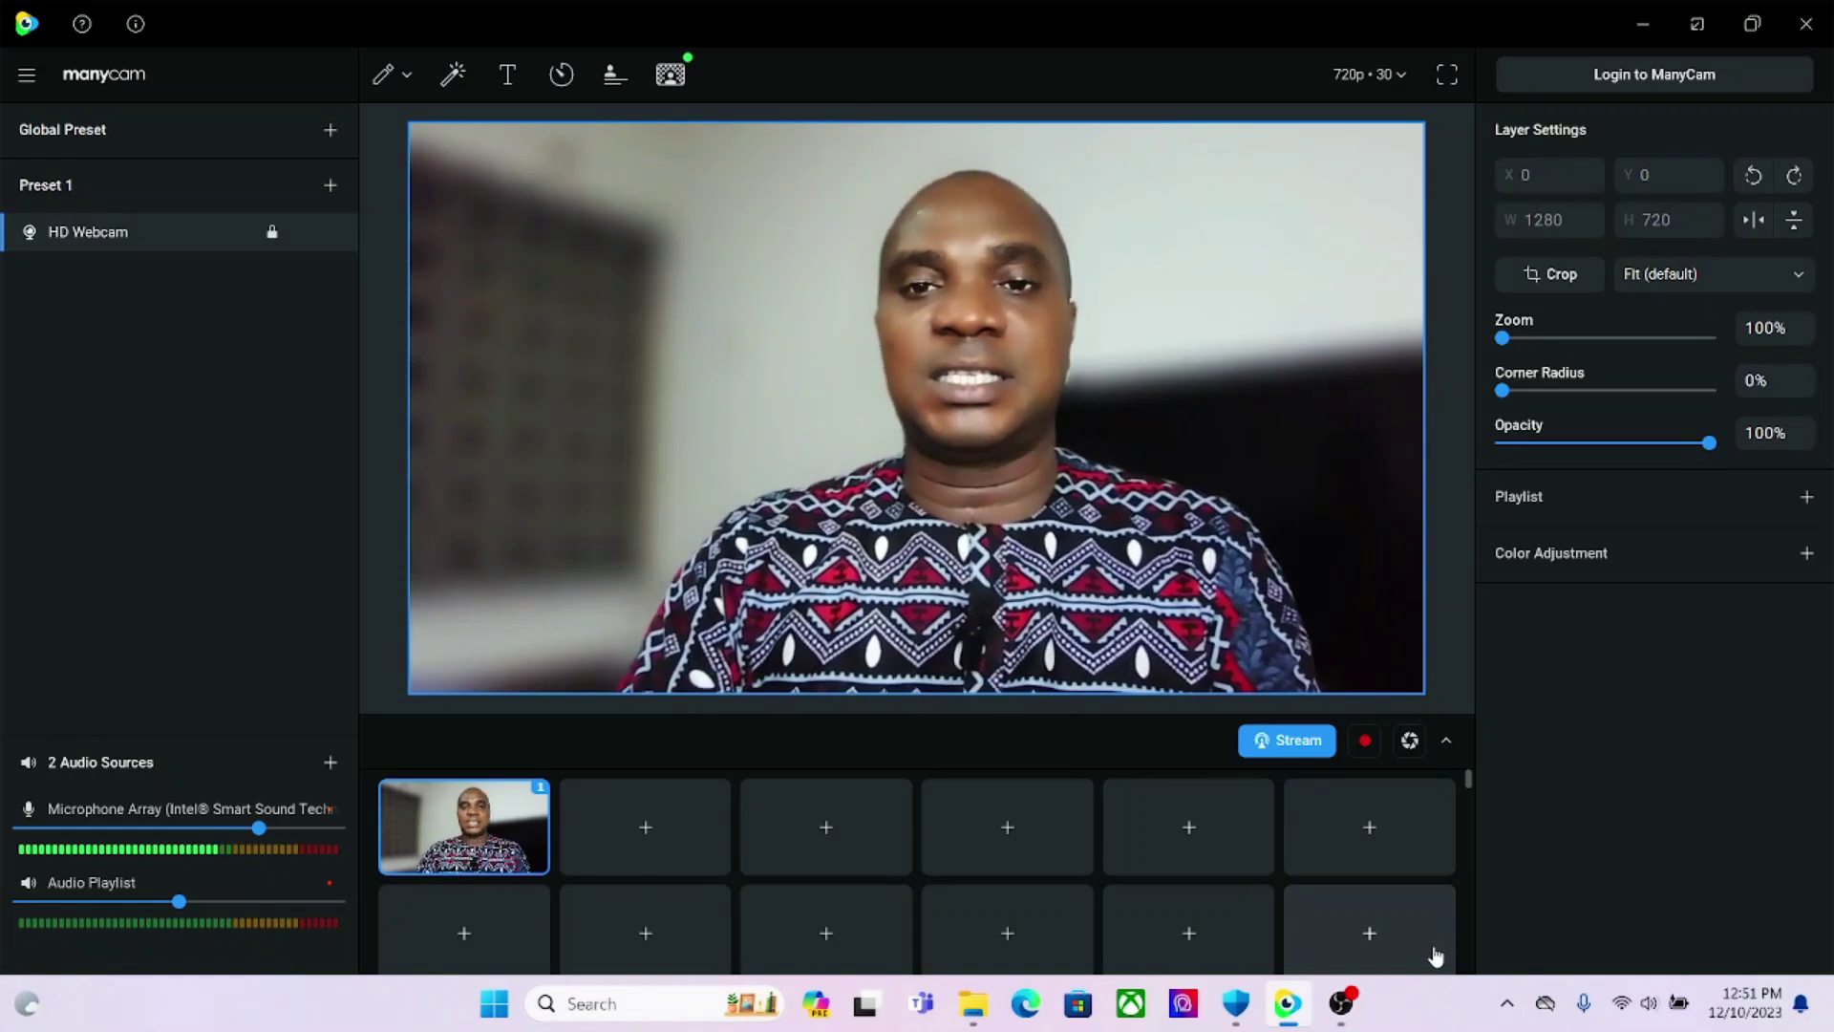
- Try the City Skyline background with image blur switched on and off, and change the background to Cyber
{"action": "left_click", "coordinate": [671, 75]}
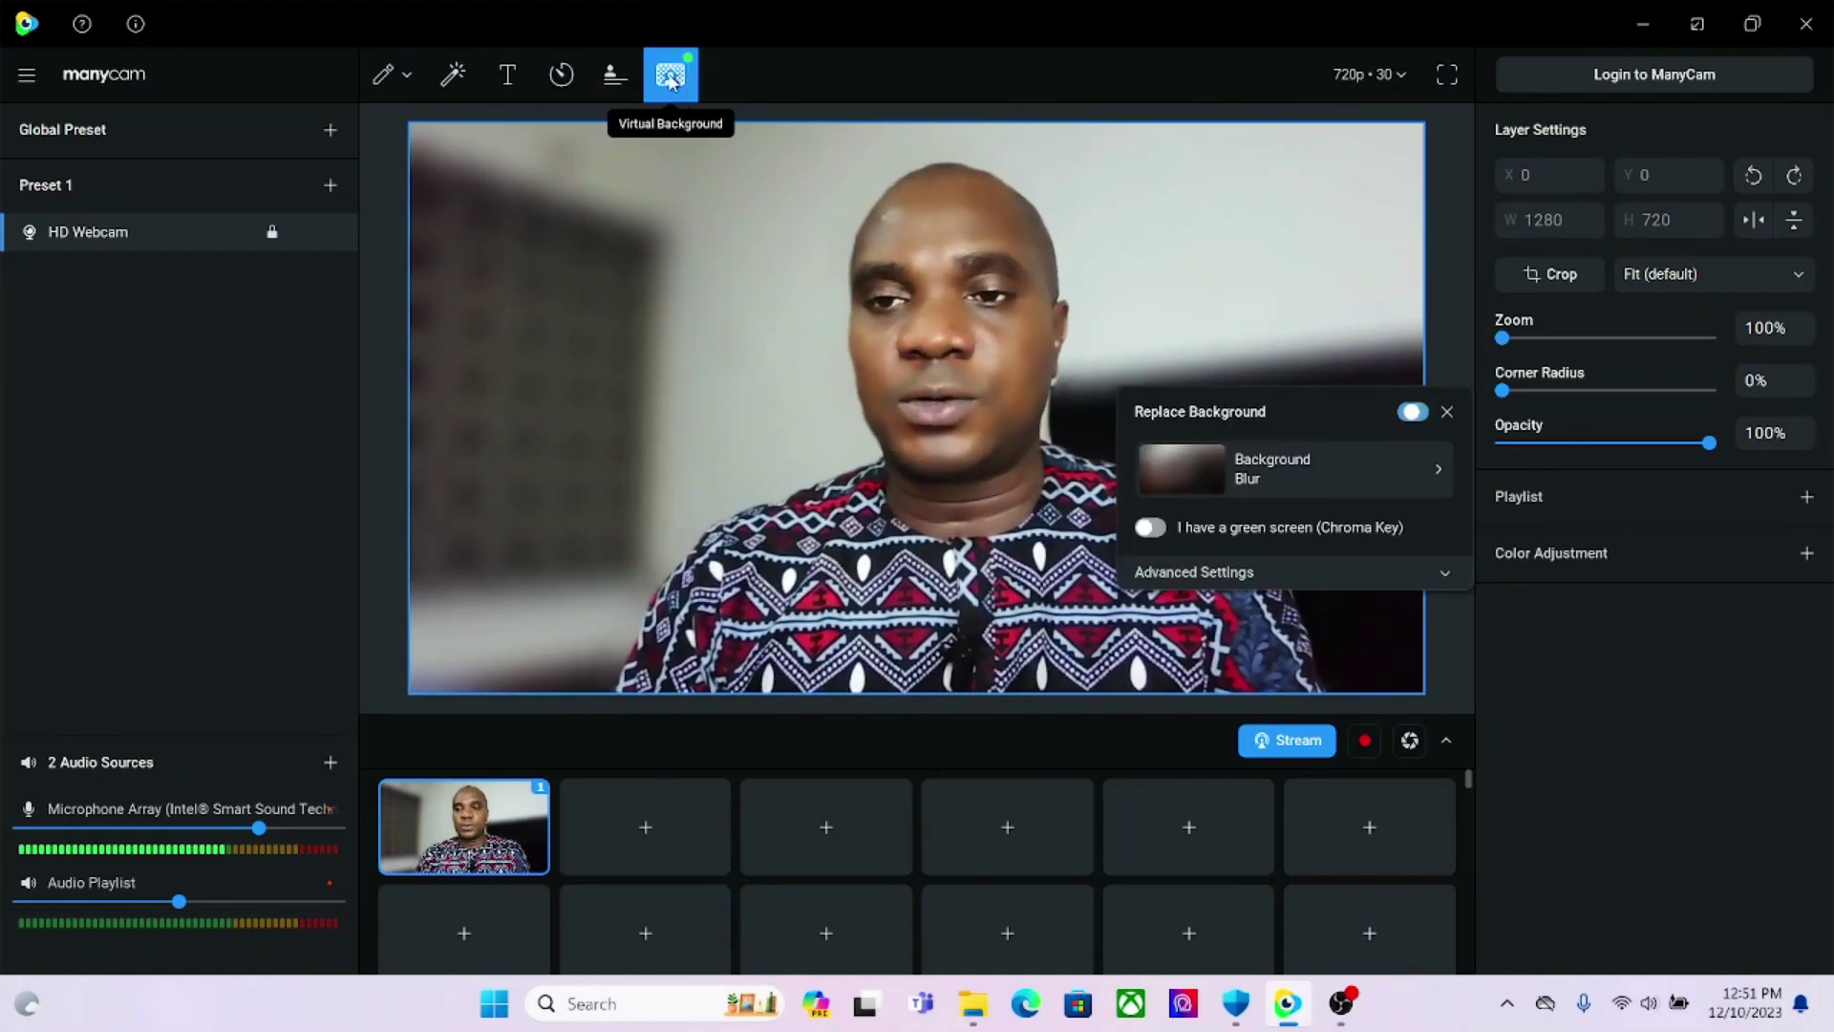
{"action": "left_click", "coordinate": [1403, 473]}
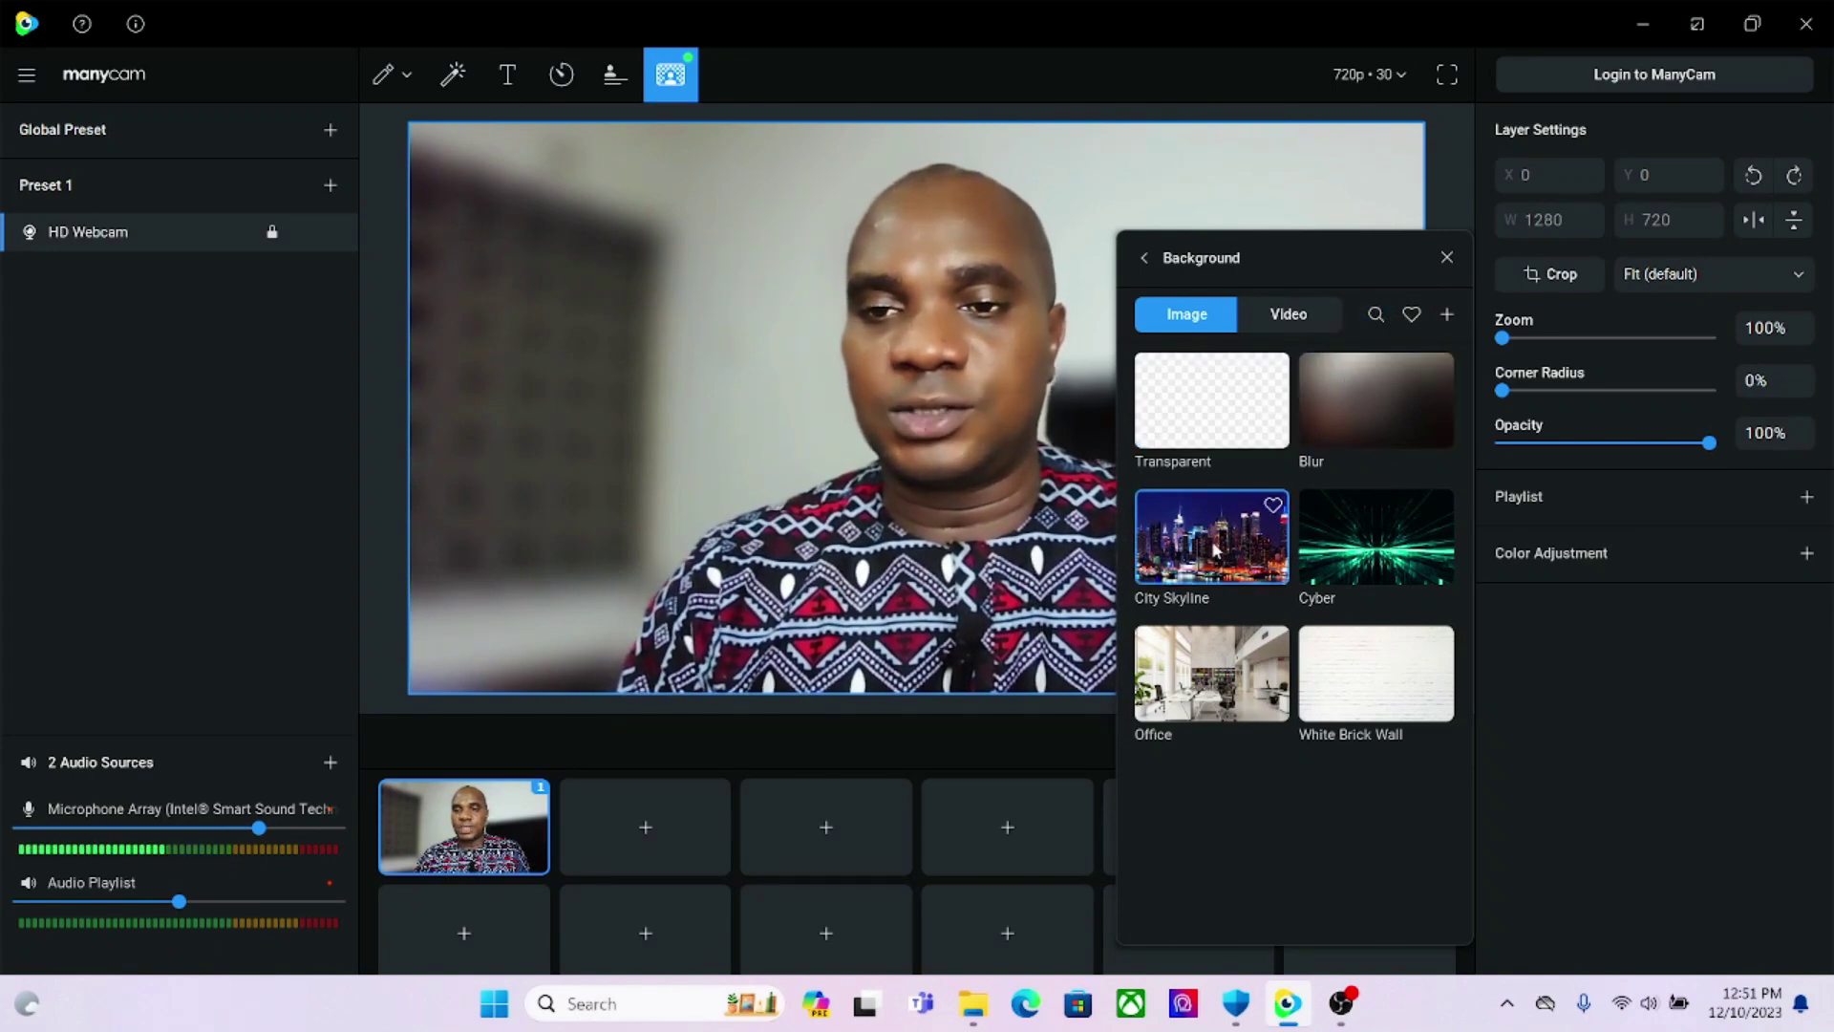
{"action": "left_click", "coordinate": [1244, 509]}
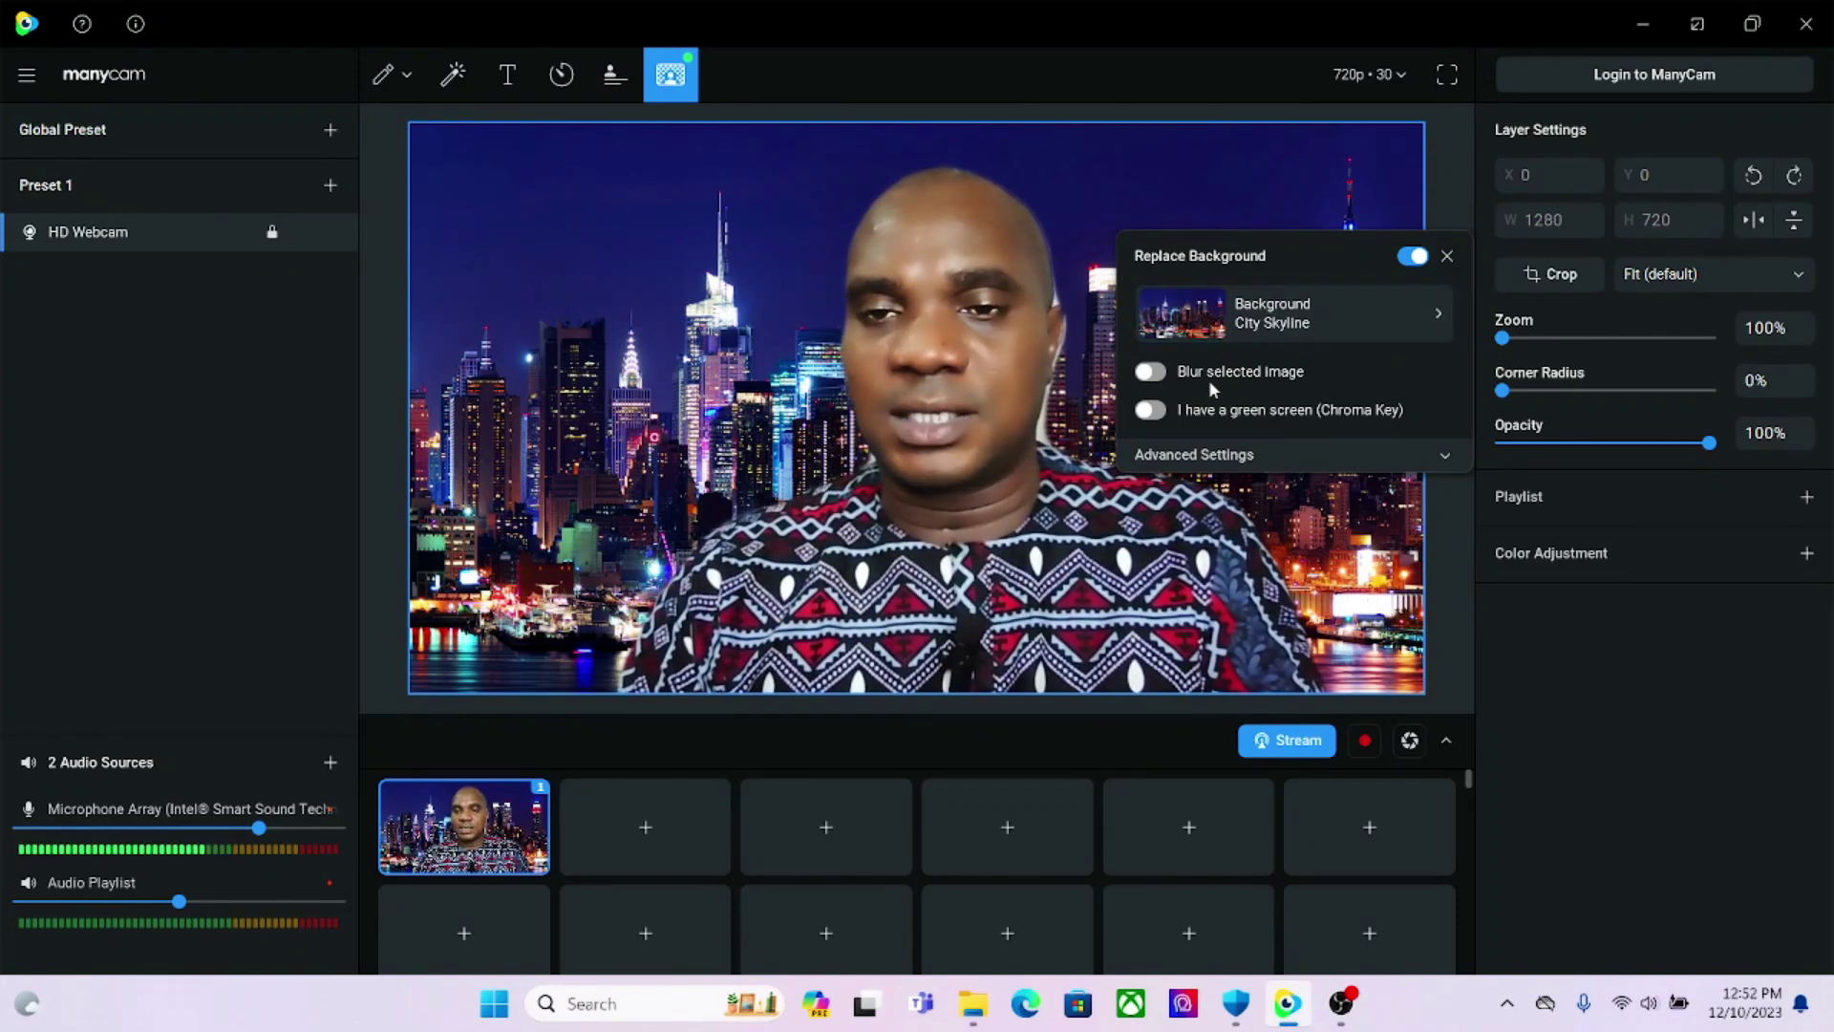
{"action": "left_click", "coordinate": [1160, 371]}
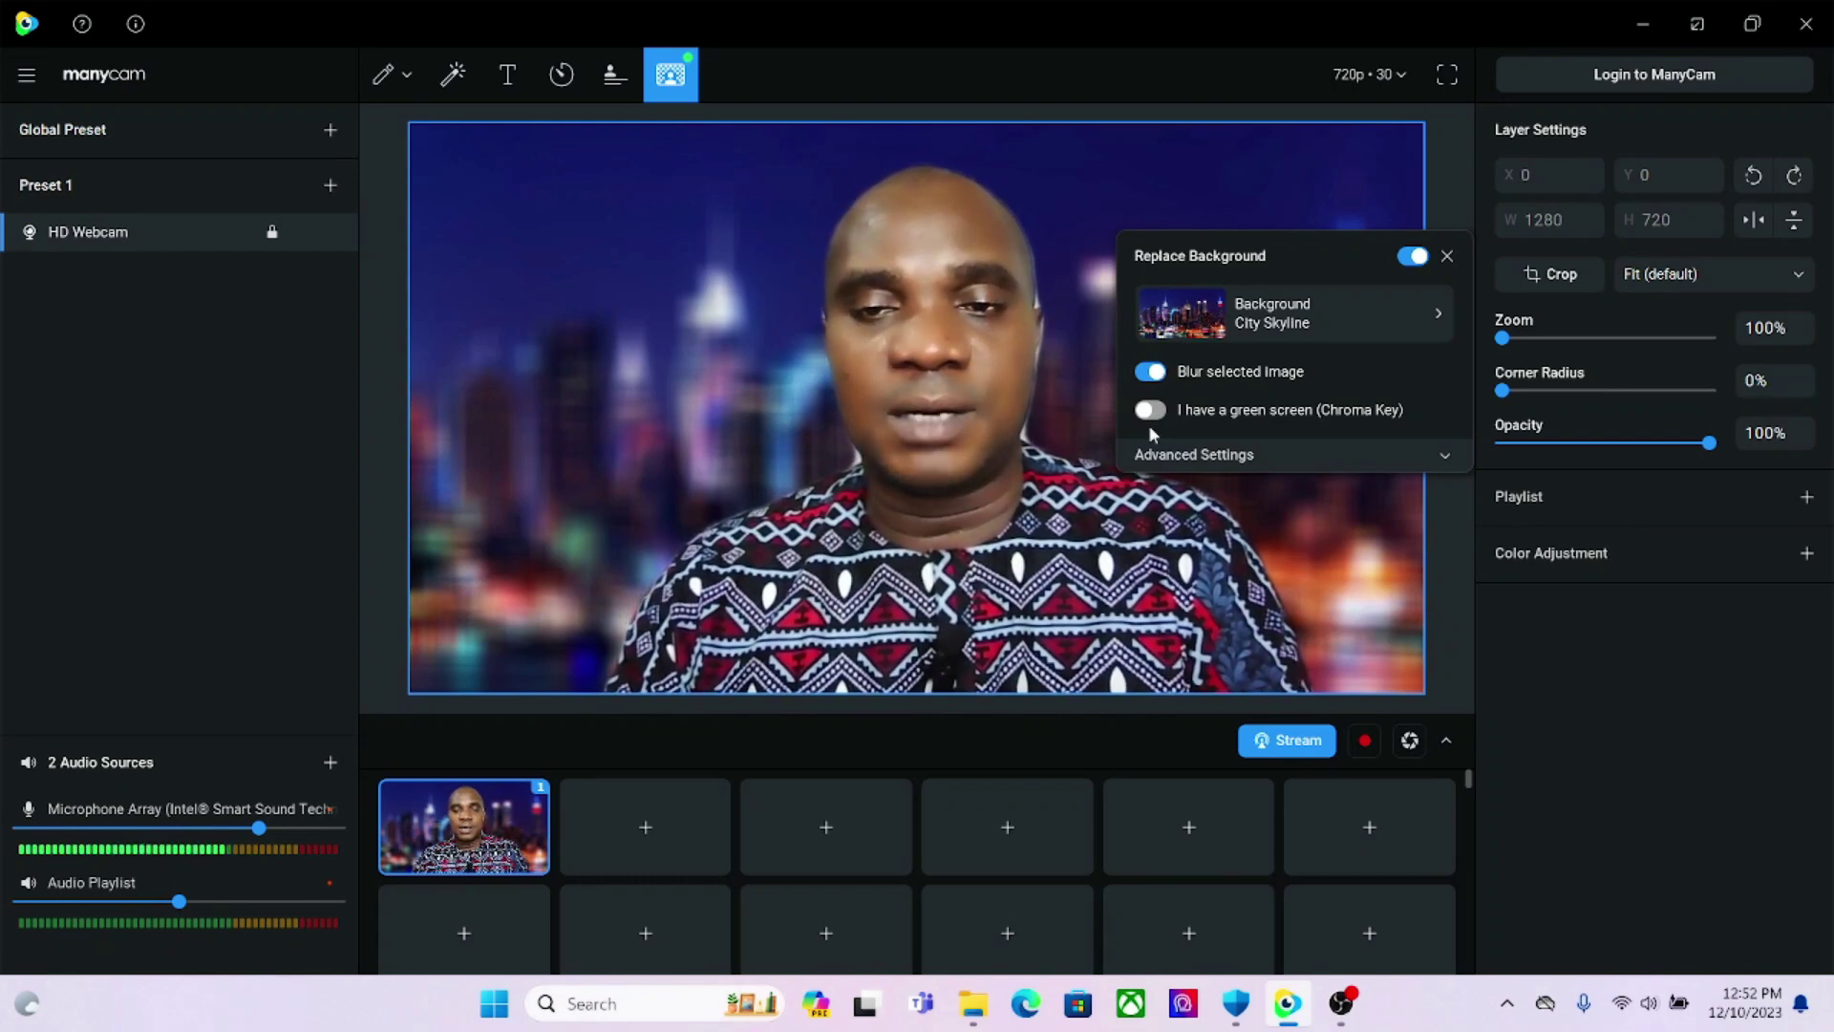
{"action": "left_click", "coordinate": [1149, 373]}
{"action": "left_click", "coordinate": [1297, 315]}
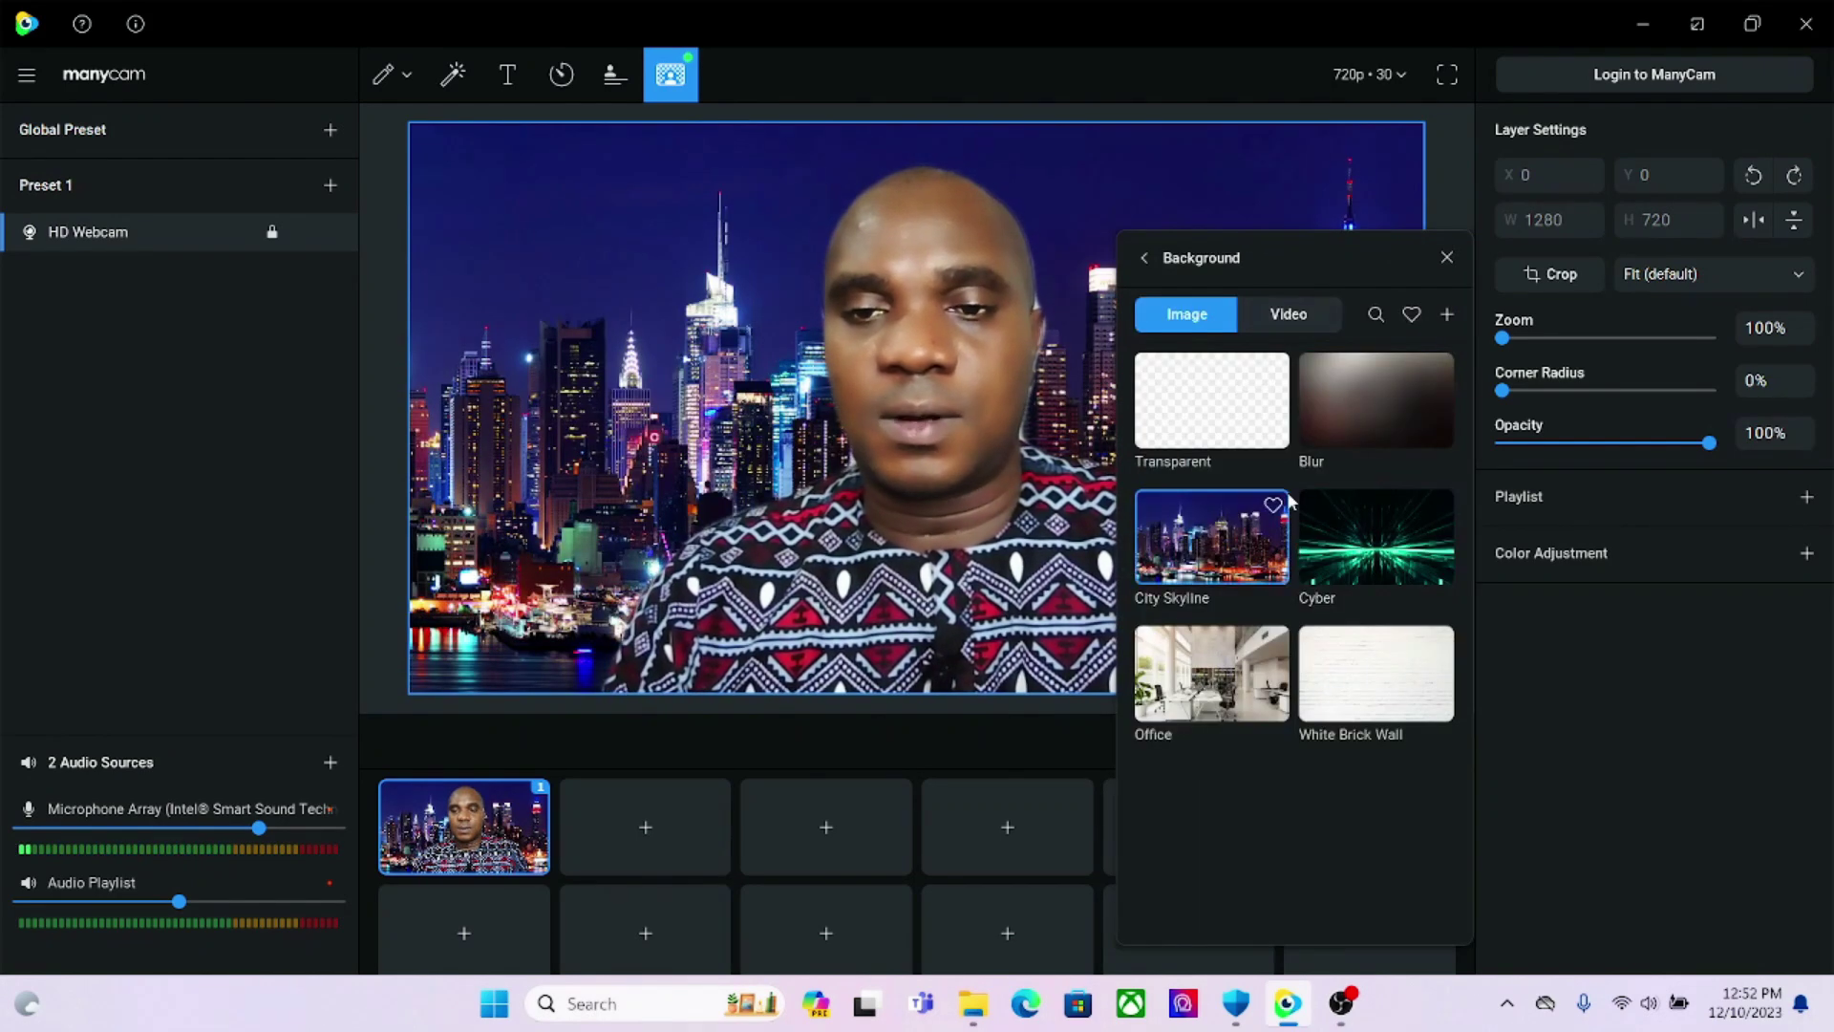
{"action": "left_click", "coordinate": [1370, 561]}
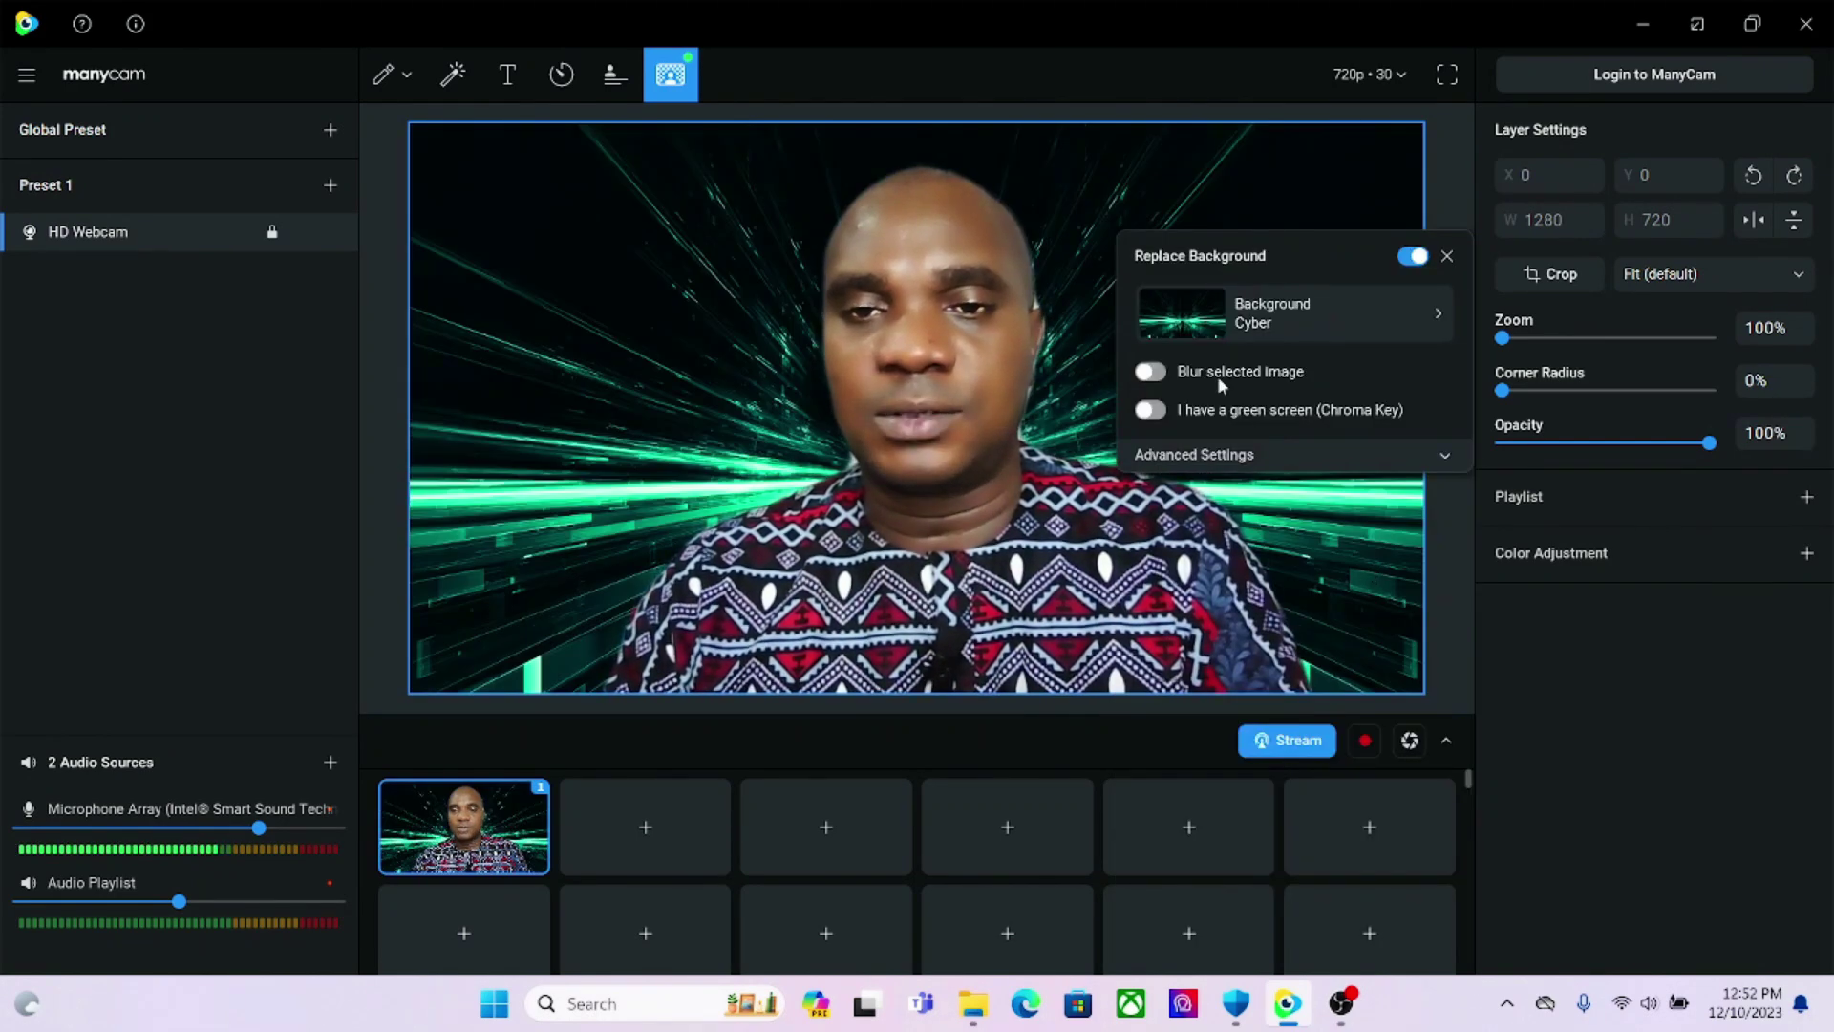
- Browse the Documents, Pictures and Downloads folders for a custom background file without adding one
{"action": "left_click", "coordinate": [1289, 314]}
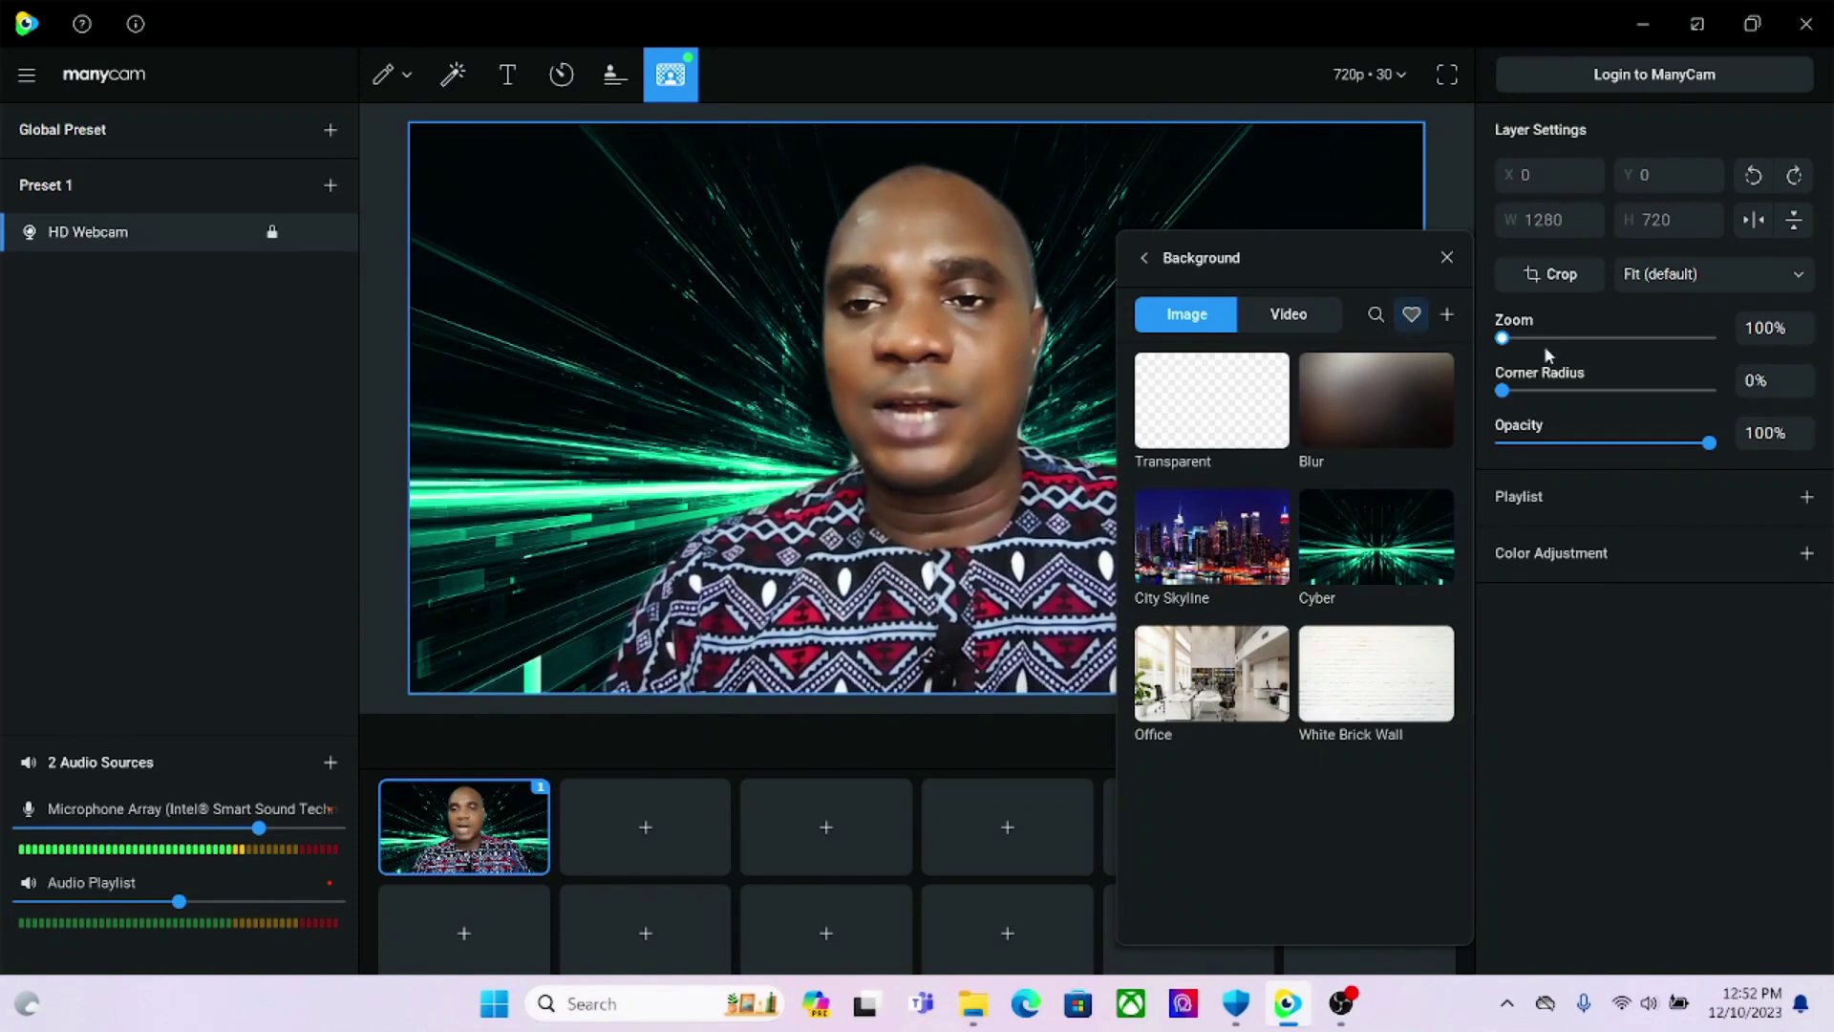
{"action": "left_click", "coordinate": [1447, 314]}
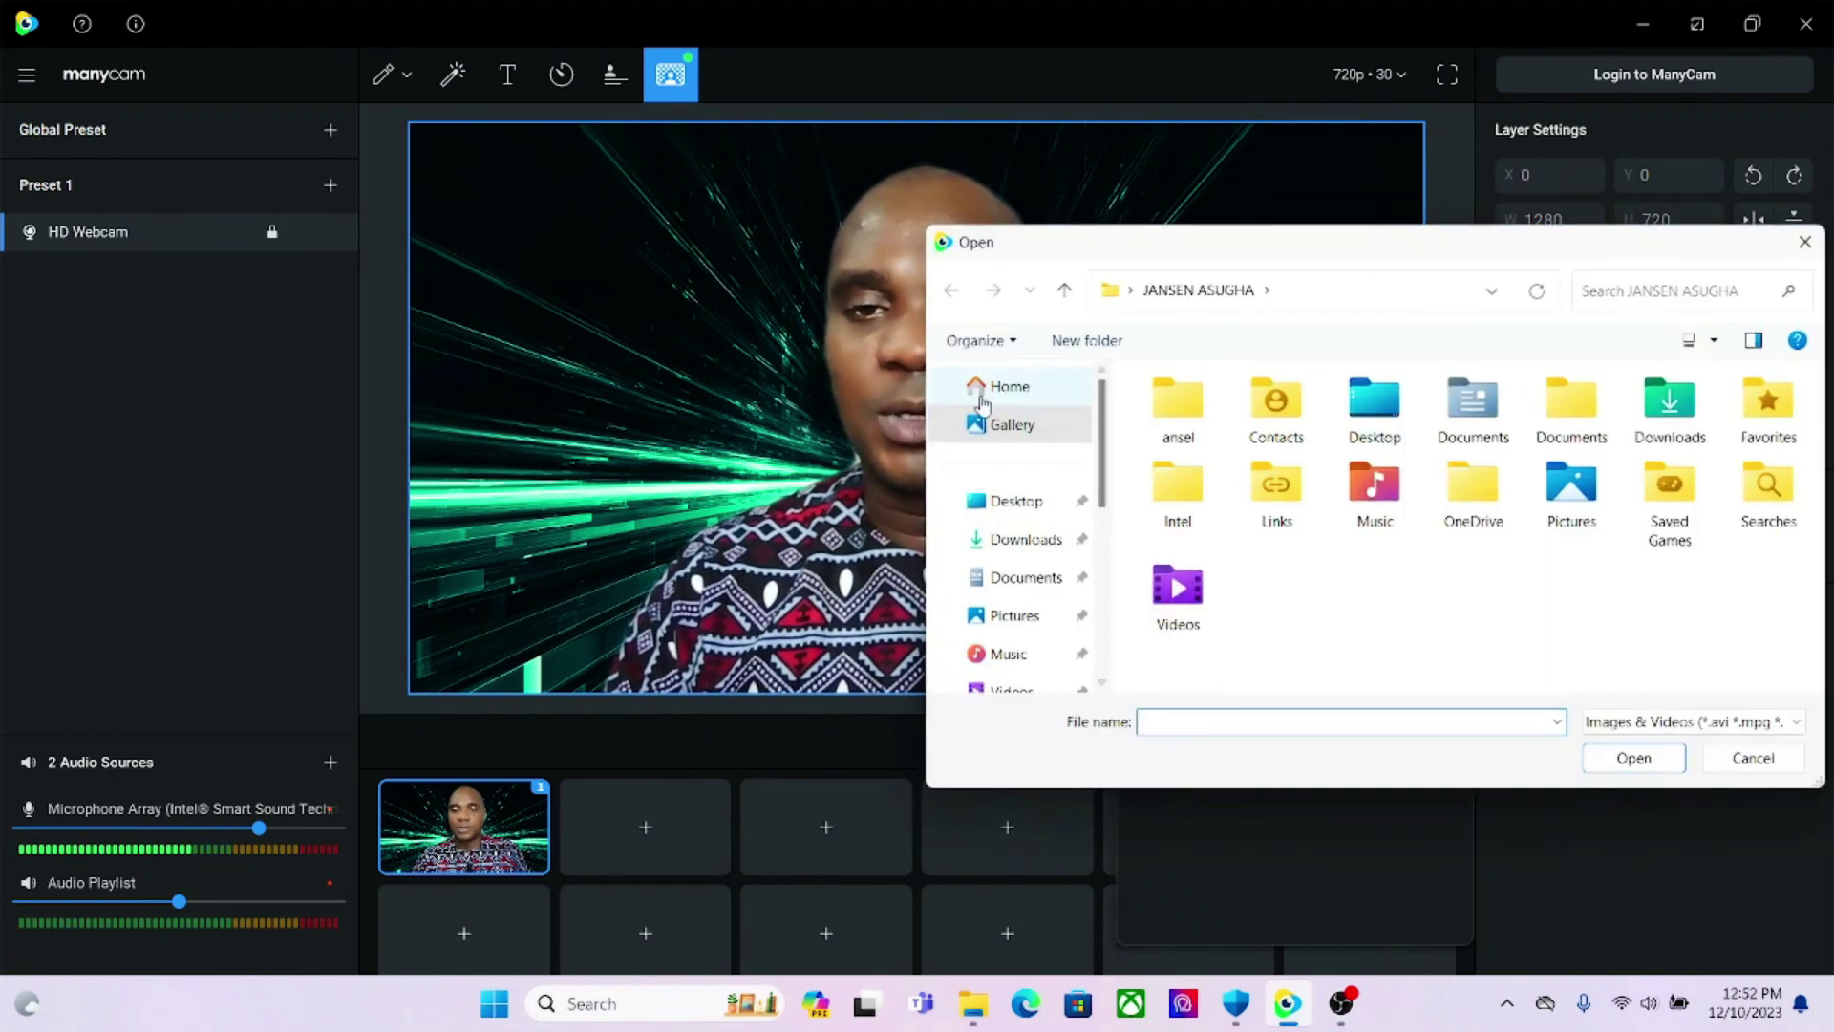
{"action": "left_click", "coordinate": [1035, 587]}
{"action": "left_click", "coordinate": [1031, 621]}
{"action": "left_click", "coordinate": [1048, 540]}
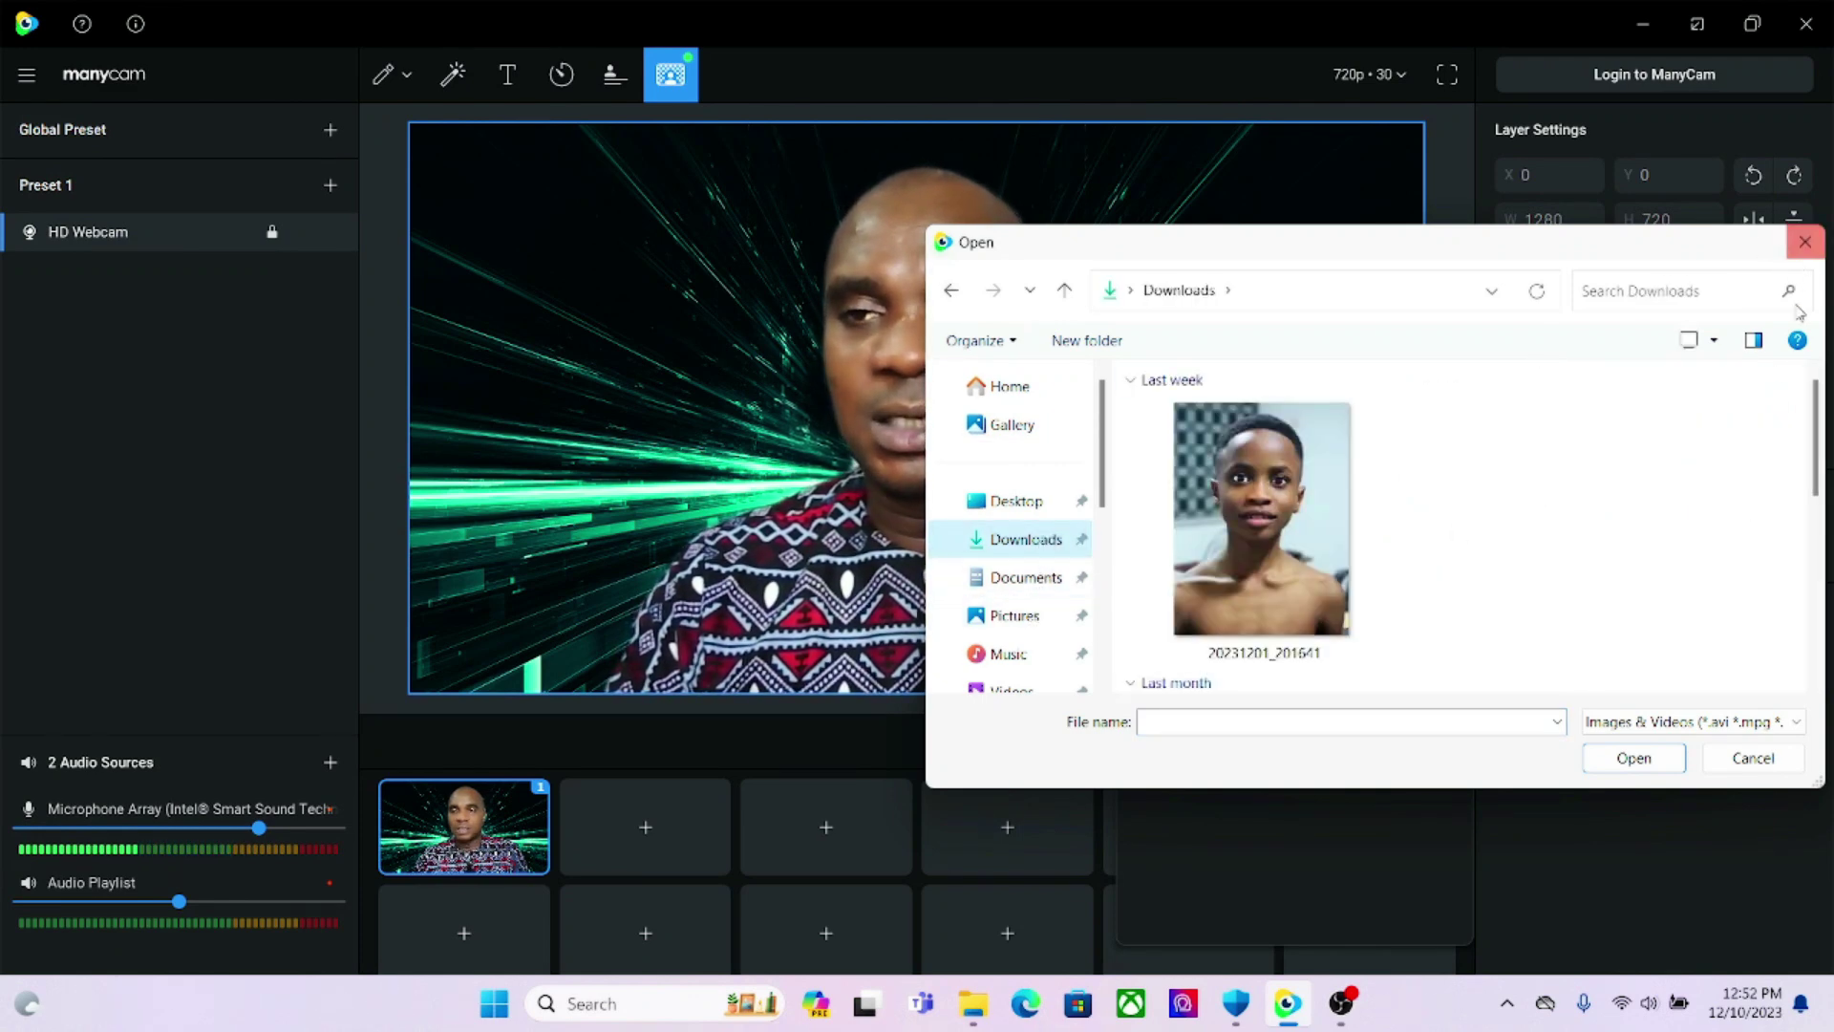
{"action": "left_click", "coordinate": [1753, 761]}
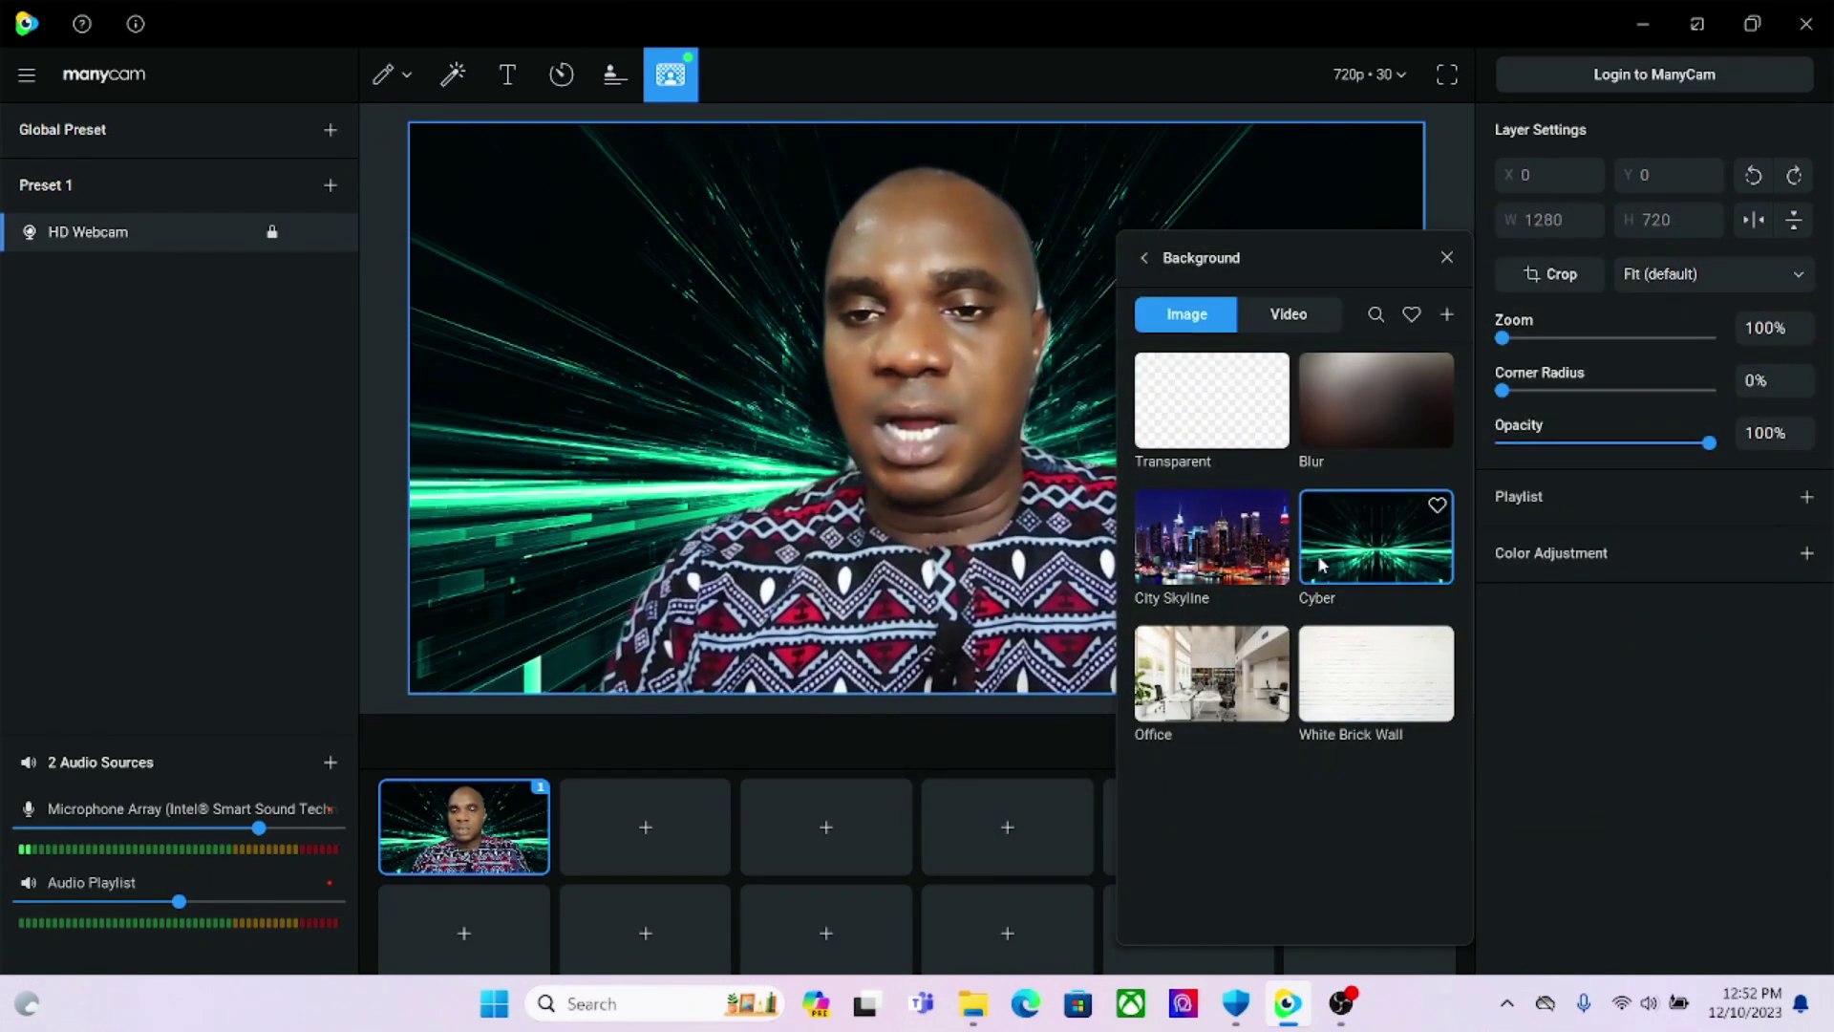
- Try the Abstract Video background, and set Office Video as the webcam's virtual background
{"action": "left_click", "coordinate": [1299, 316]}
{"action": "left_click", "coordinate": [1239, 439]}
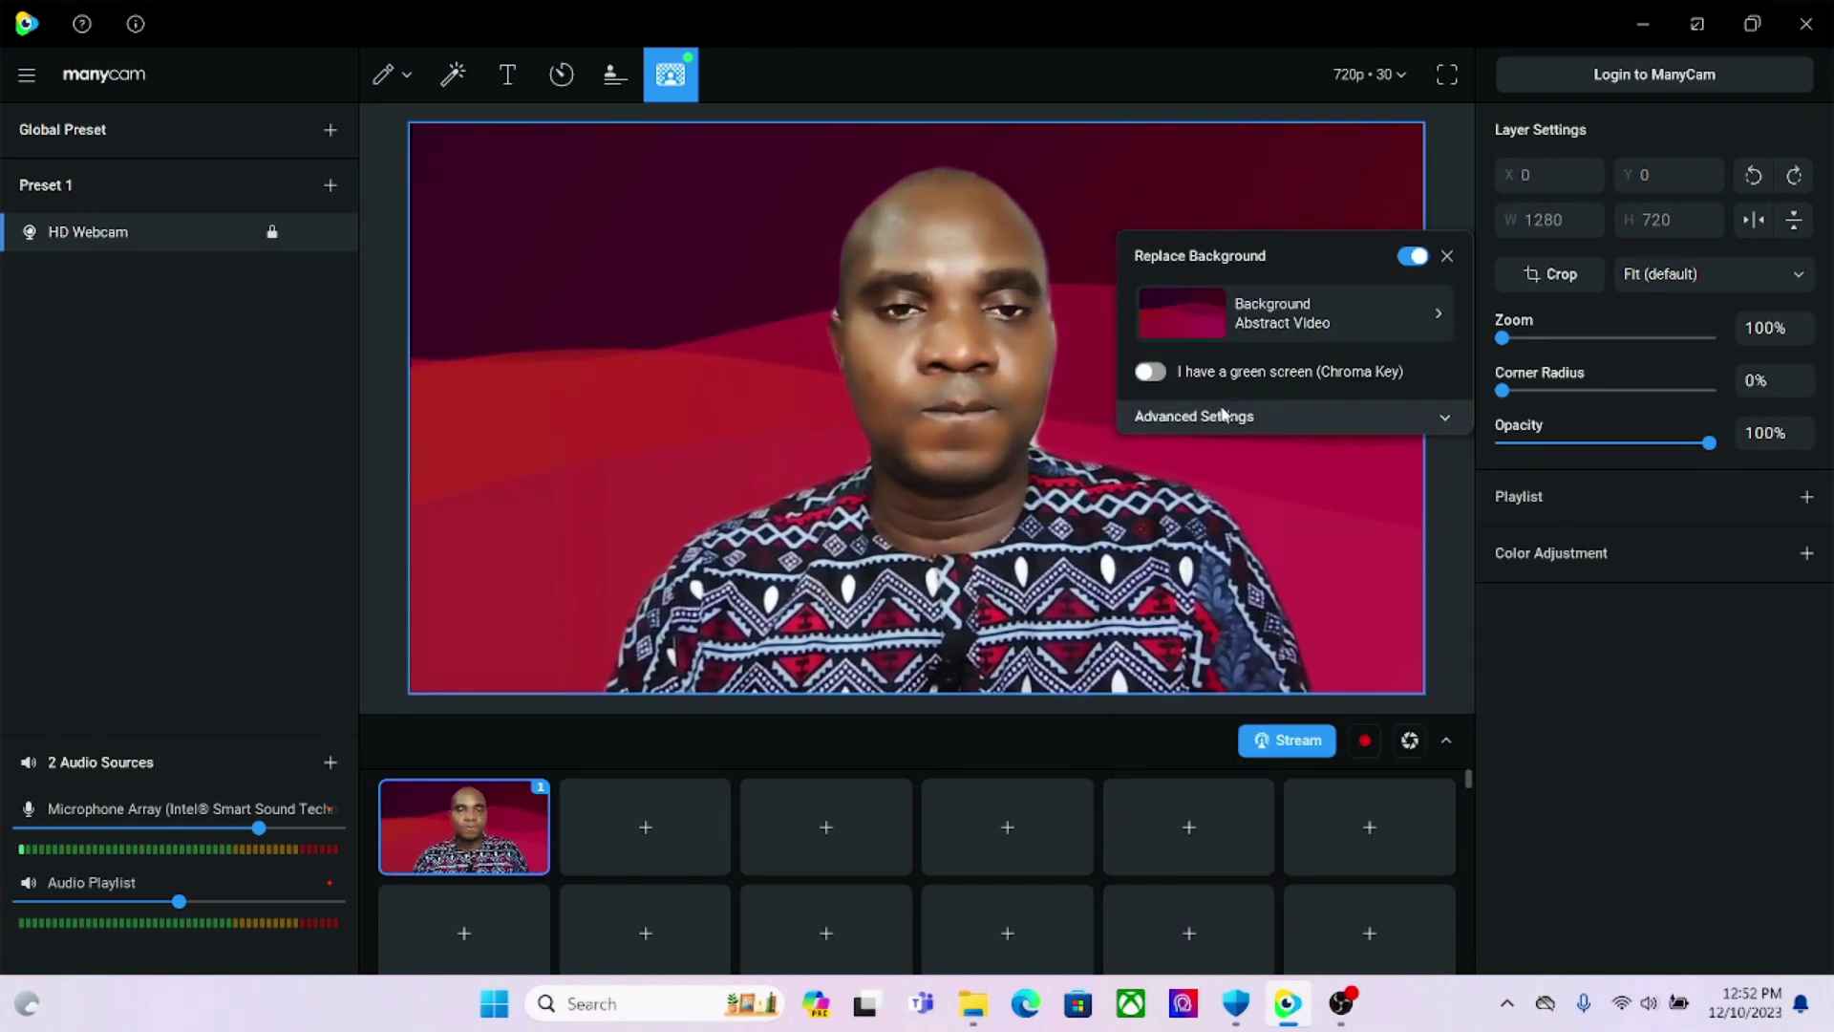
{"action": "left_click", "coordinate": [1357, 326]}
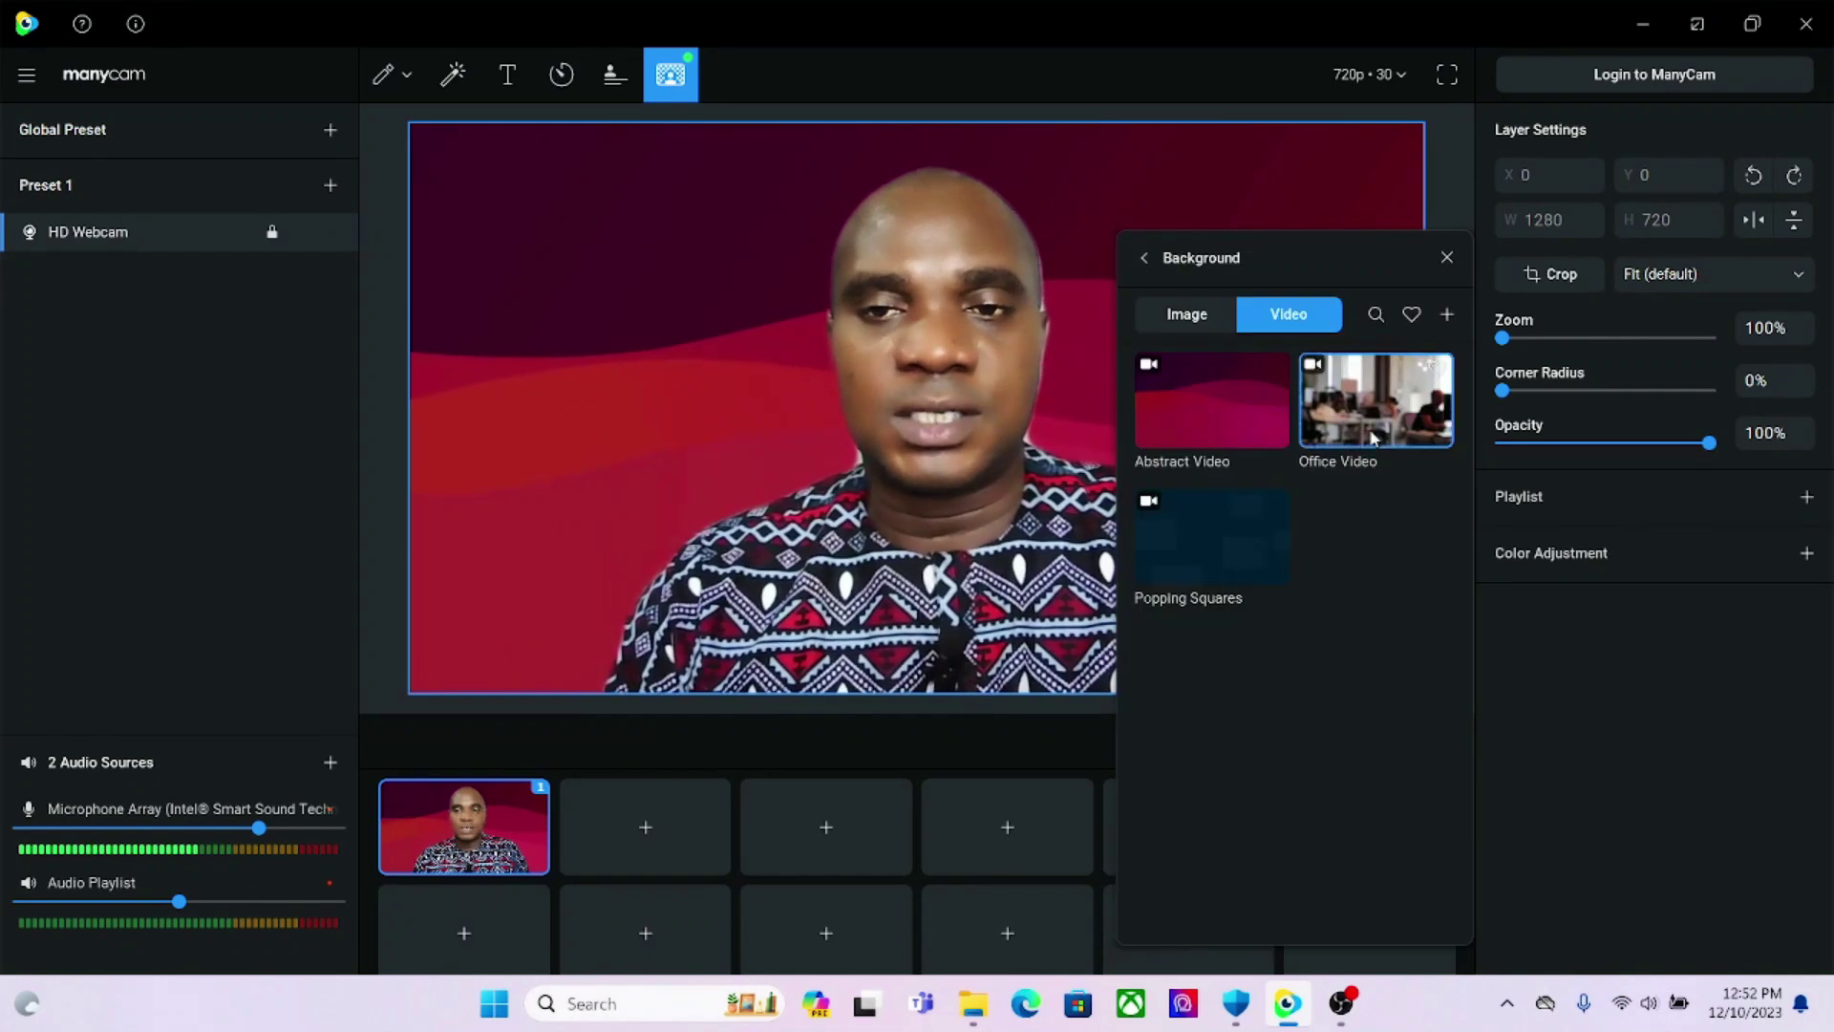
{"action": "left_click", "coordinate": [1375, 402]}
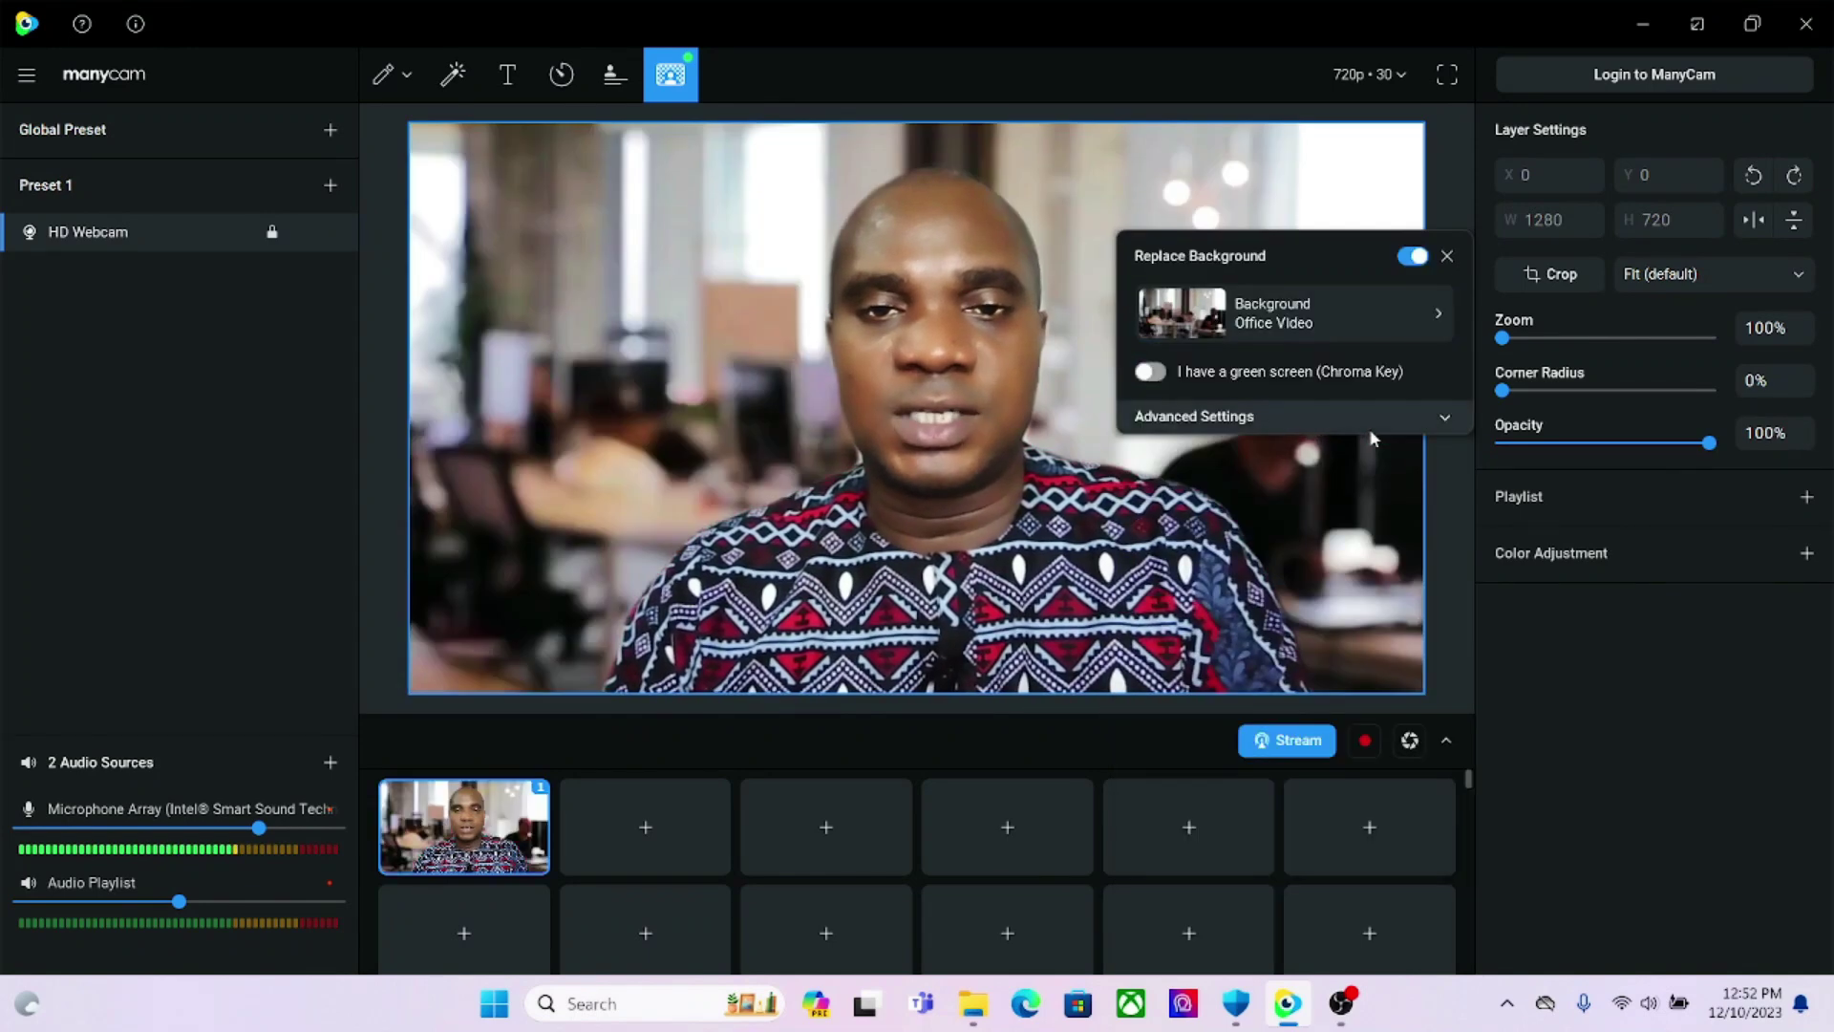
{"action": "left_click", "coordinate": [1447, 255]}
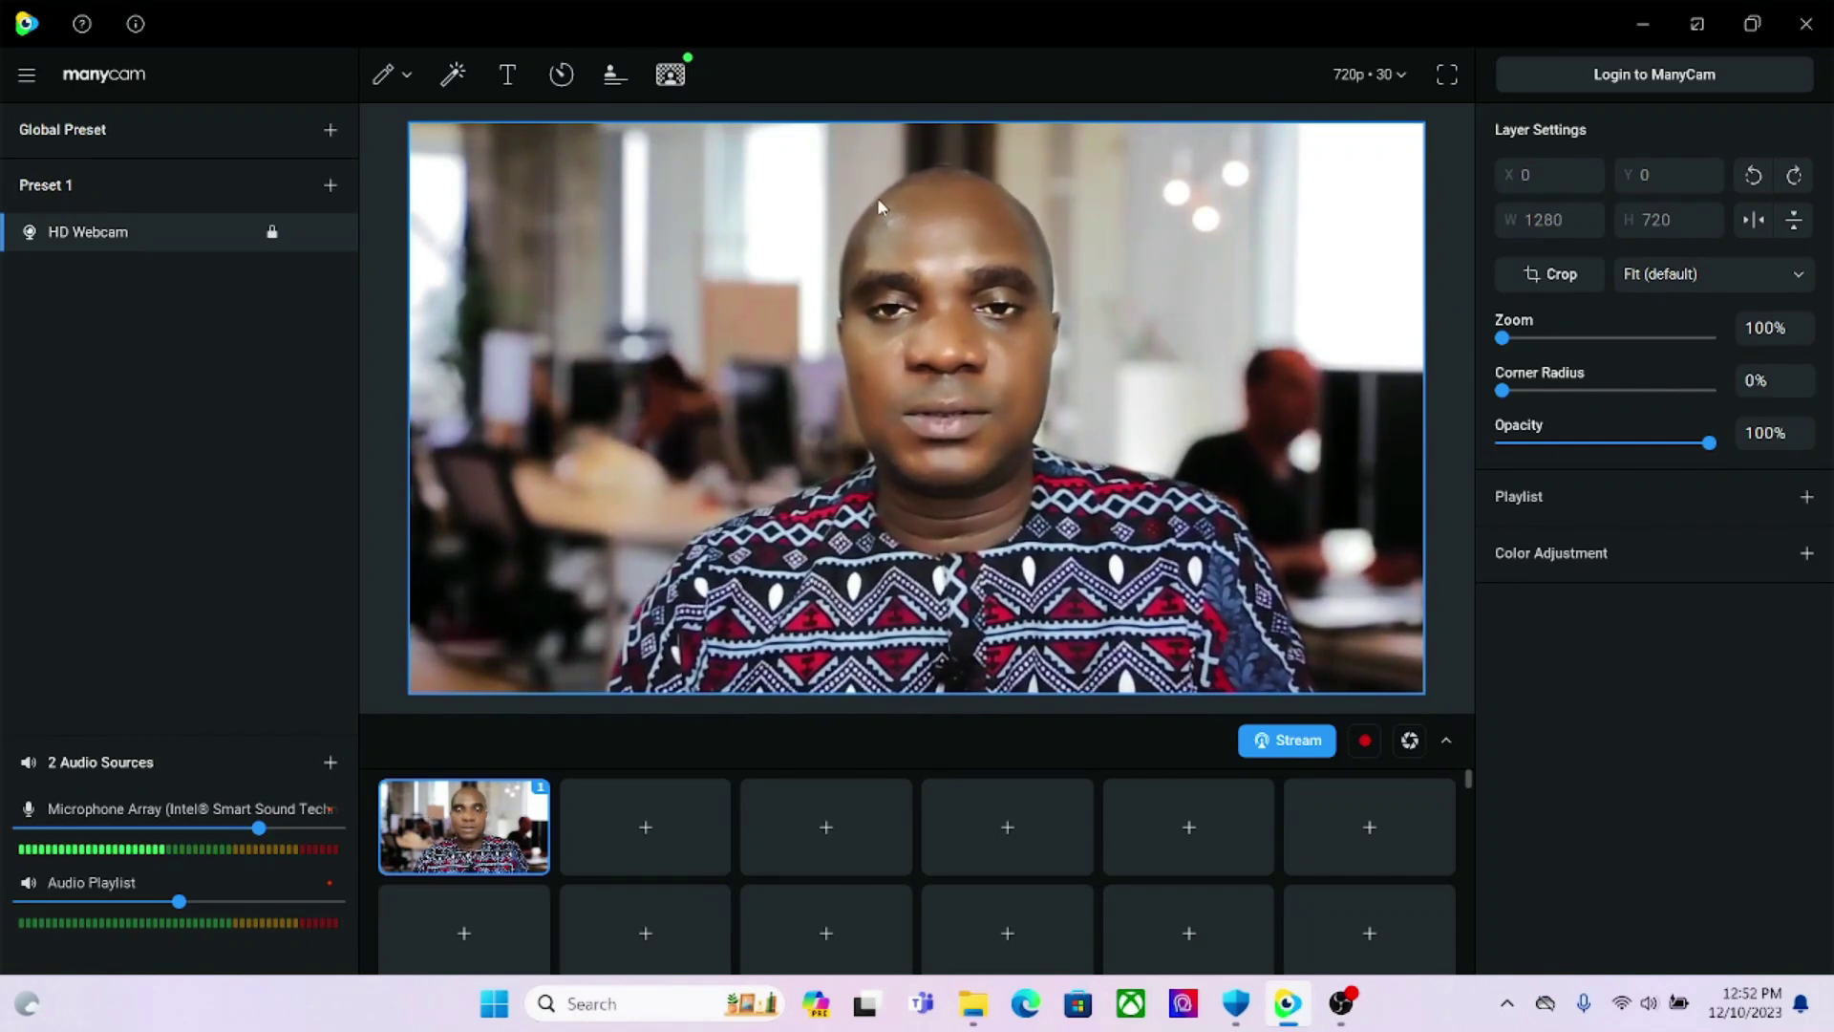
- Review the image and video background collections and the file import offered for each
{"action": "left_click", "coordinate": [671, 74]}
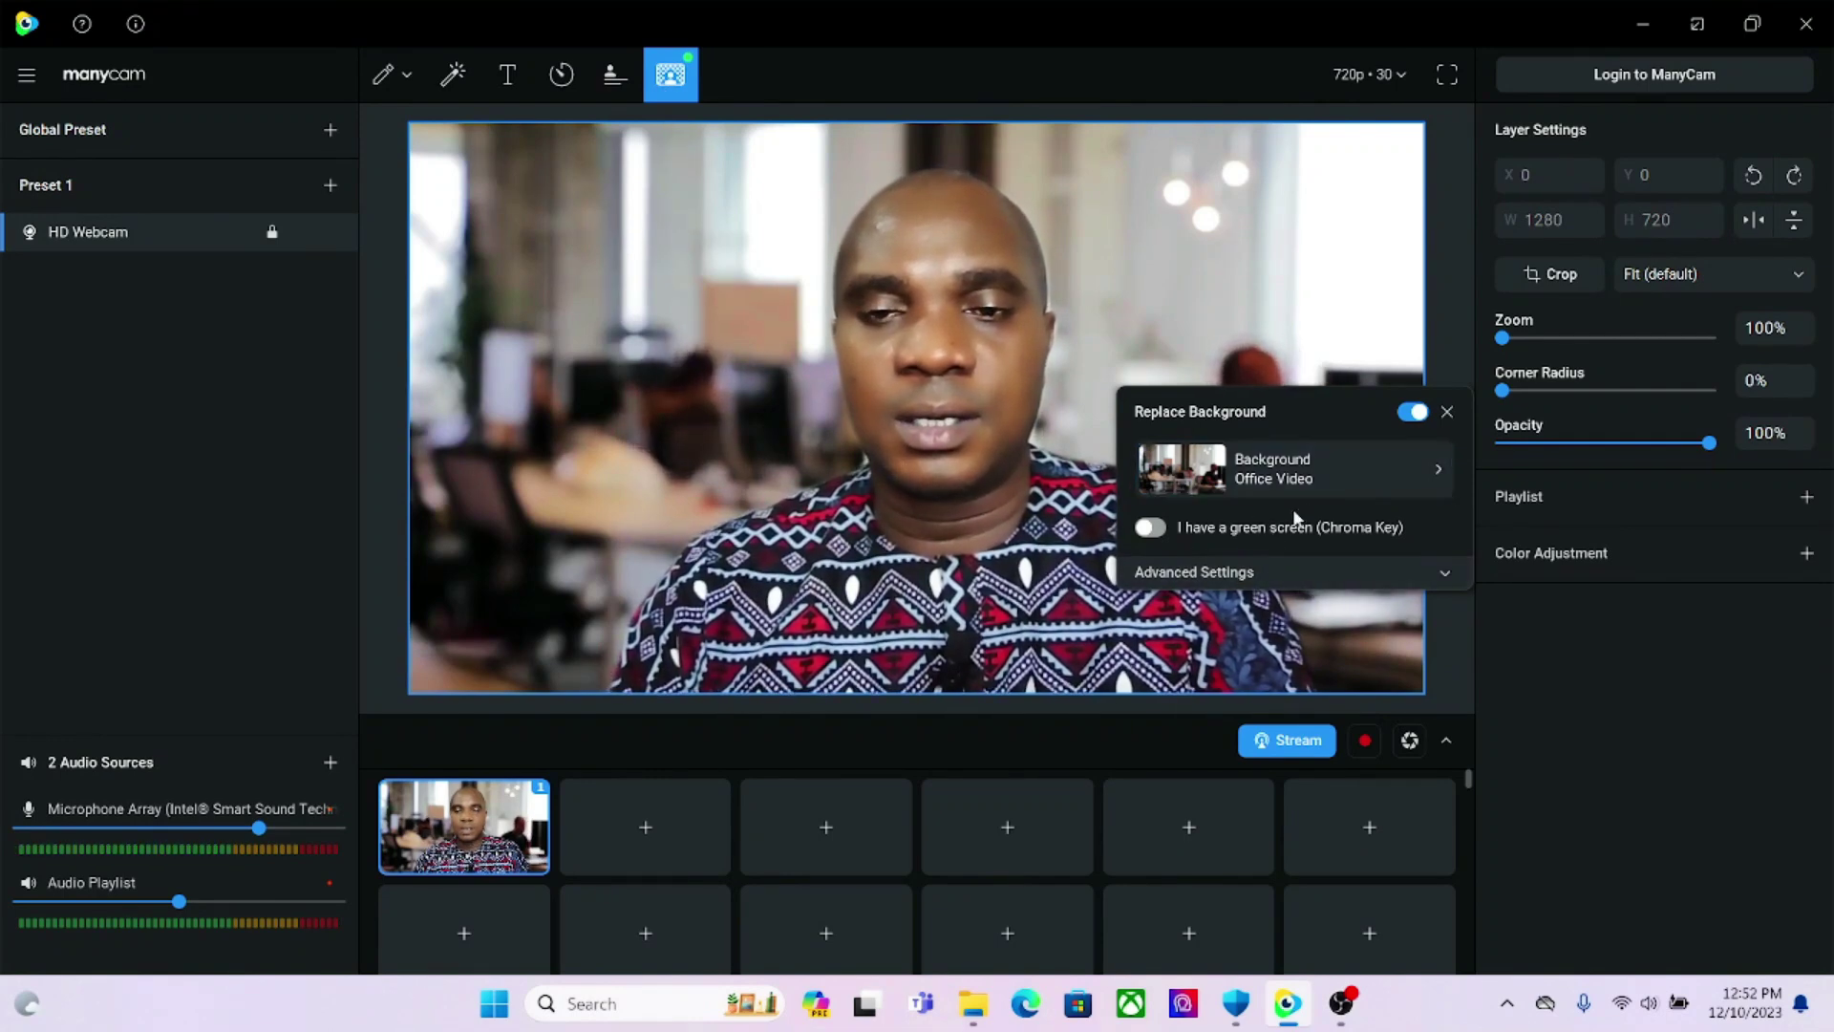
{"action": "left_click", "coordinate": [1378, 459]}
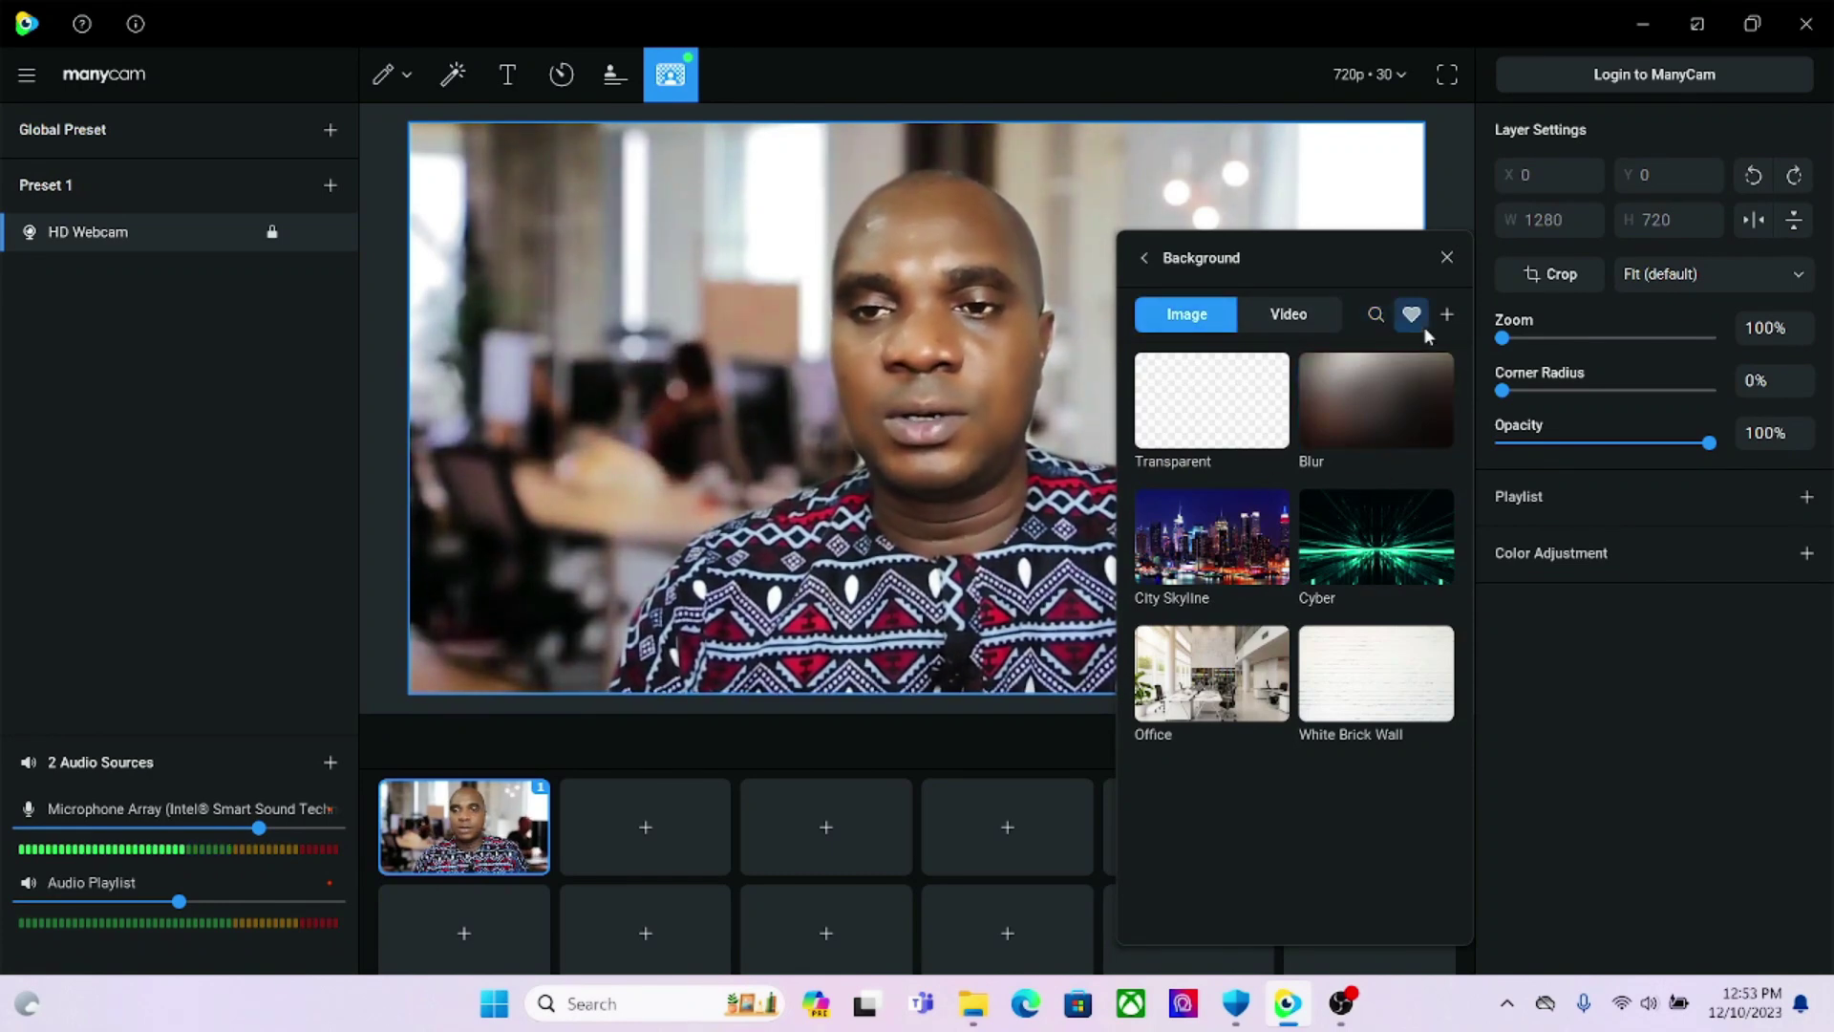
{"action": "left_click", "coordinate": [1446, 313]}
{"action": "left_click", "coordinate": [1805, 241]}
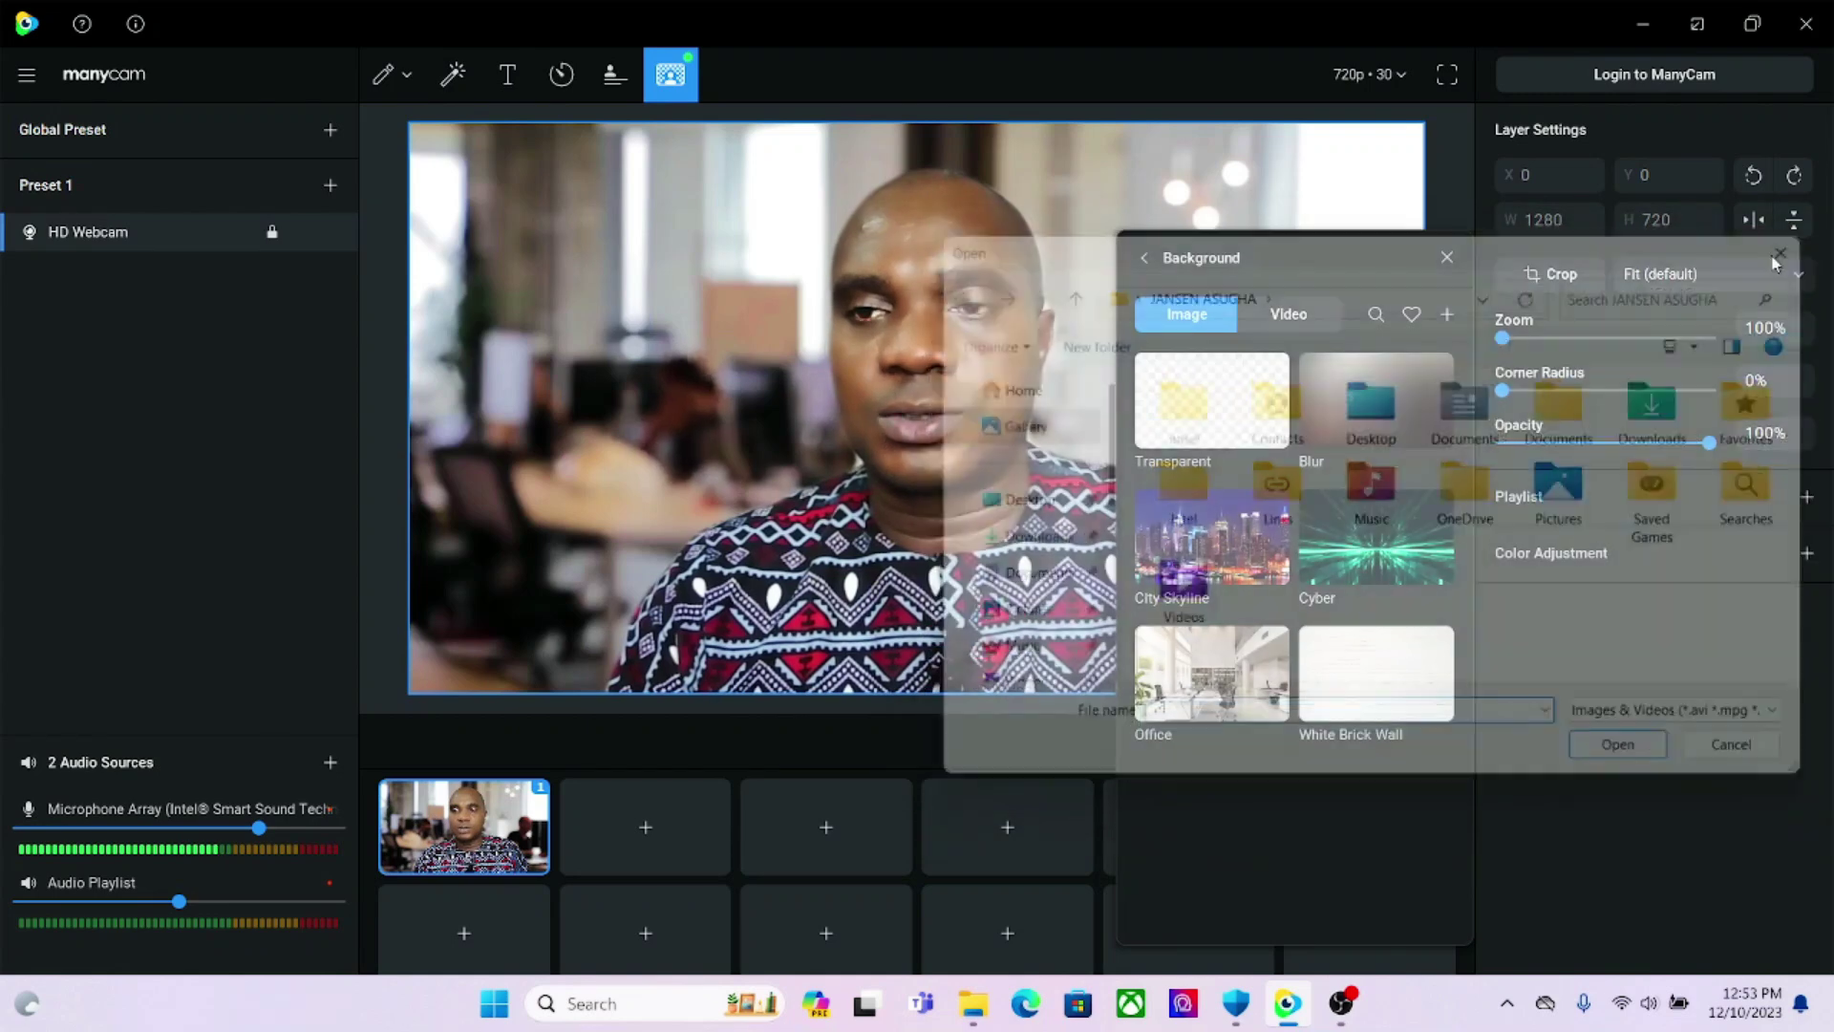
{"action": "left_click", "coordinate": [1290, 315]}
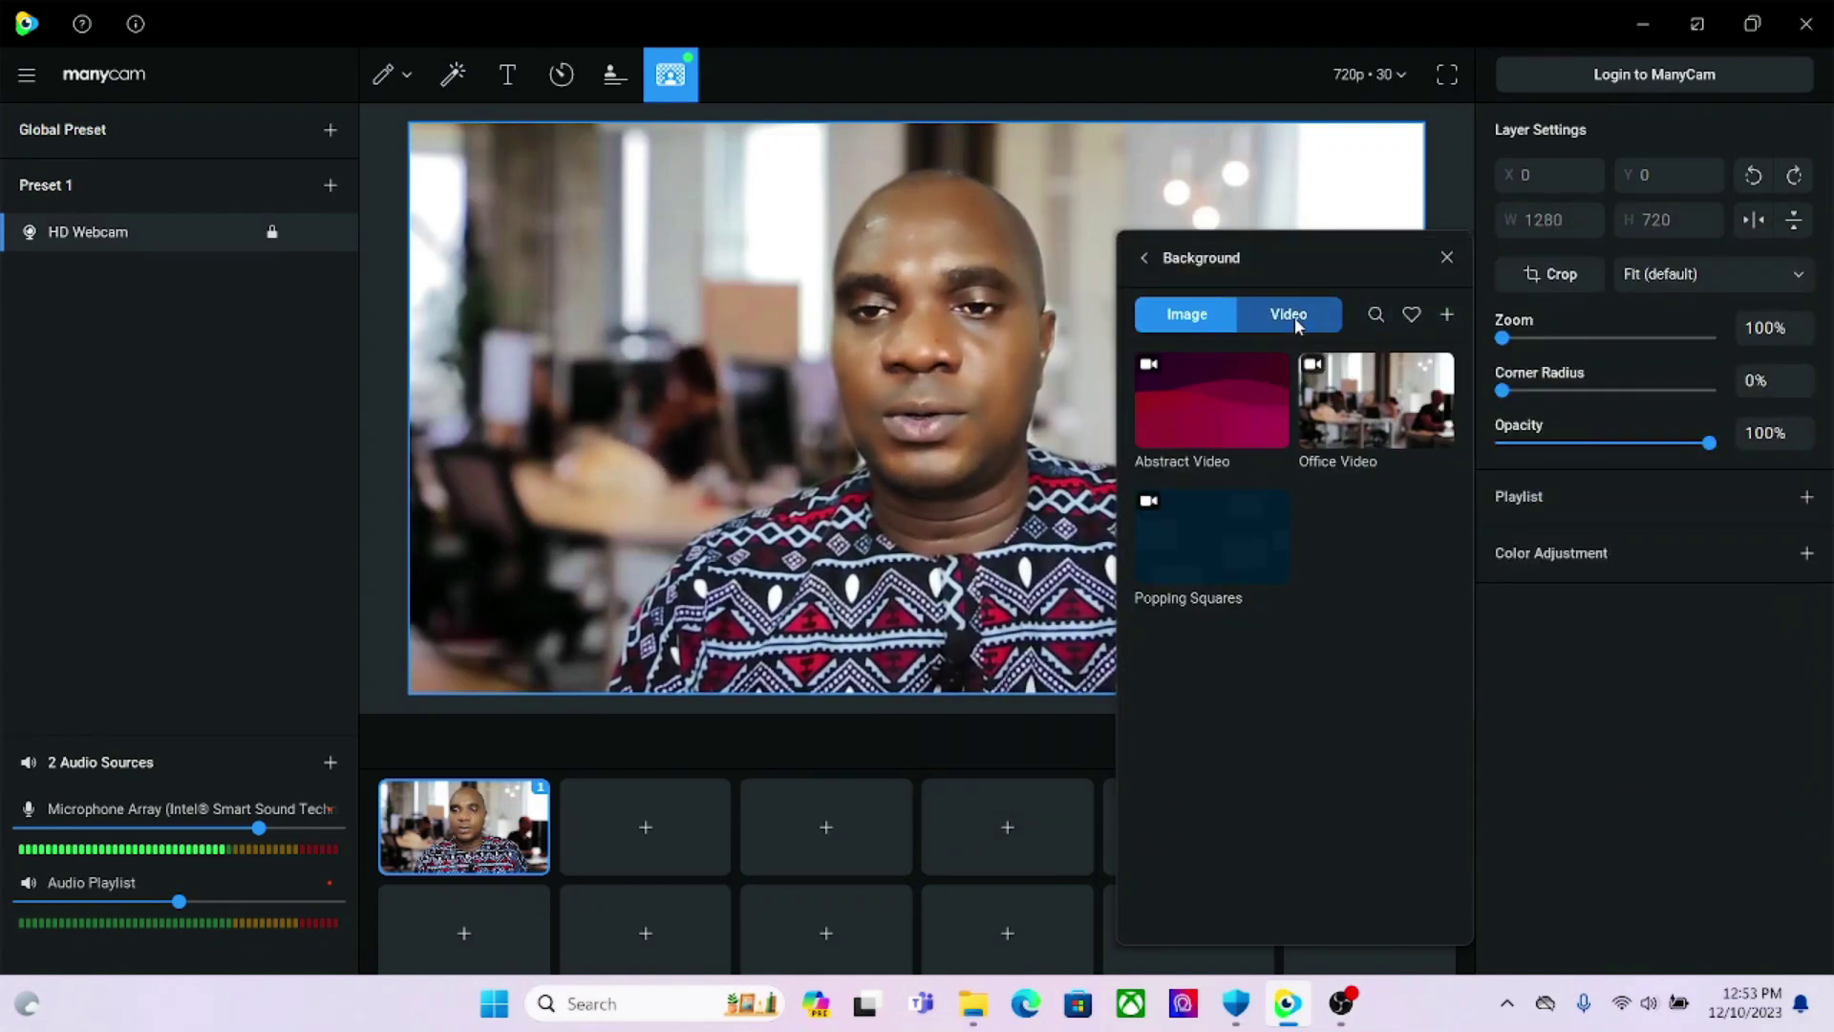
{"action": "left_click", "coordinate": [1447, 313]}
{"action": "left_click", "coordinate": [1805, 242]}
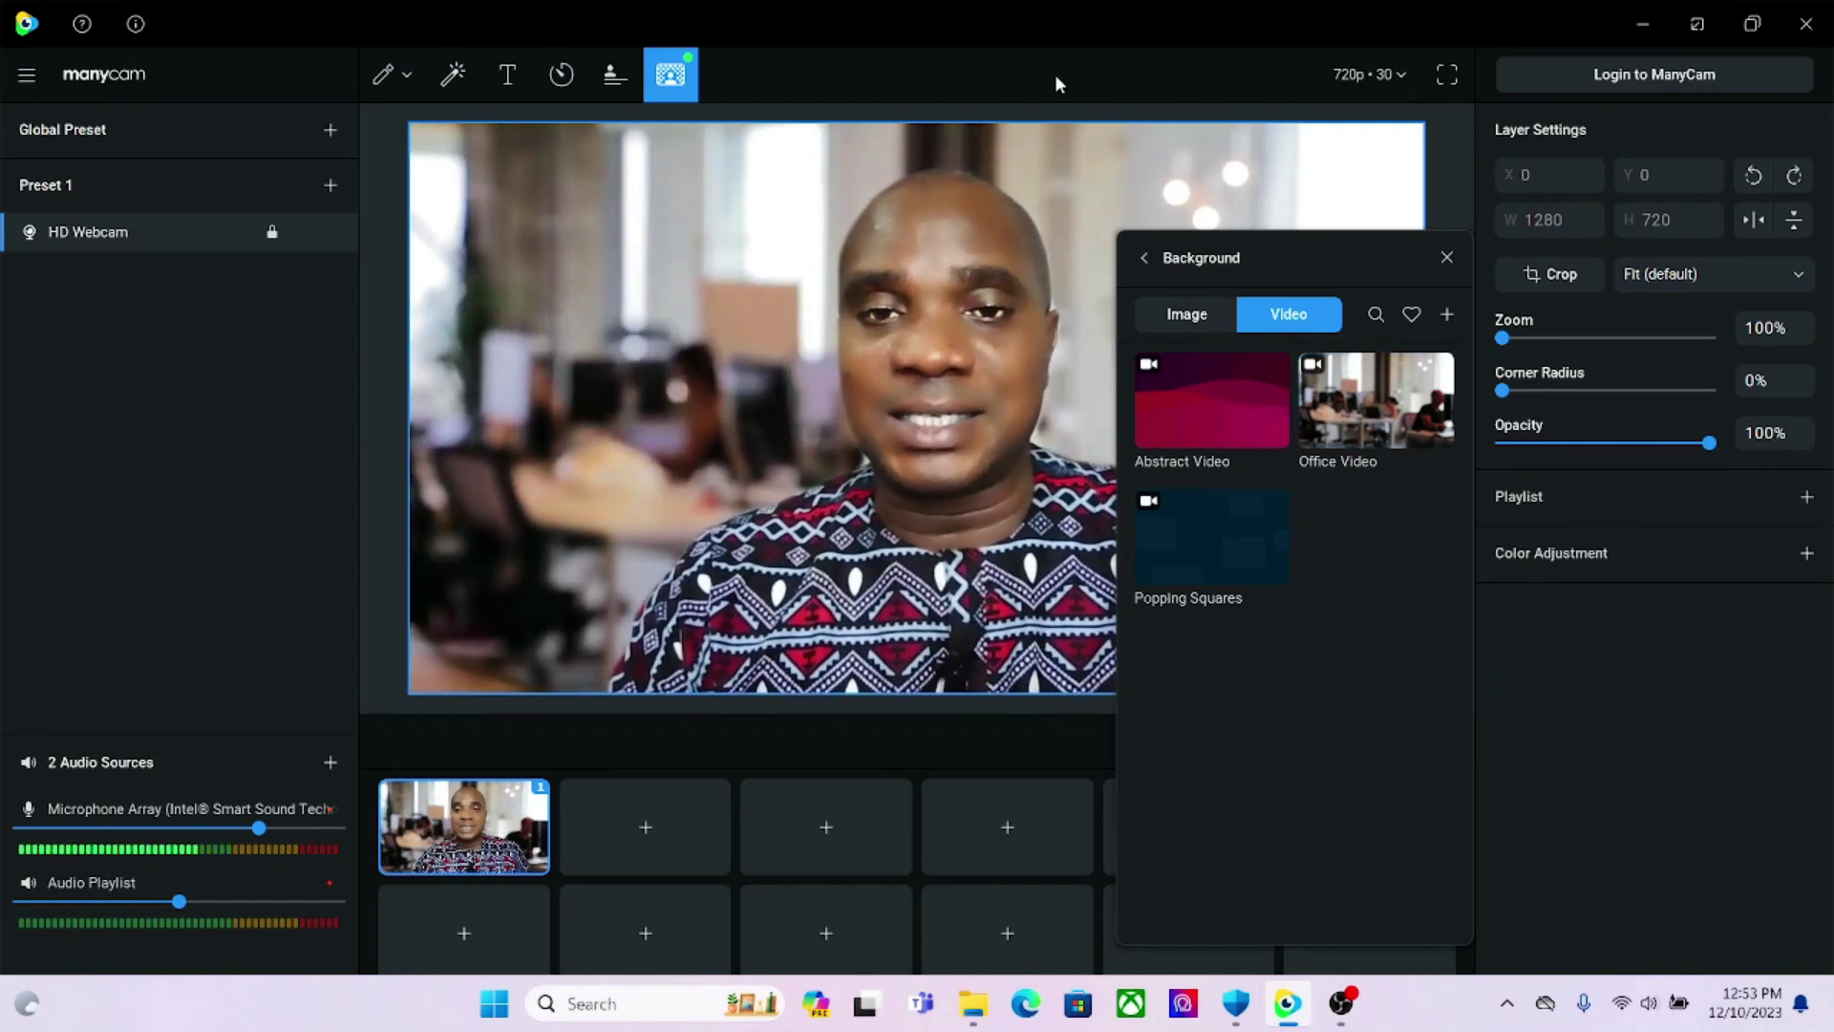
{"action": "left_click", "coordinate": [1445, 257]}
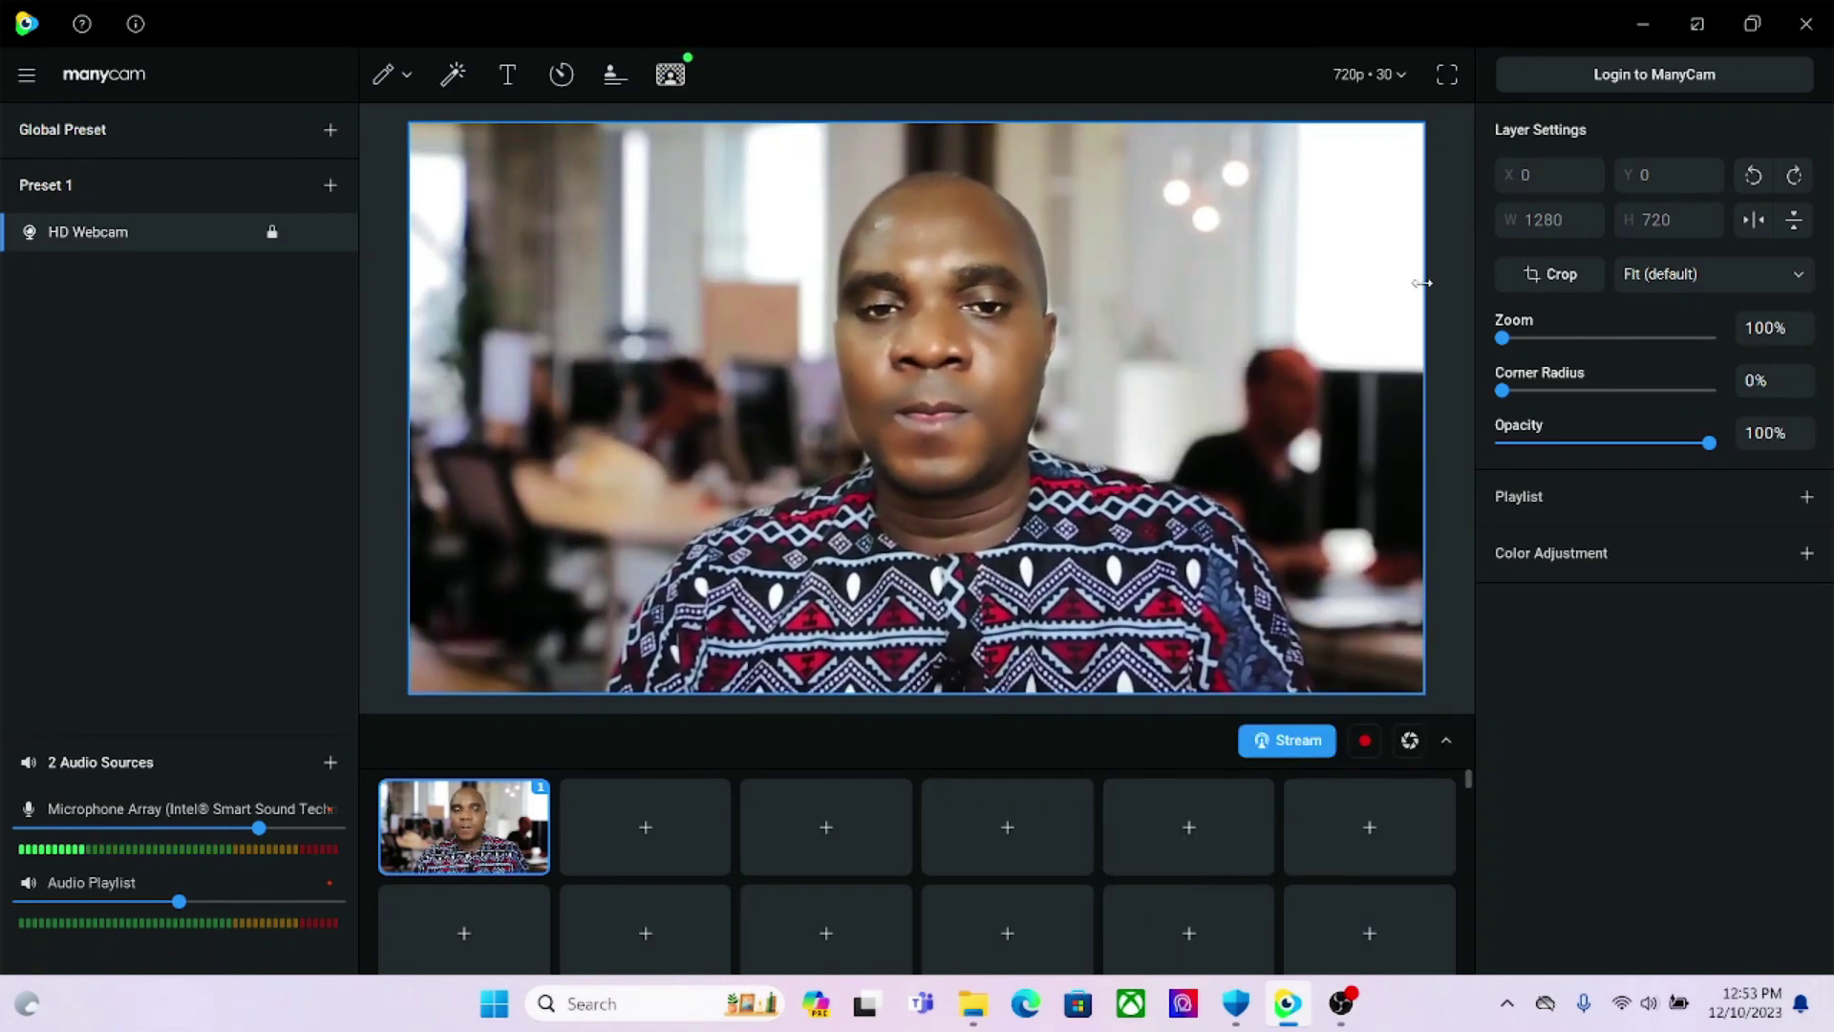
- Switch to File Explorer and run the DeepFaceLive batch file from the DeepFaceLive_NVIDIA folder in Downloads
{"action": "left_click", "coordinate": [1643, 24]}
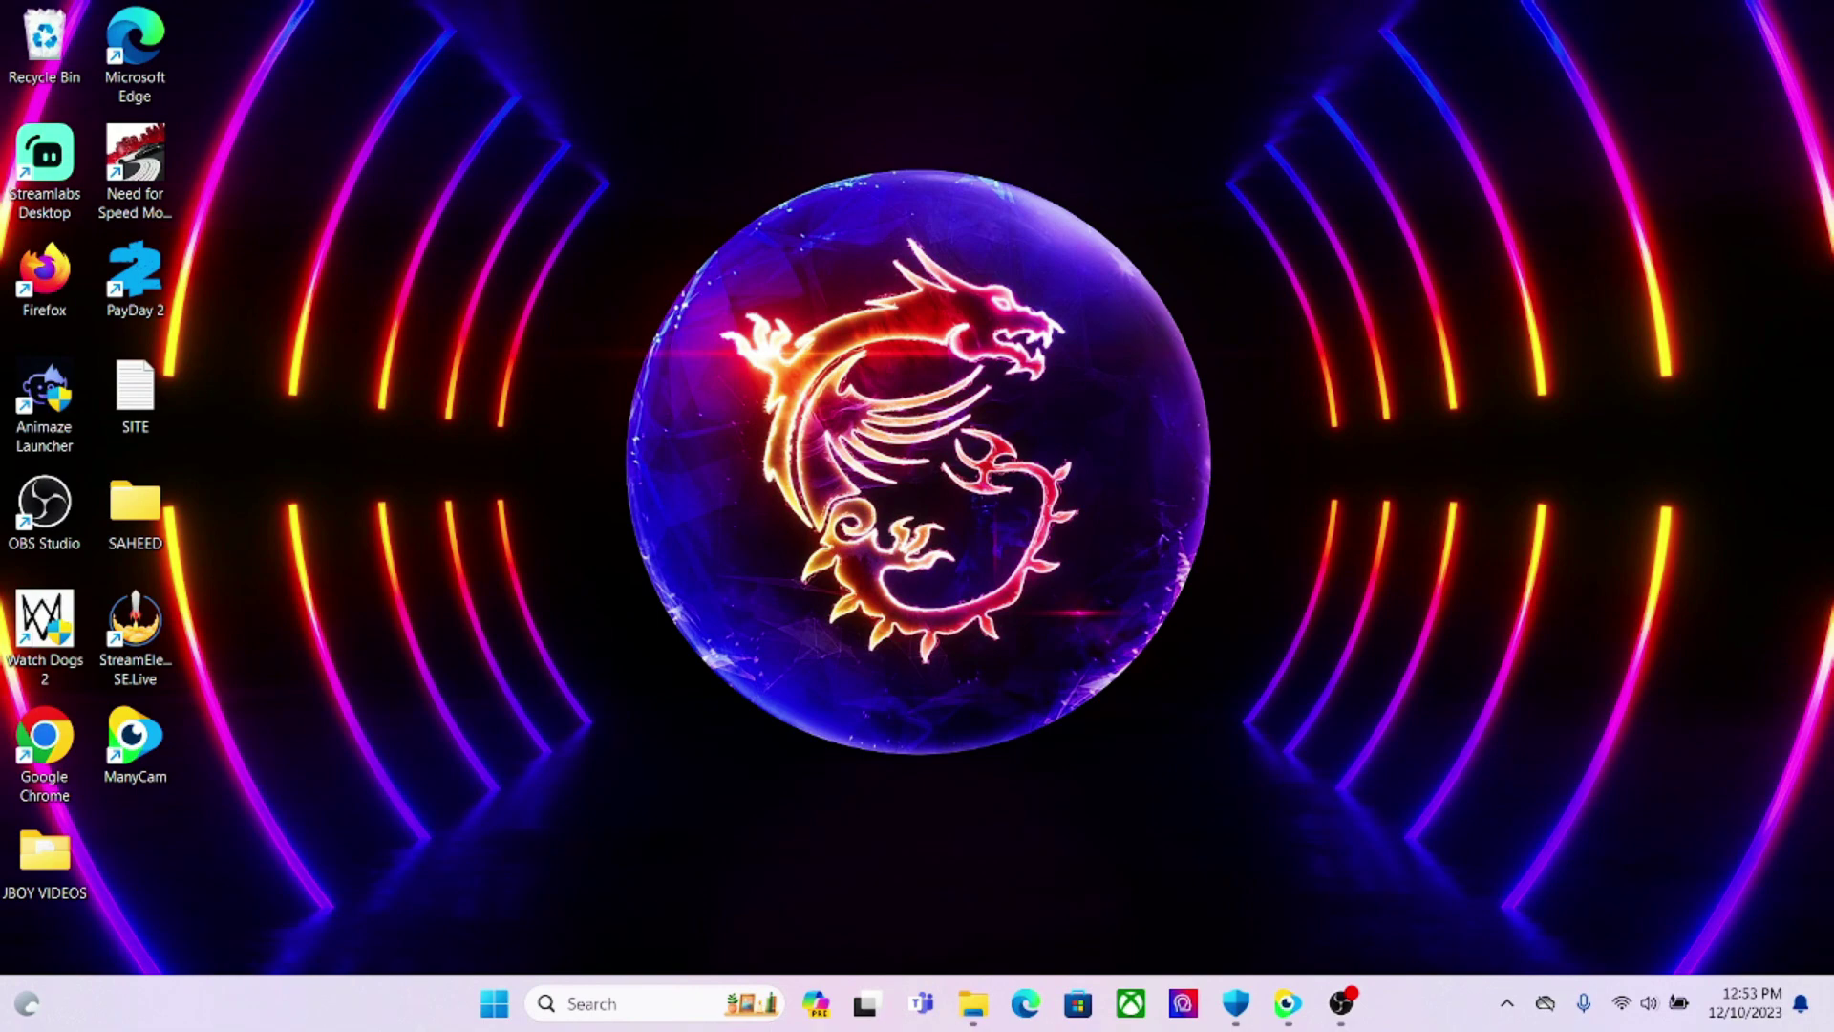
{"action": "left_click", "coordinate": [970, 1005]}
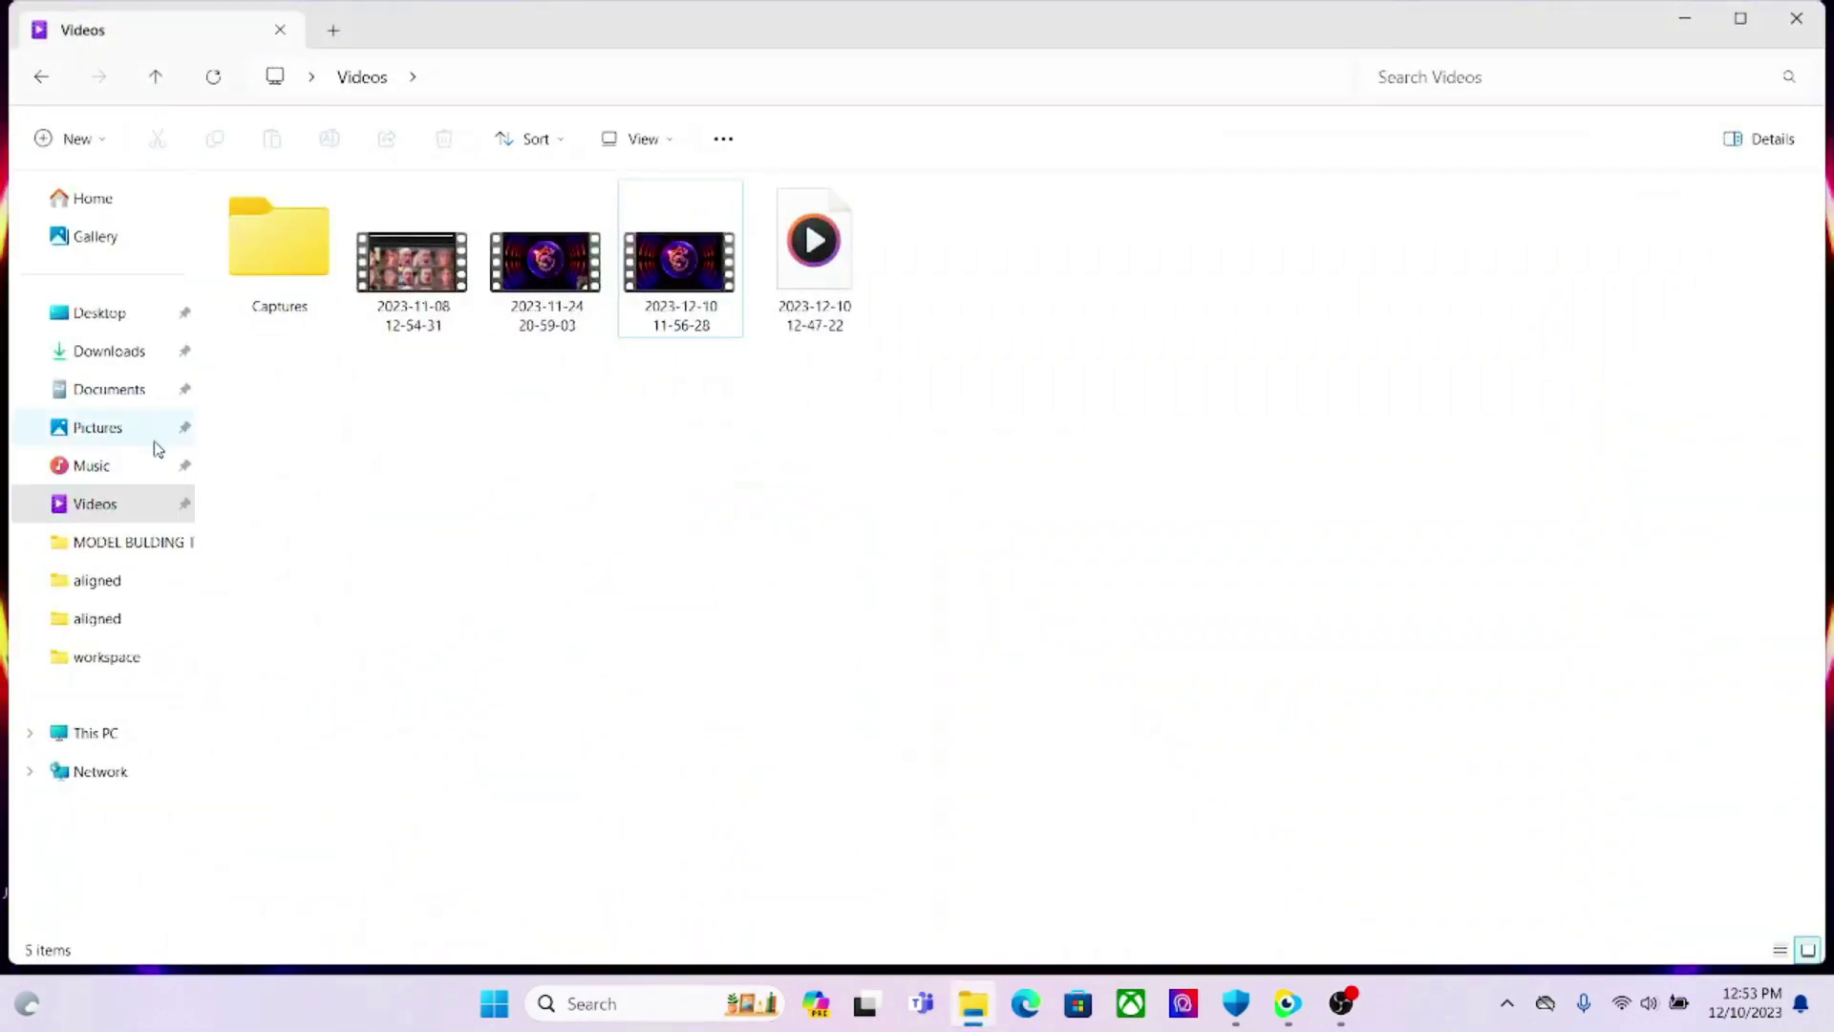
{"action": "left_click", "coordinate": [133, 356]}
{"action": "scroll", "coordinate": [857, 545], "scroll_direction": "down", "scroll_amount": 2}
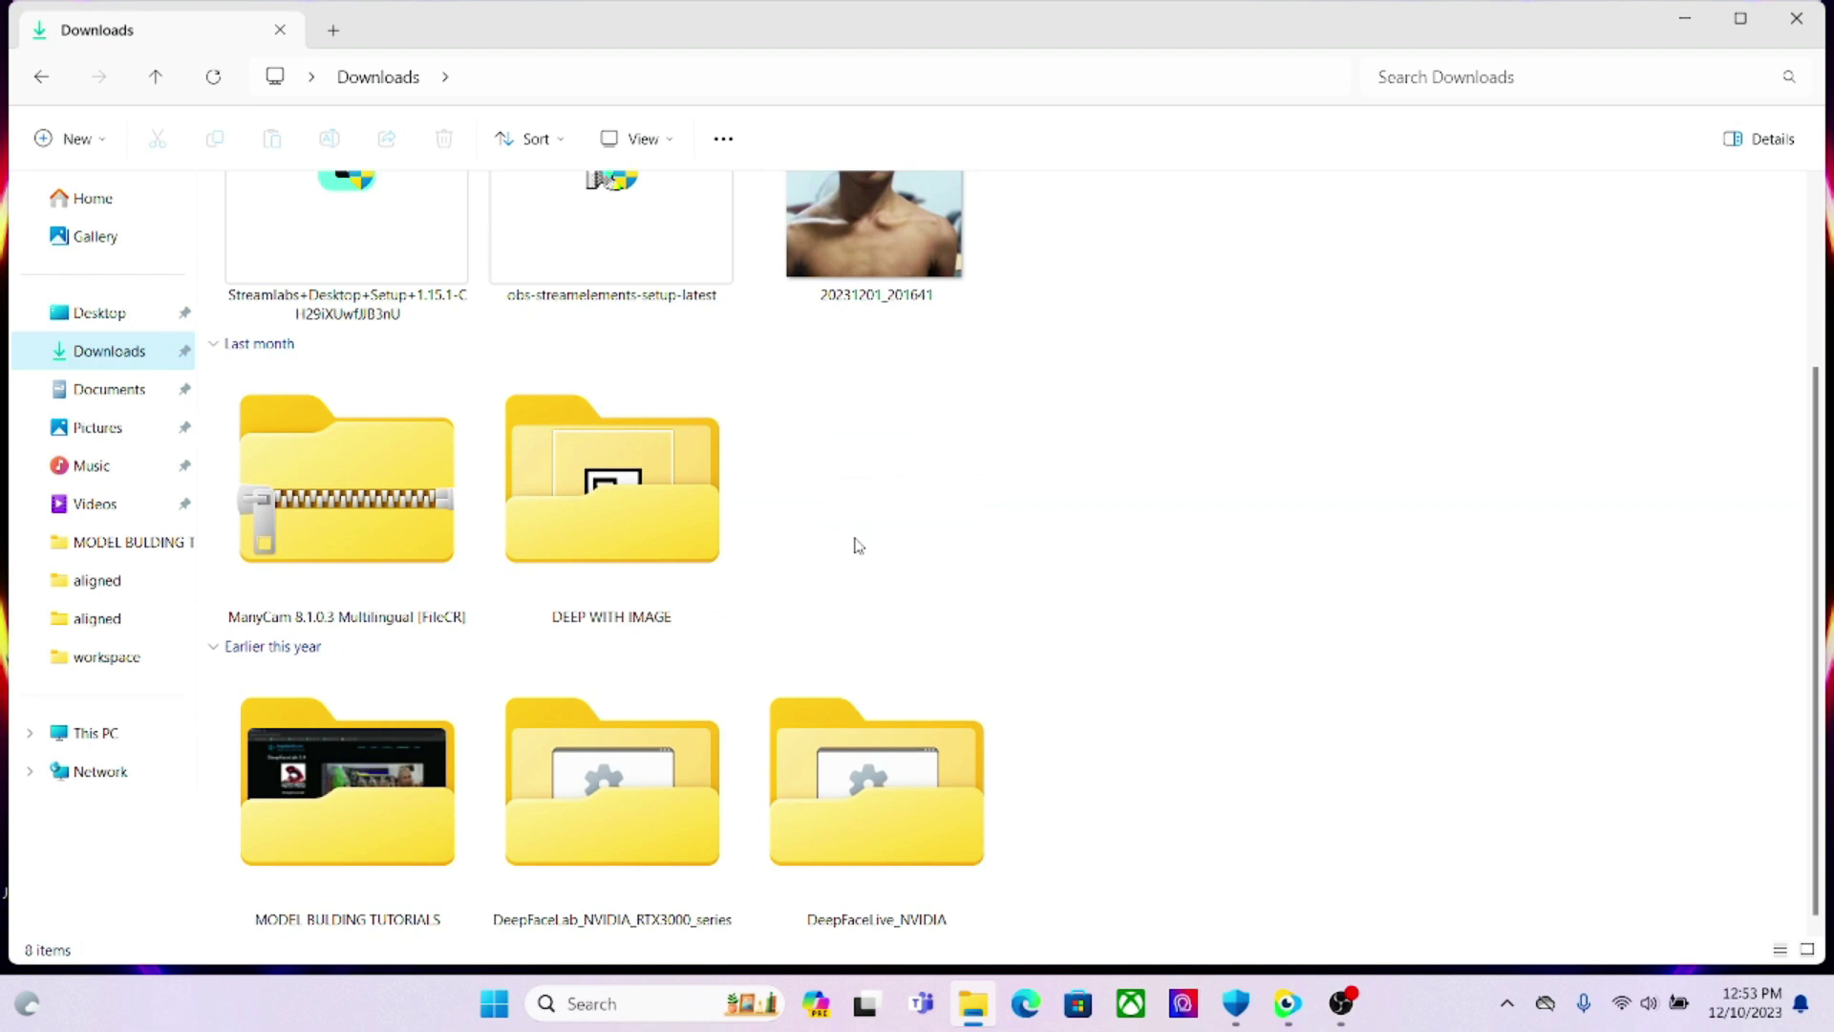
{"action": "double_click", "coordinate": [865, 834]}
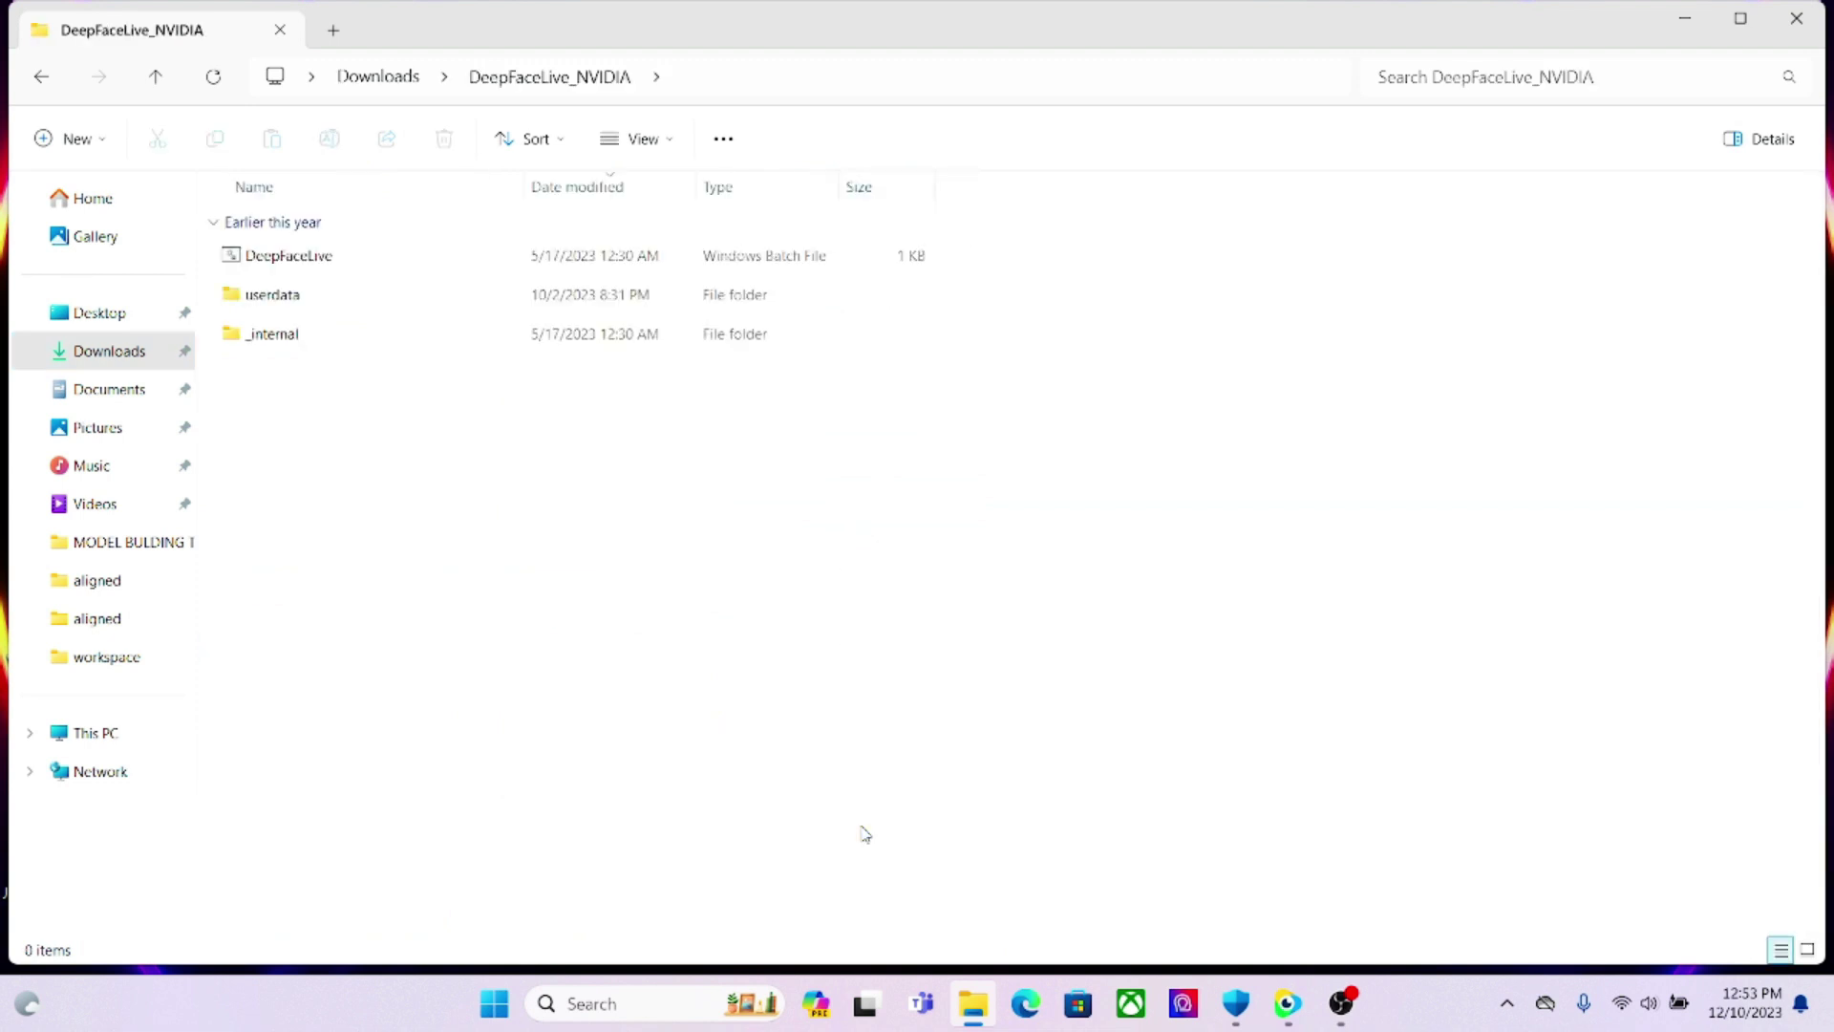
{"action": "left_click", "coordinate": [395, 260]}
{"action": "double_click", "coordinate": [394, 260]}
{"action": "left_click", "coordinate": [1674, 21]}
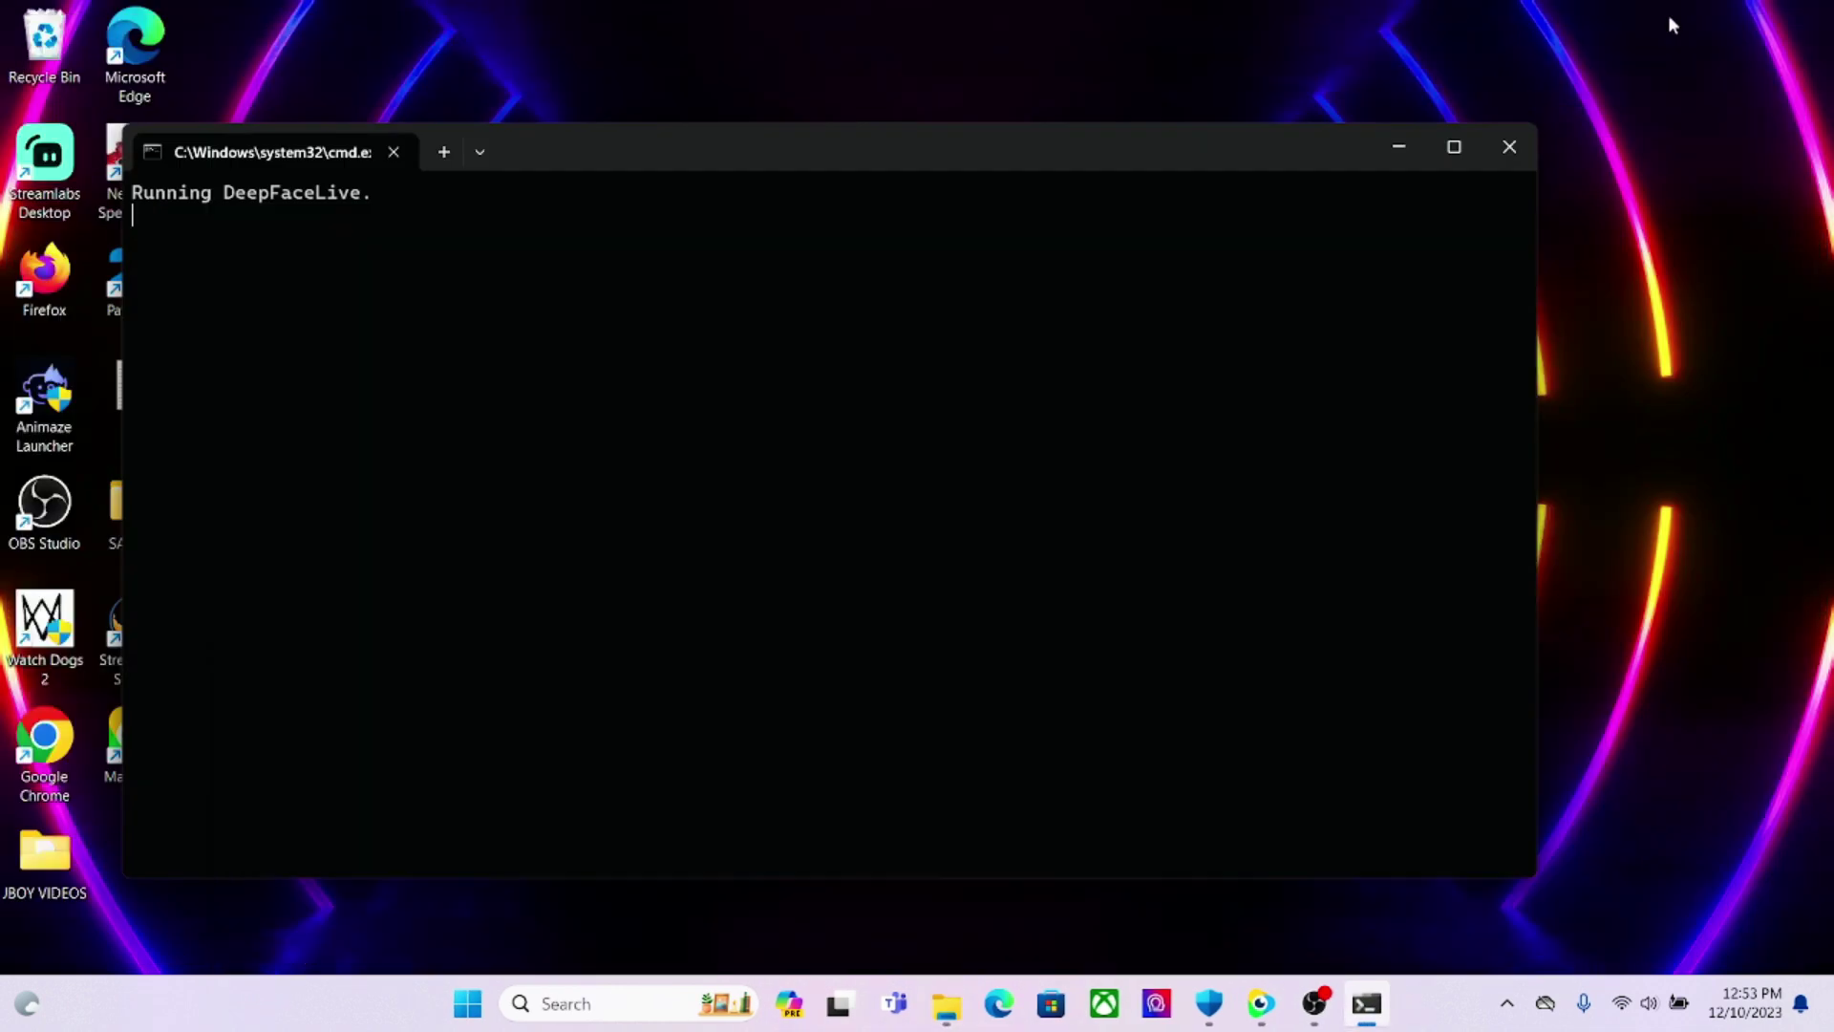
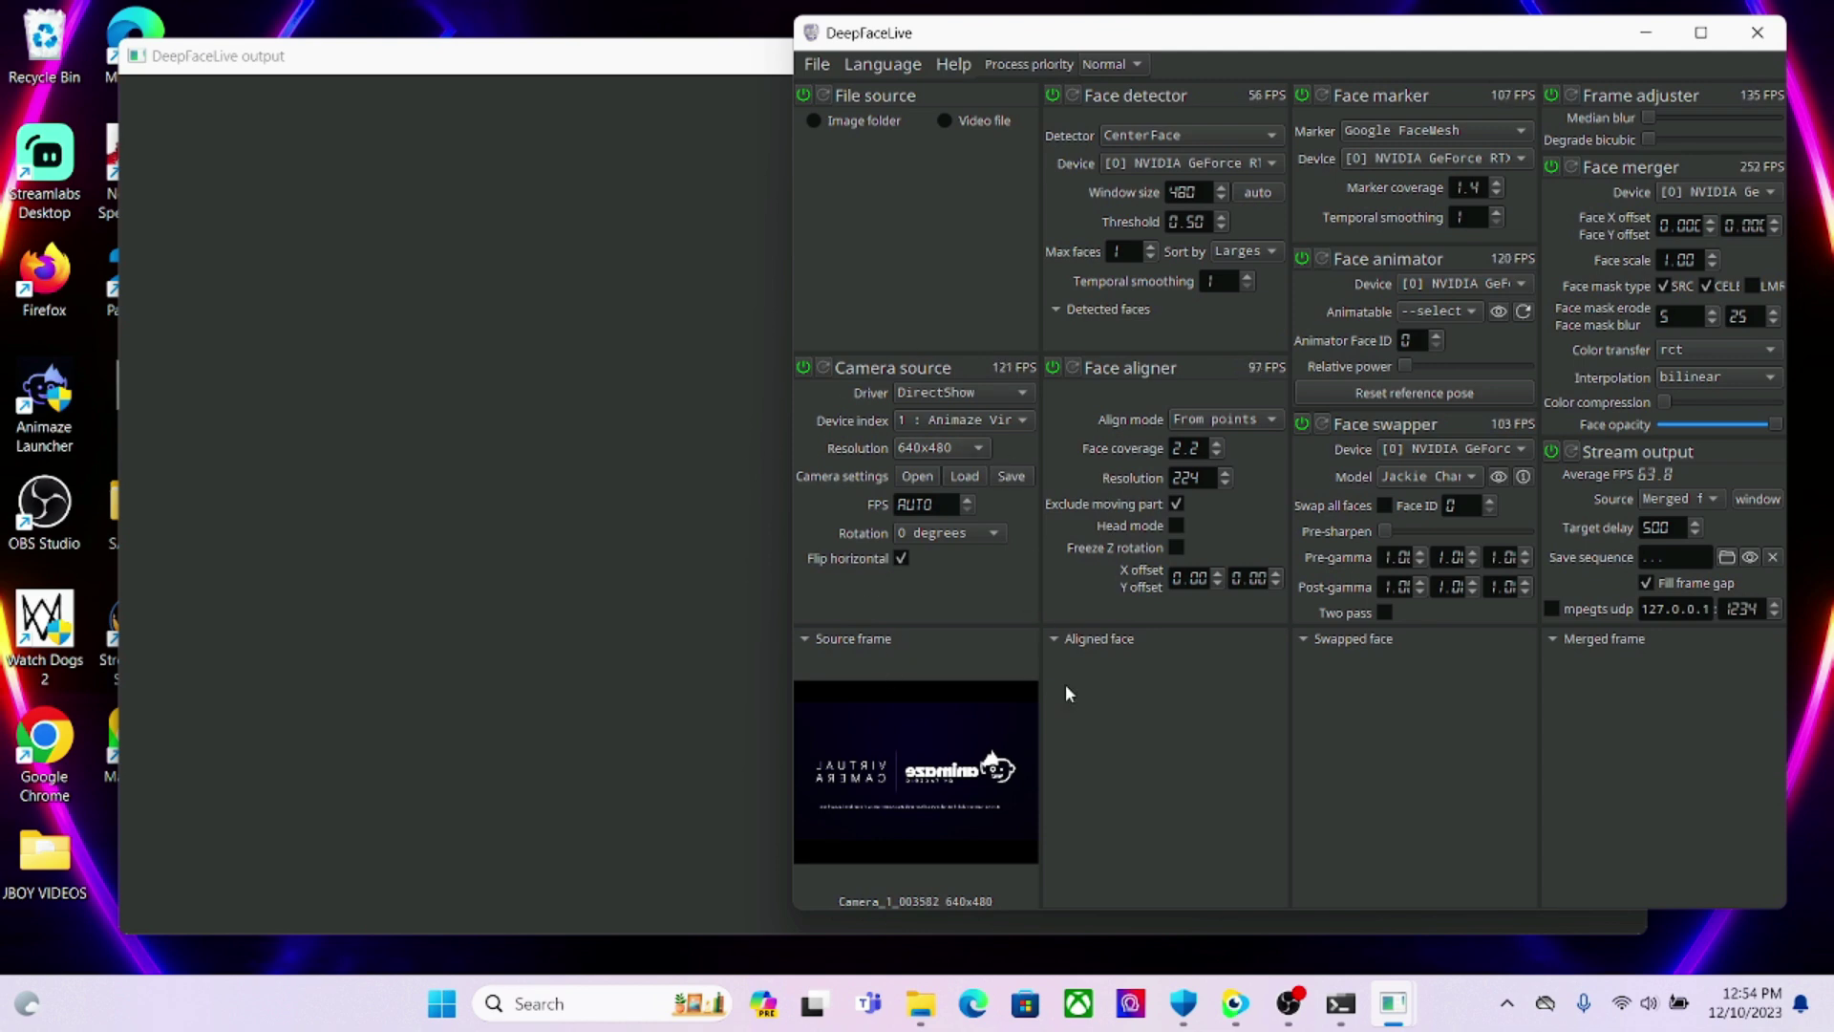
- Set the camera source device to ManyCam Virtual Webcam and check the face swap in the output window
{"action": "left_click", "coordinate": [987, 426]}
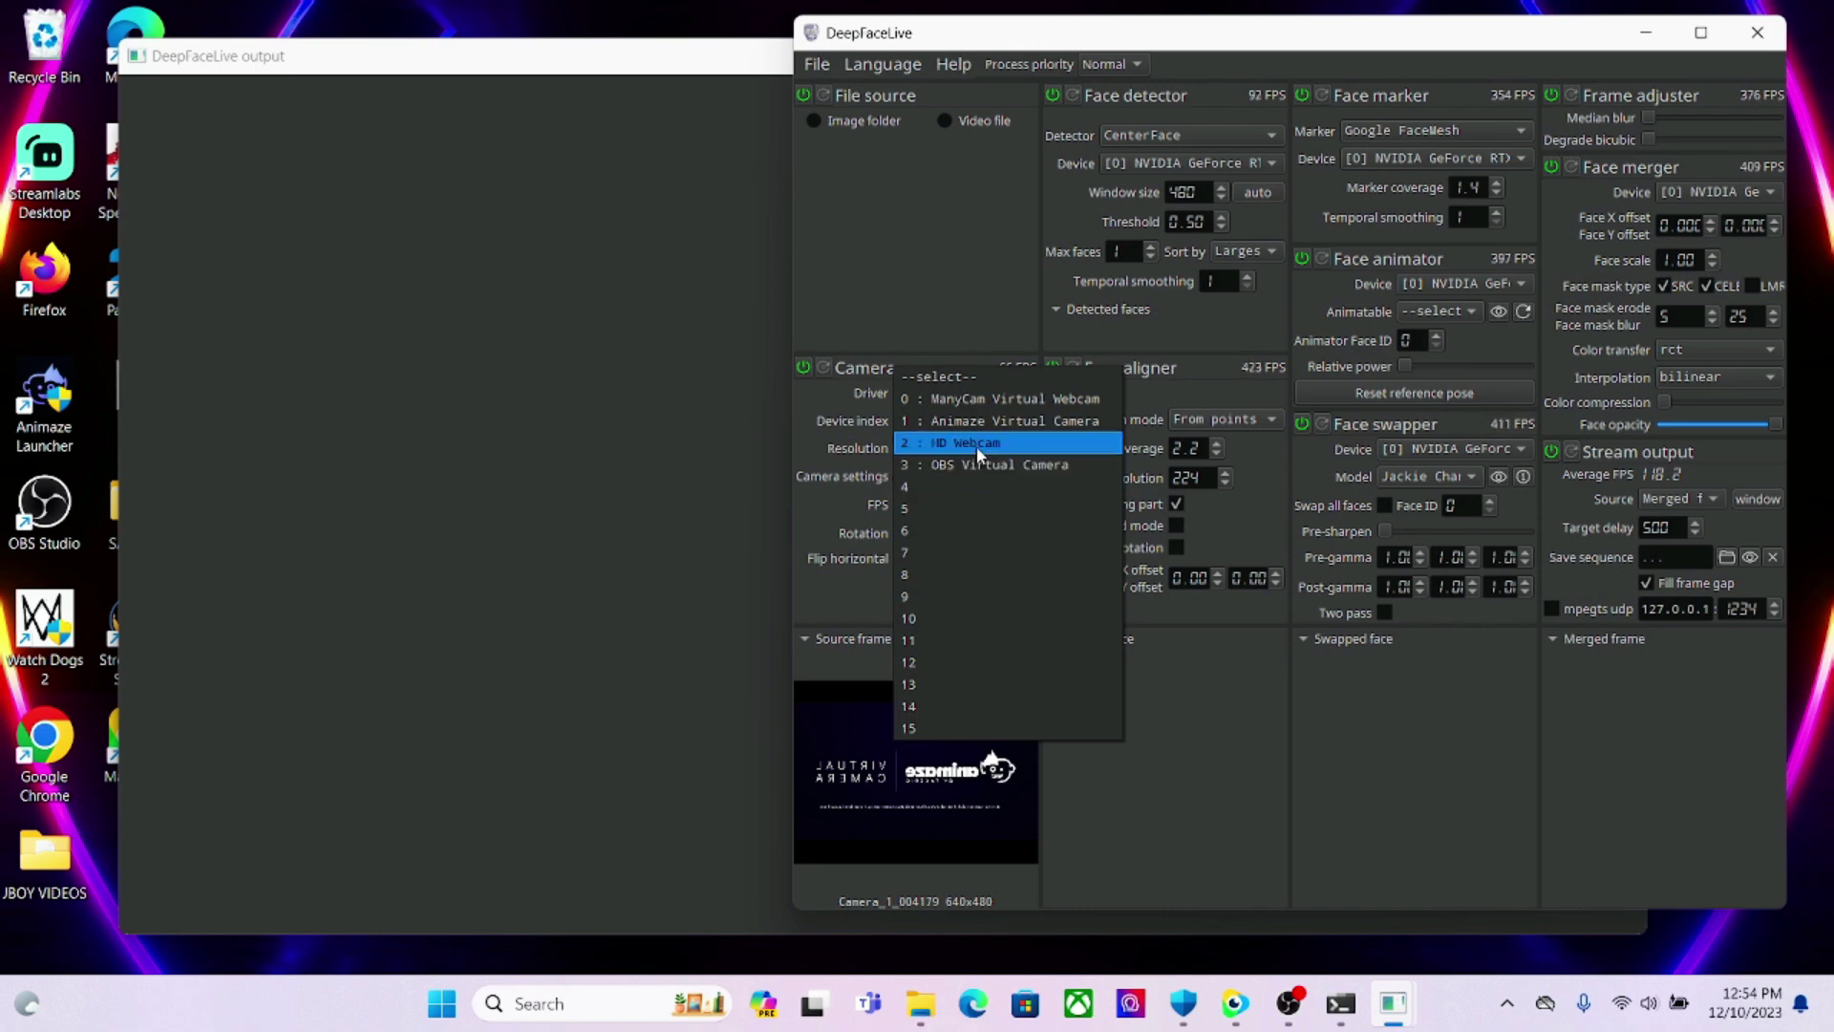
{"action": "left_click", "coordinate": [1000, 403]}
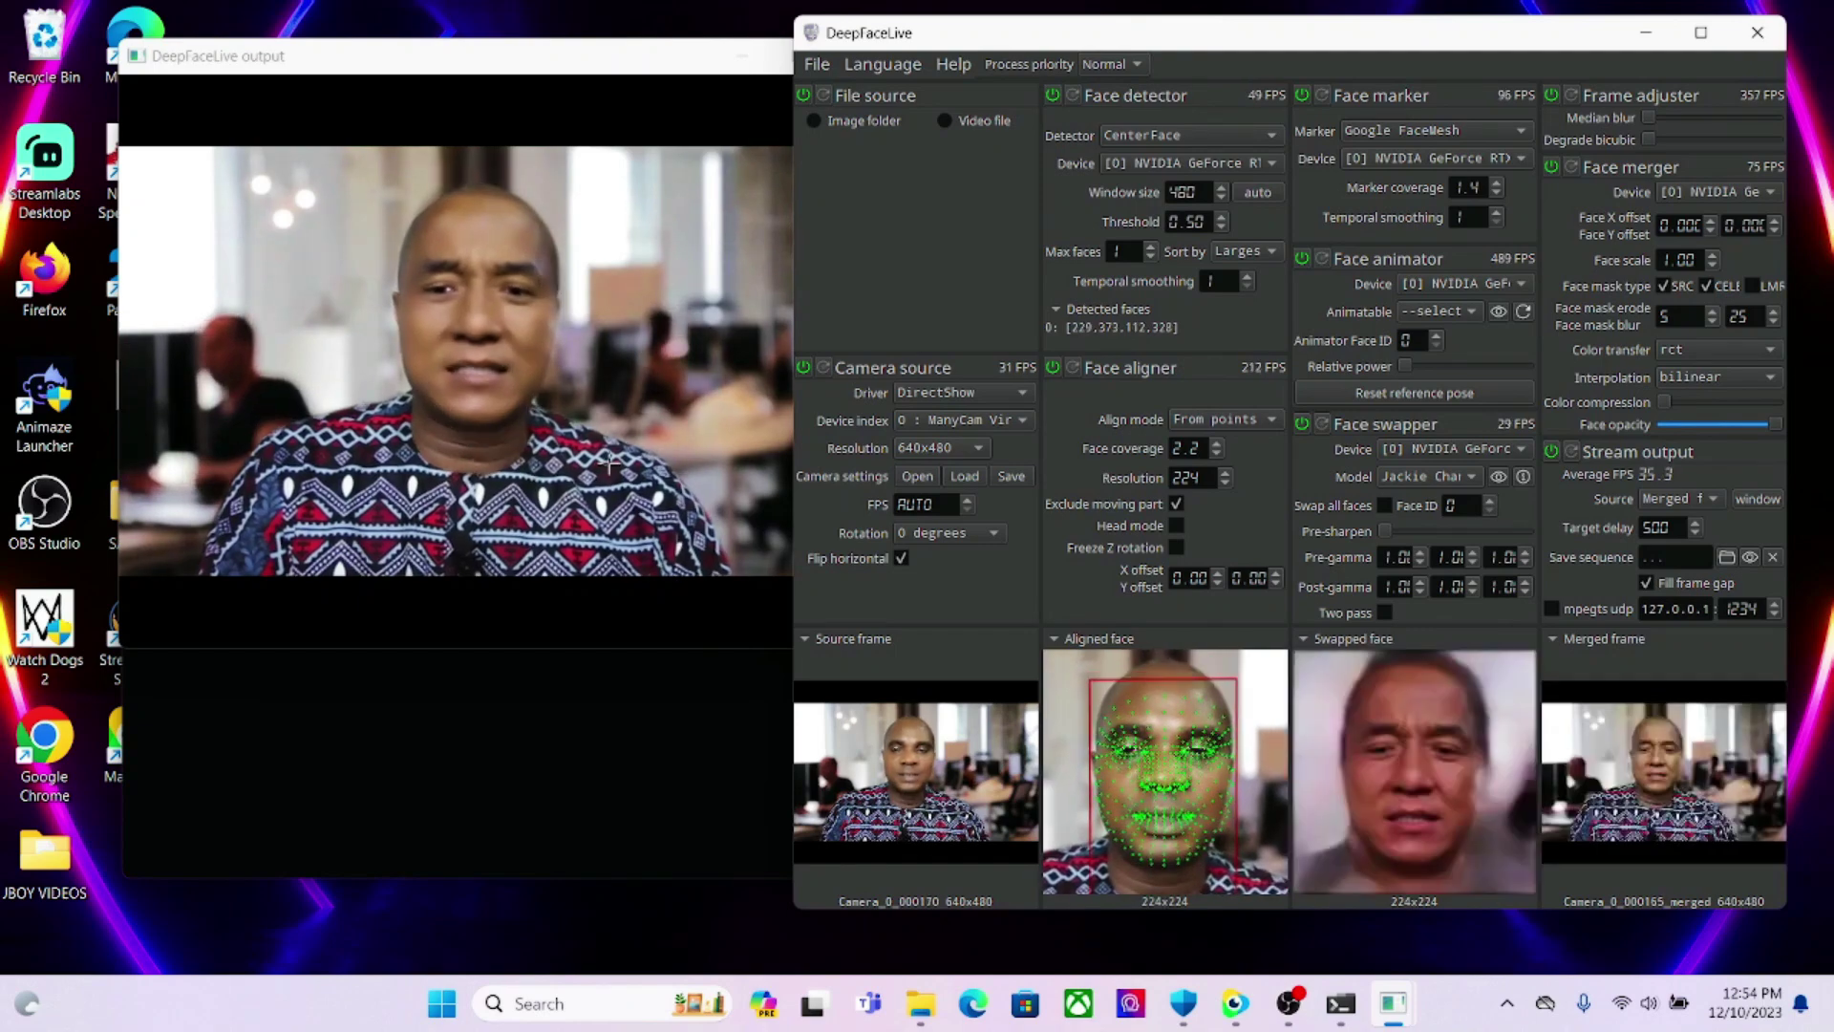
{"action": "left_click", "coordinate": [609, 462]}
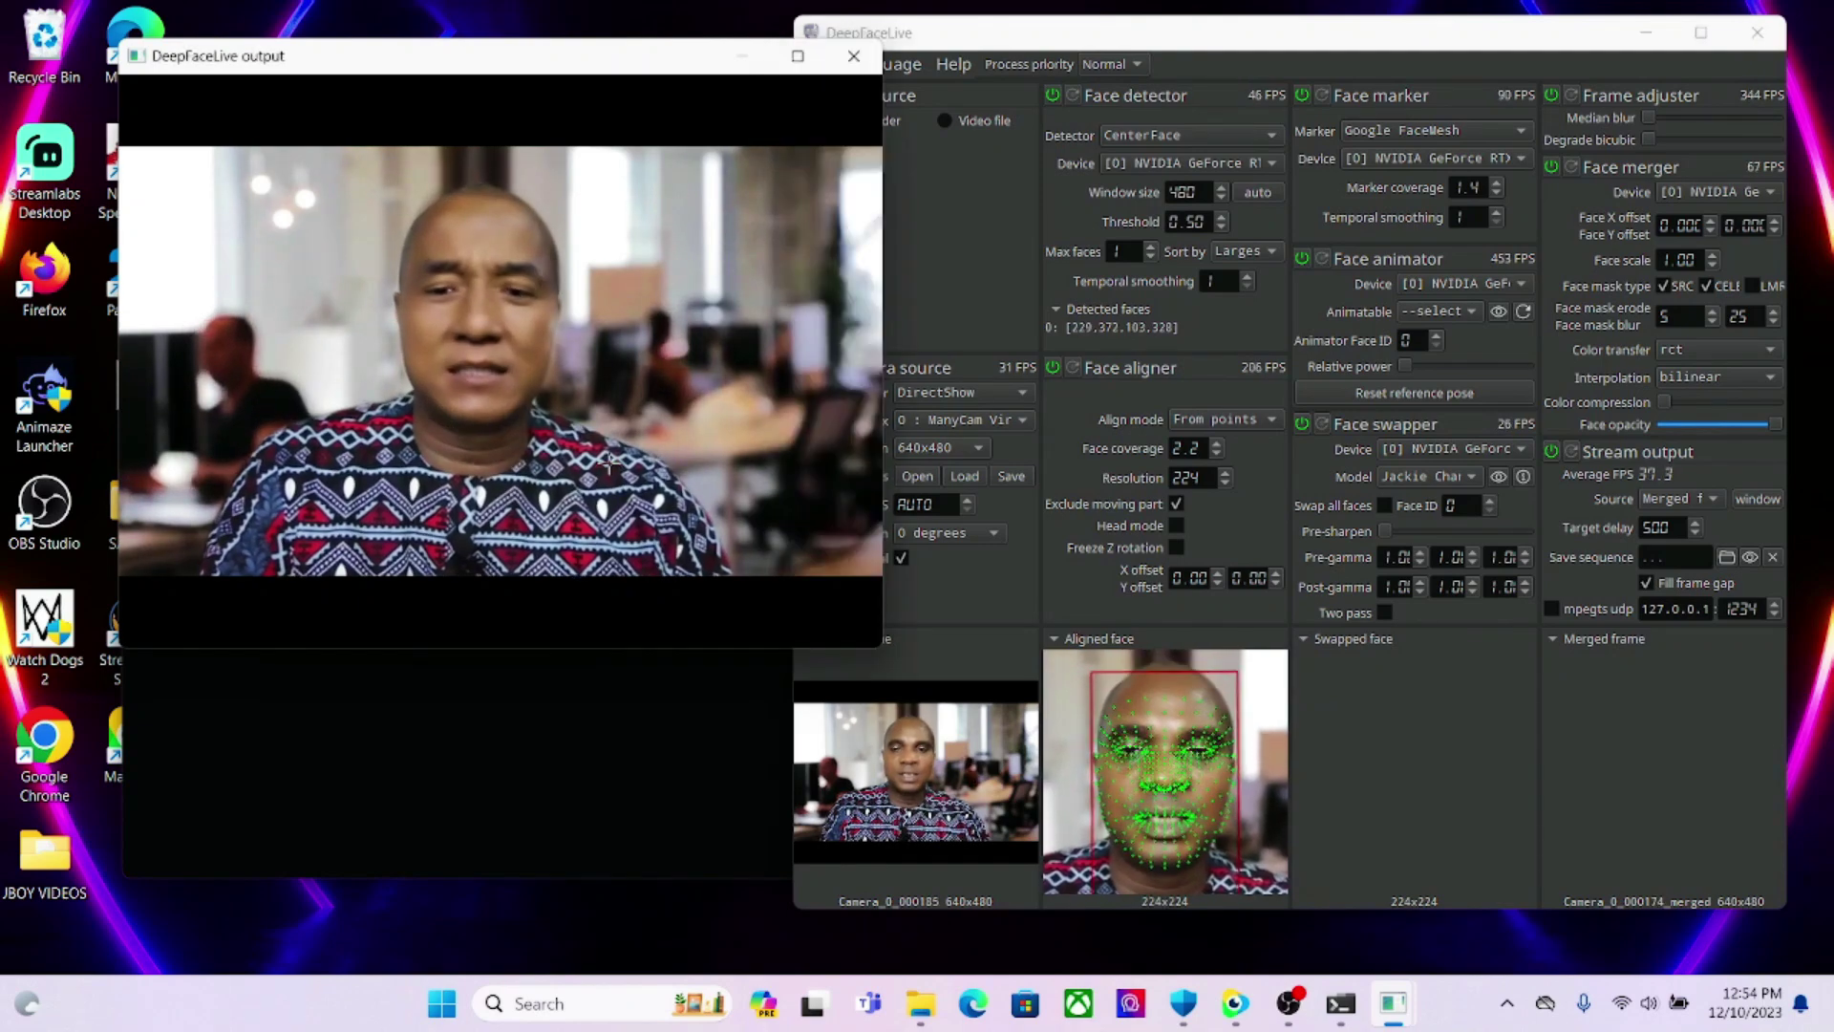
{"action": "left_click", "coordinate": [1011, 273]}
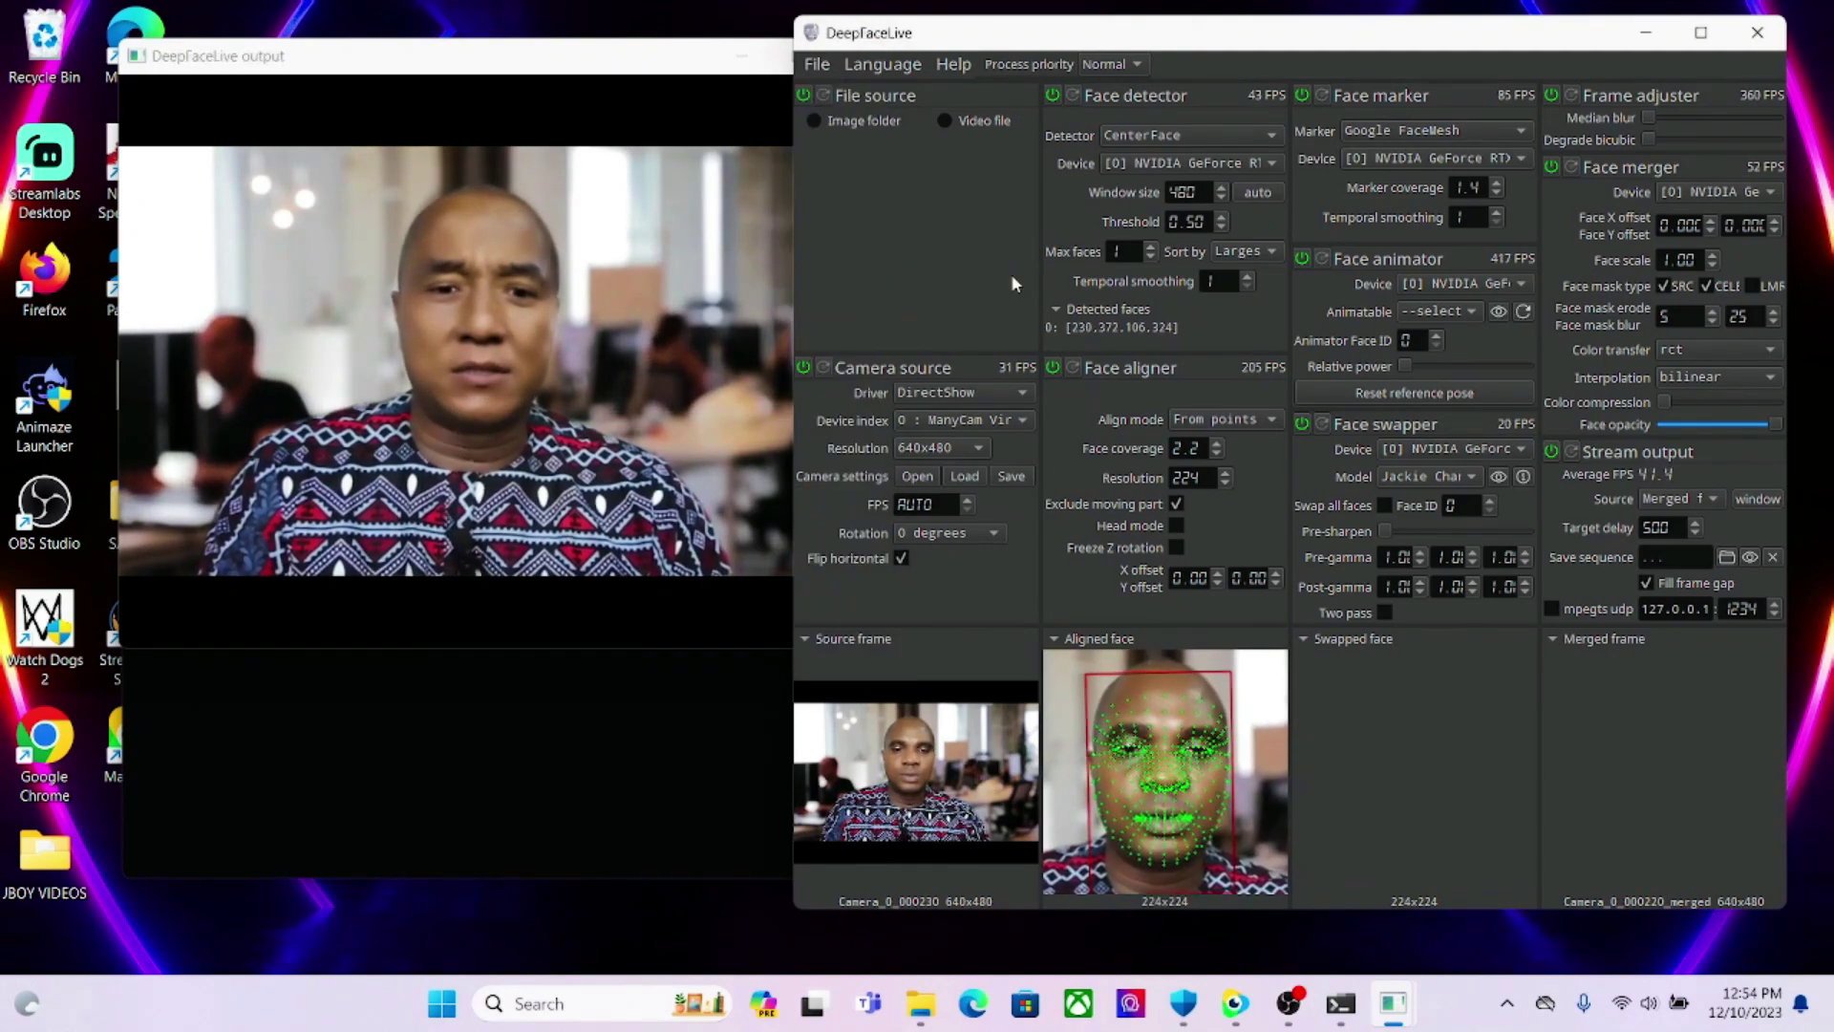
- Set the camera source resolution to 1280x720 and bring the DeepFaceLive output window to the front
{"action": "left_click", "coordinate": [944, 448]}
{"action": "left_click", "coordinate": [952, 493]}
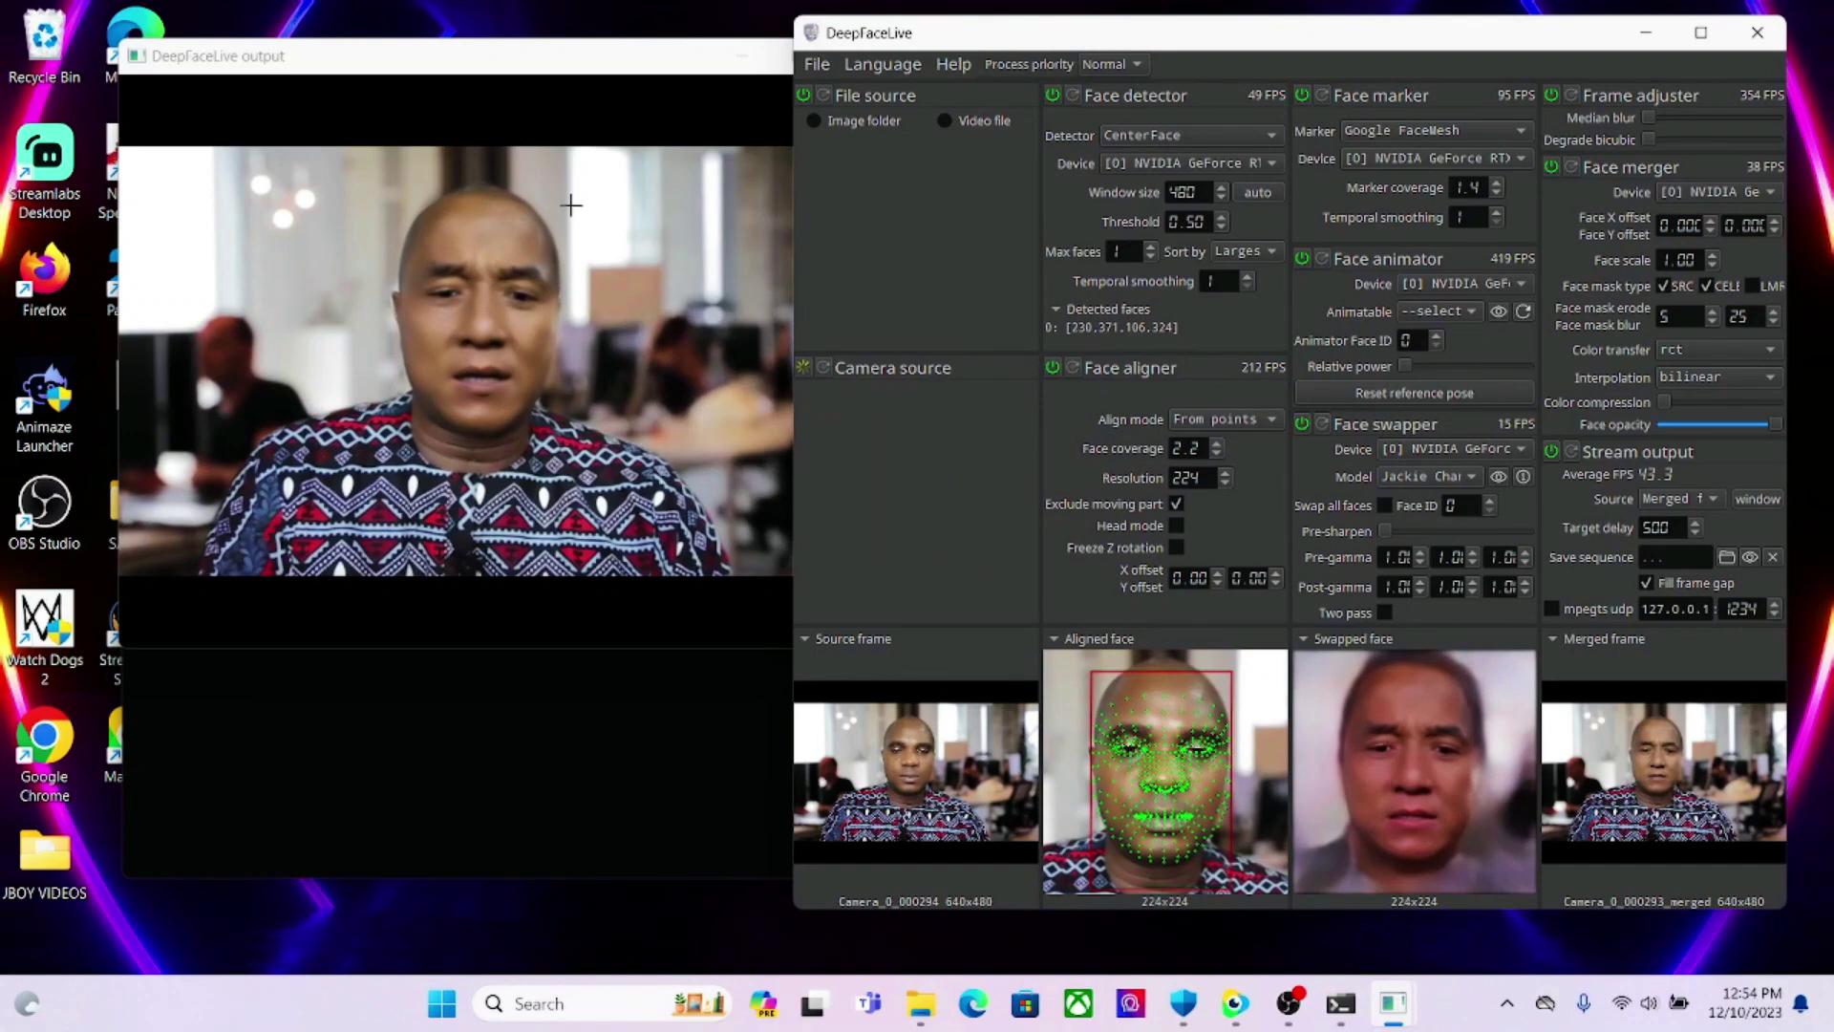
{"action": "left_click", "coordinate": [570, 204]}
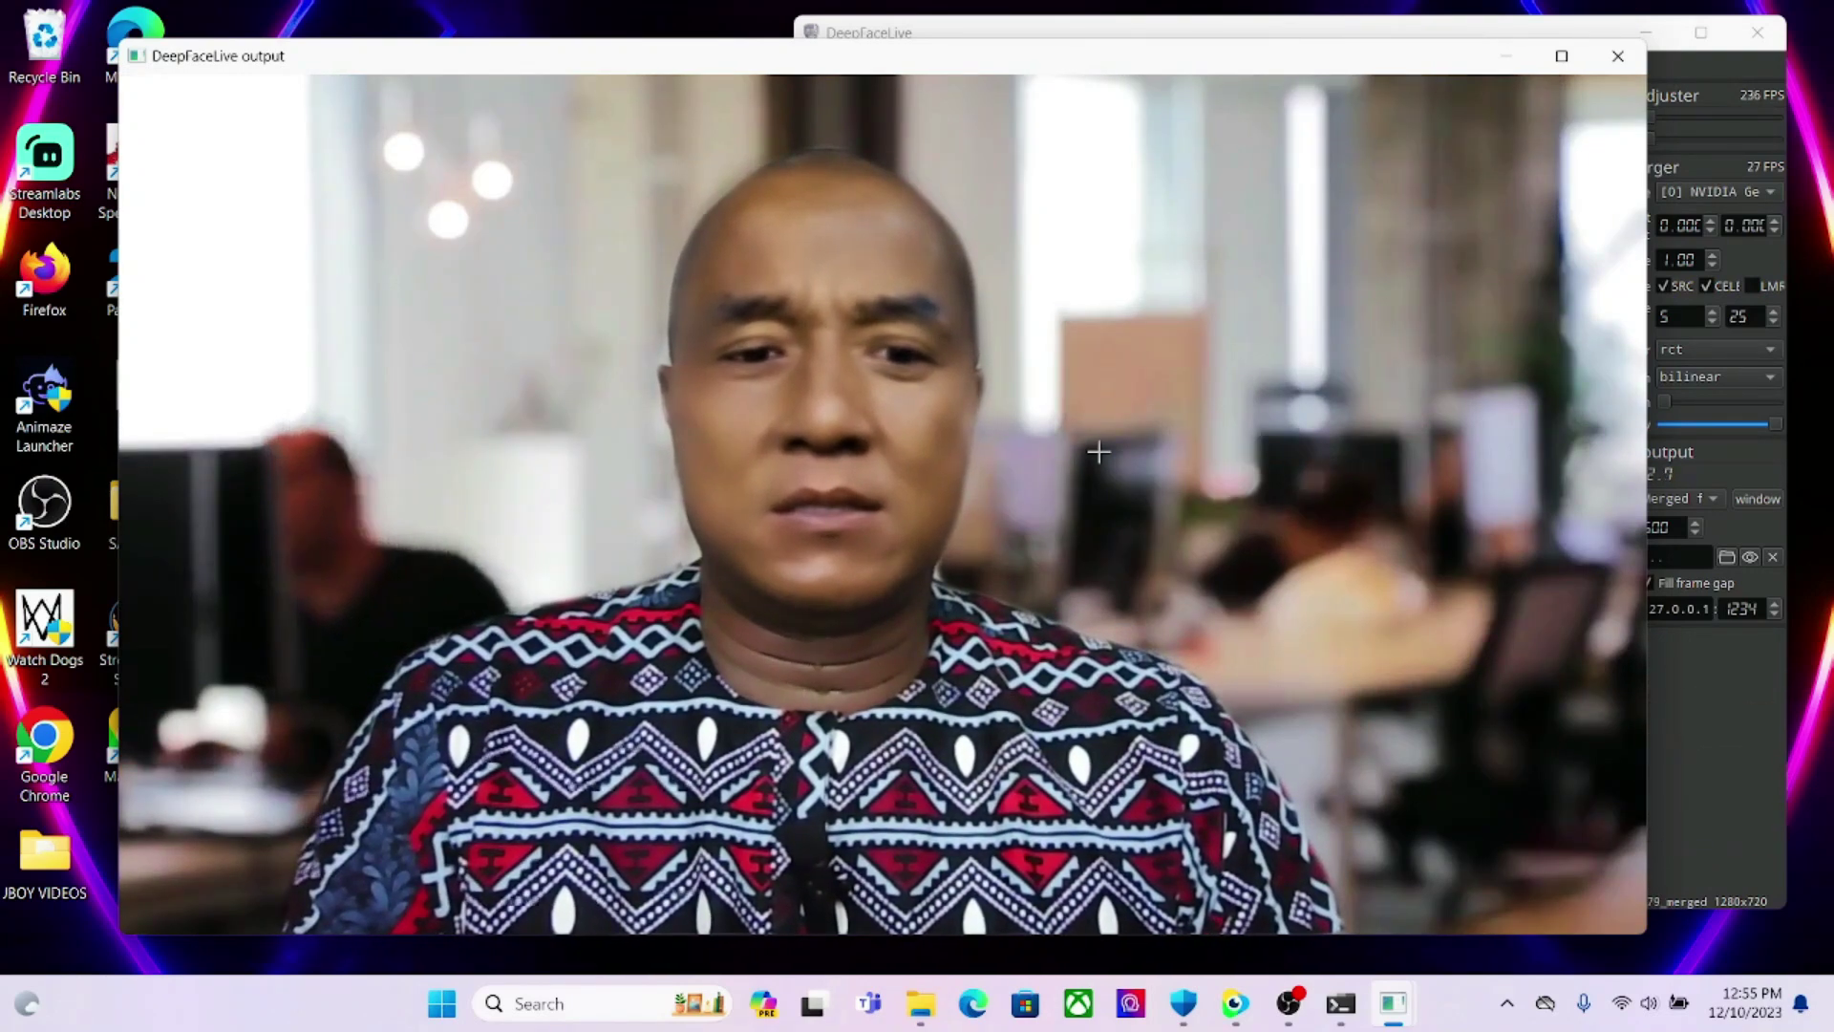
- Switch to ManyCam, change the webcam's virtual background to the Office image, and minimize ManyCam to reveal the DeepFaceLive output
{"action": "left_click", "coordinate": [1234, 1006]}
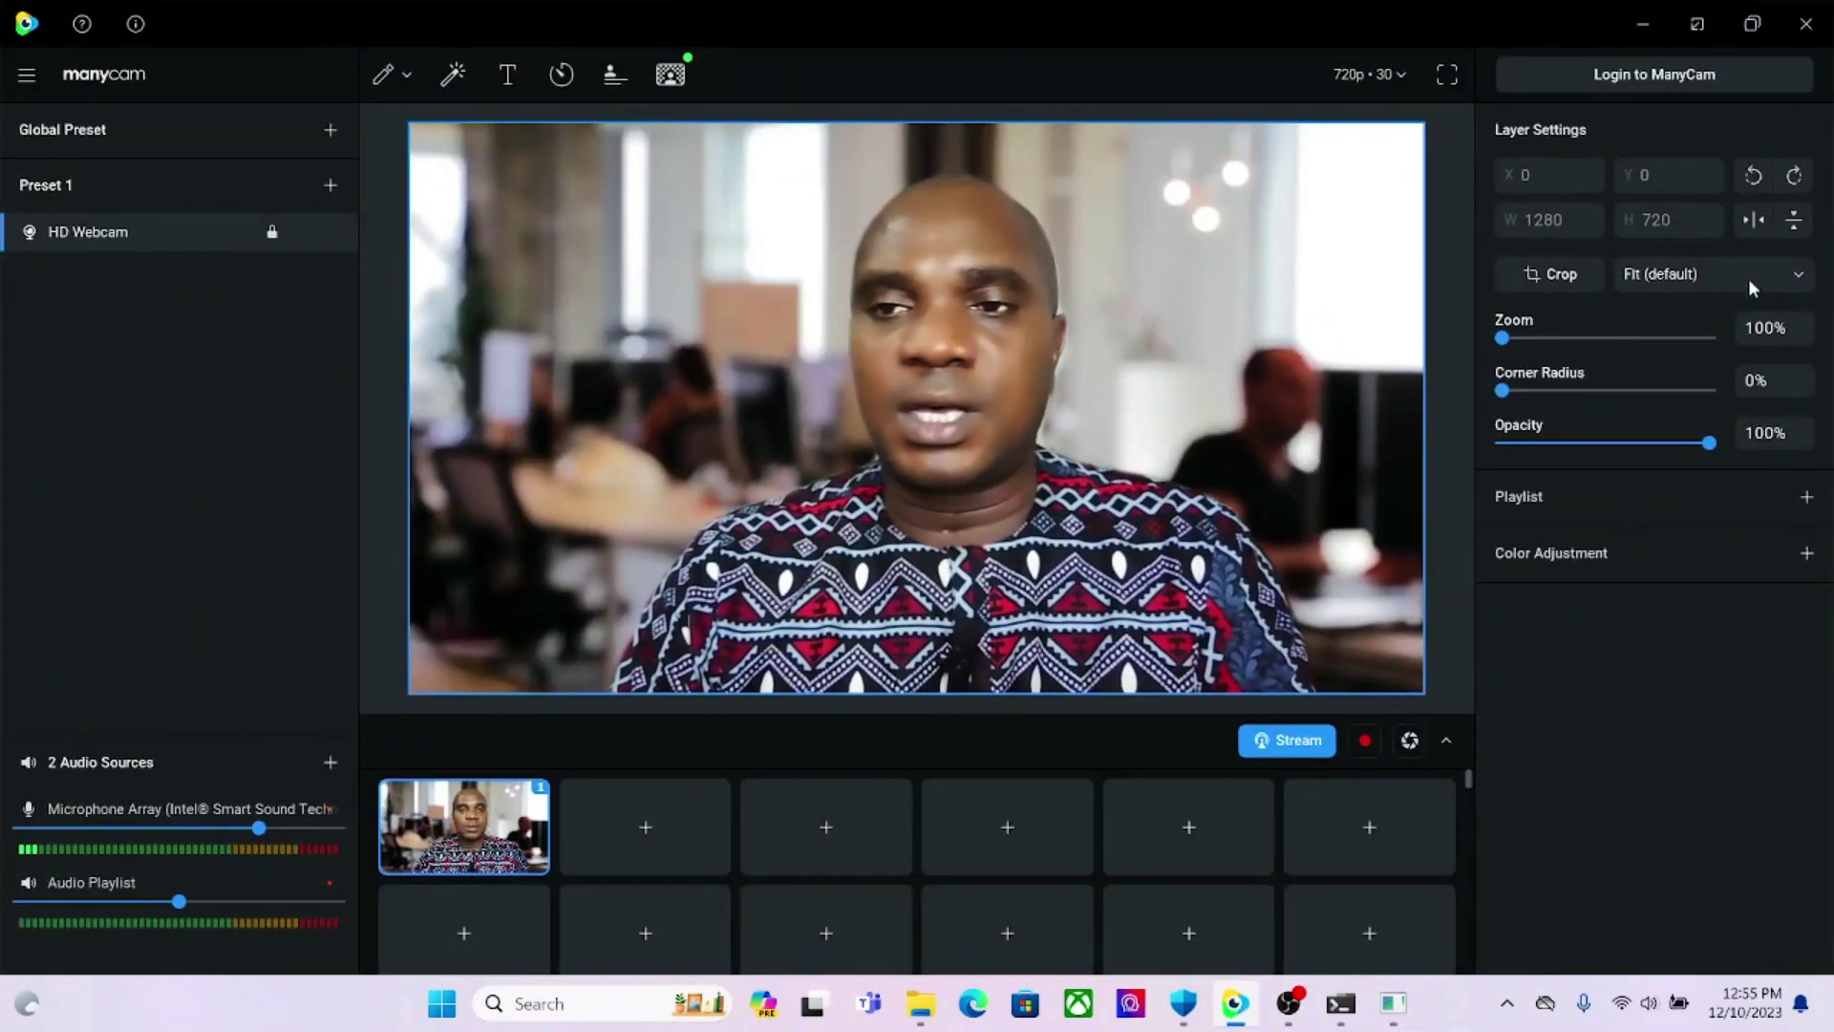
{"action": "left_click", "coordinate": [667, 75]}
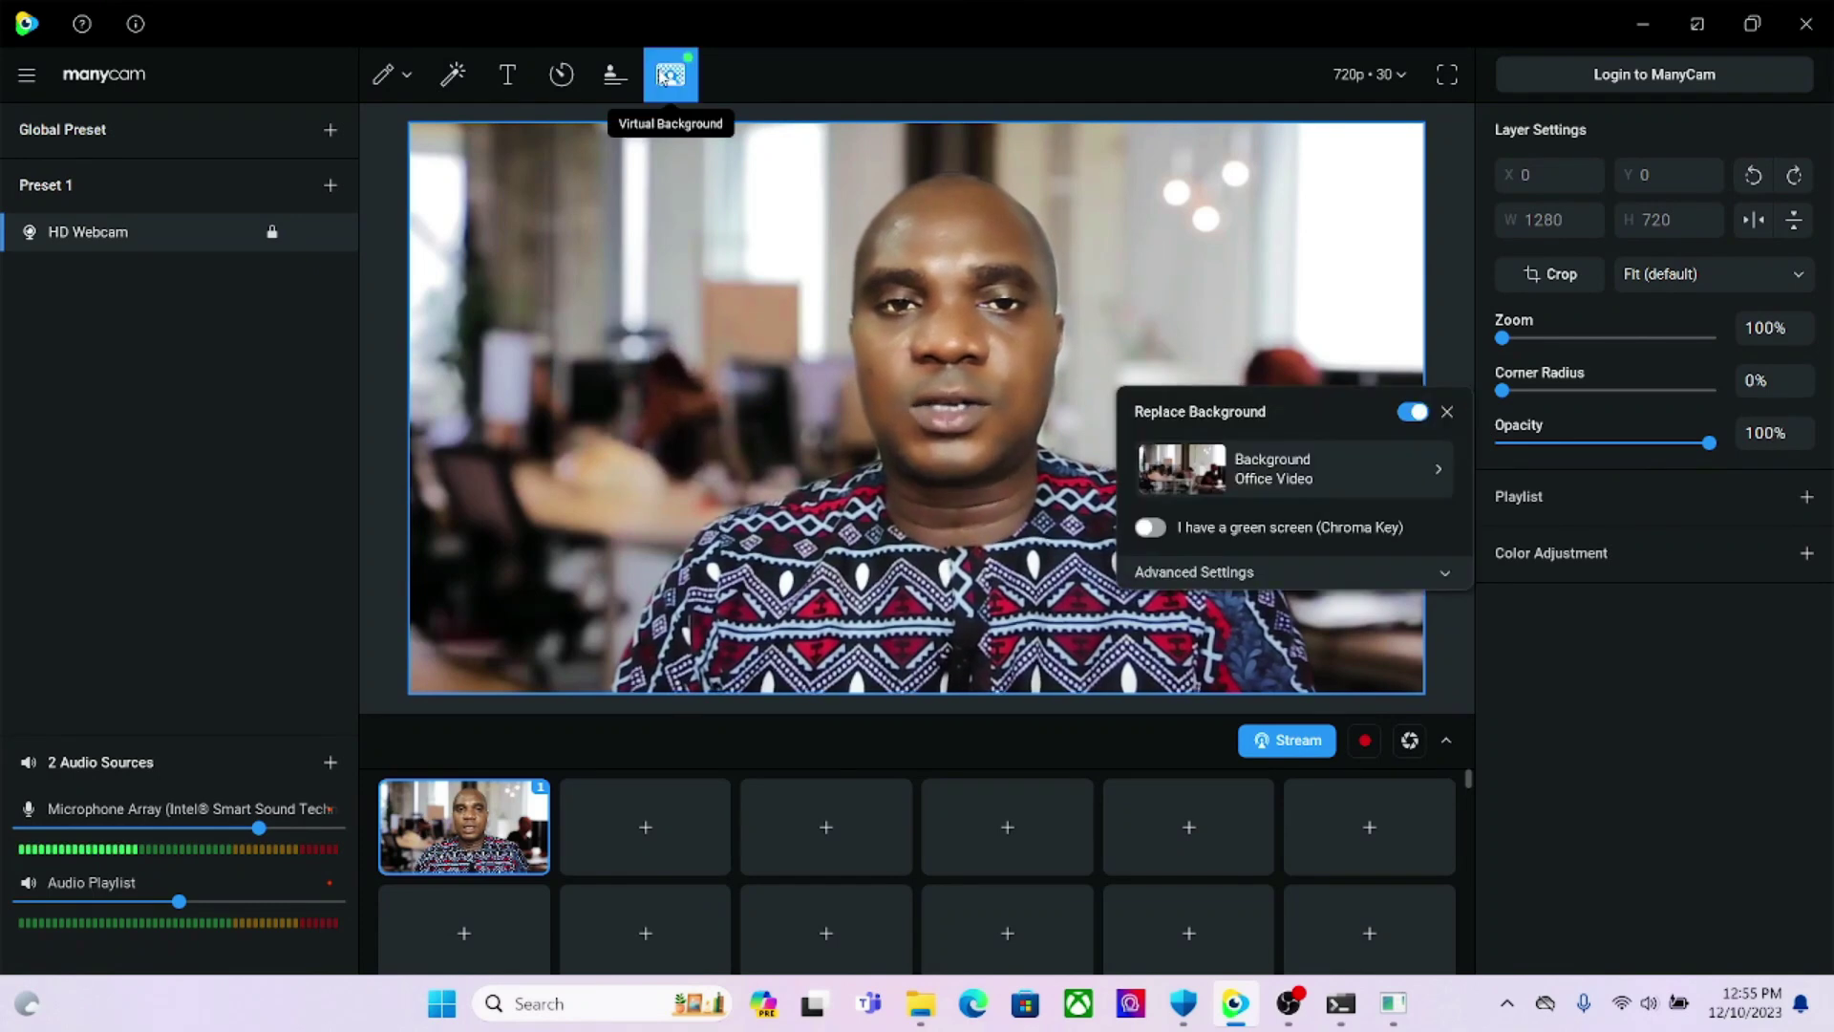
{"action": "left_click", "coordinate": [1366, 480]}
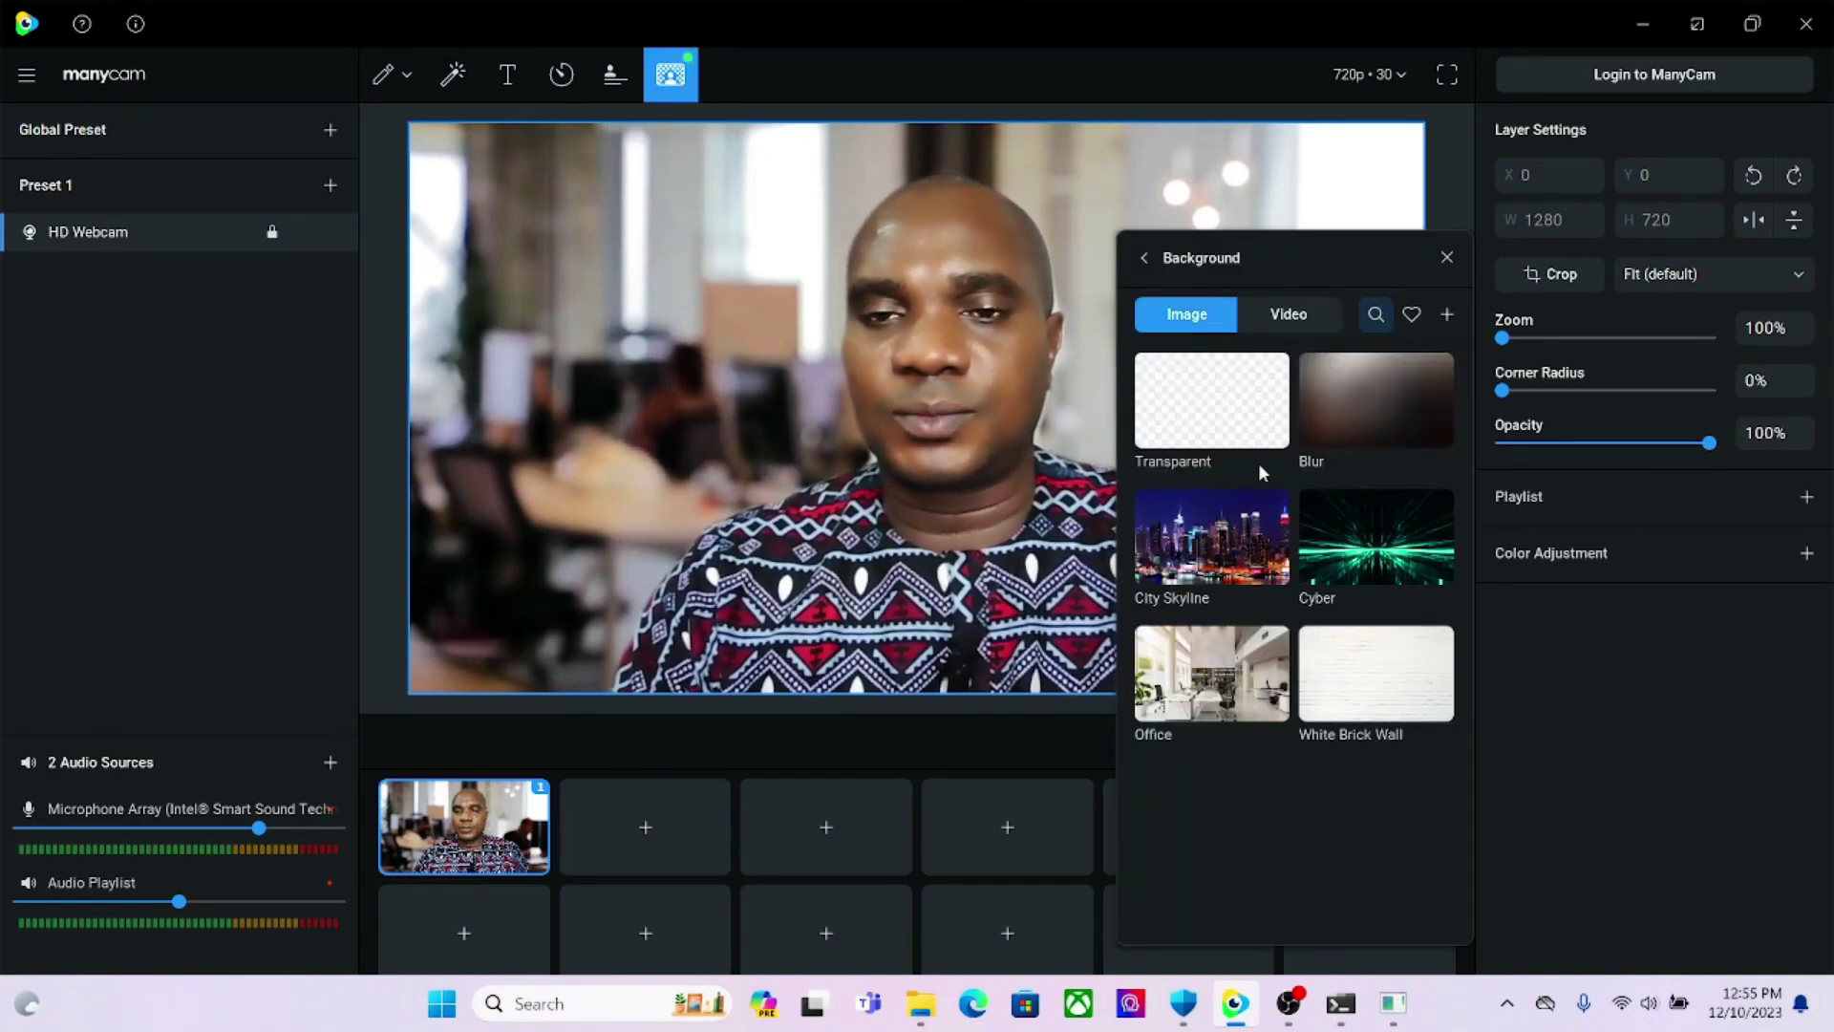
{"action": "left_click", "coordinate": [1211, 673]}
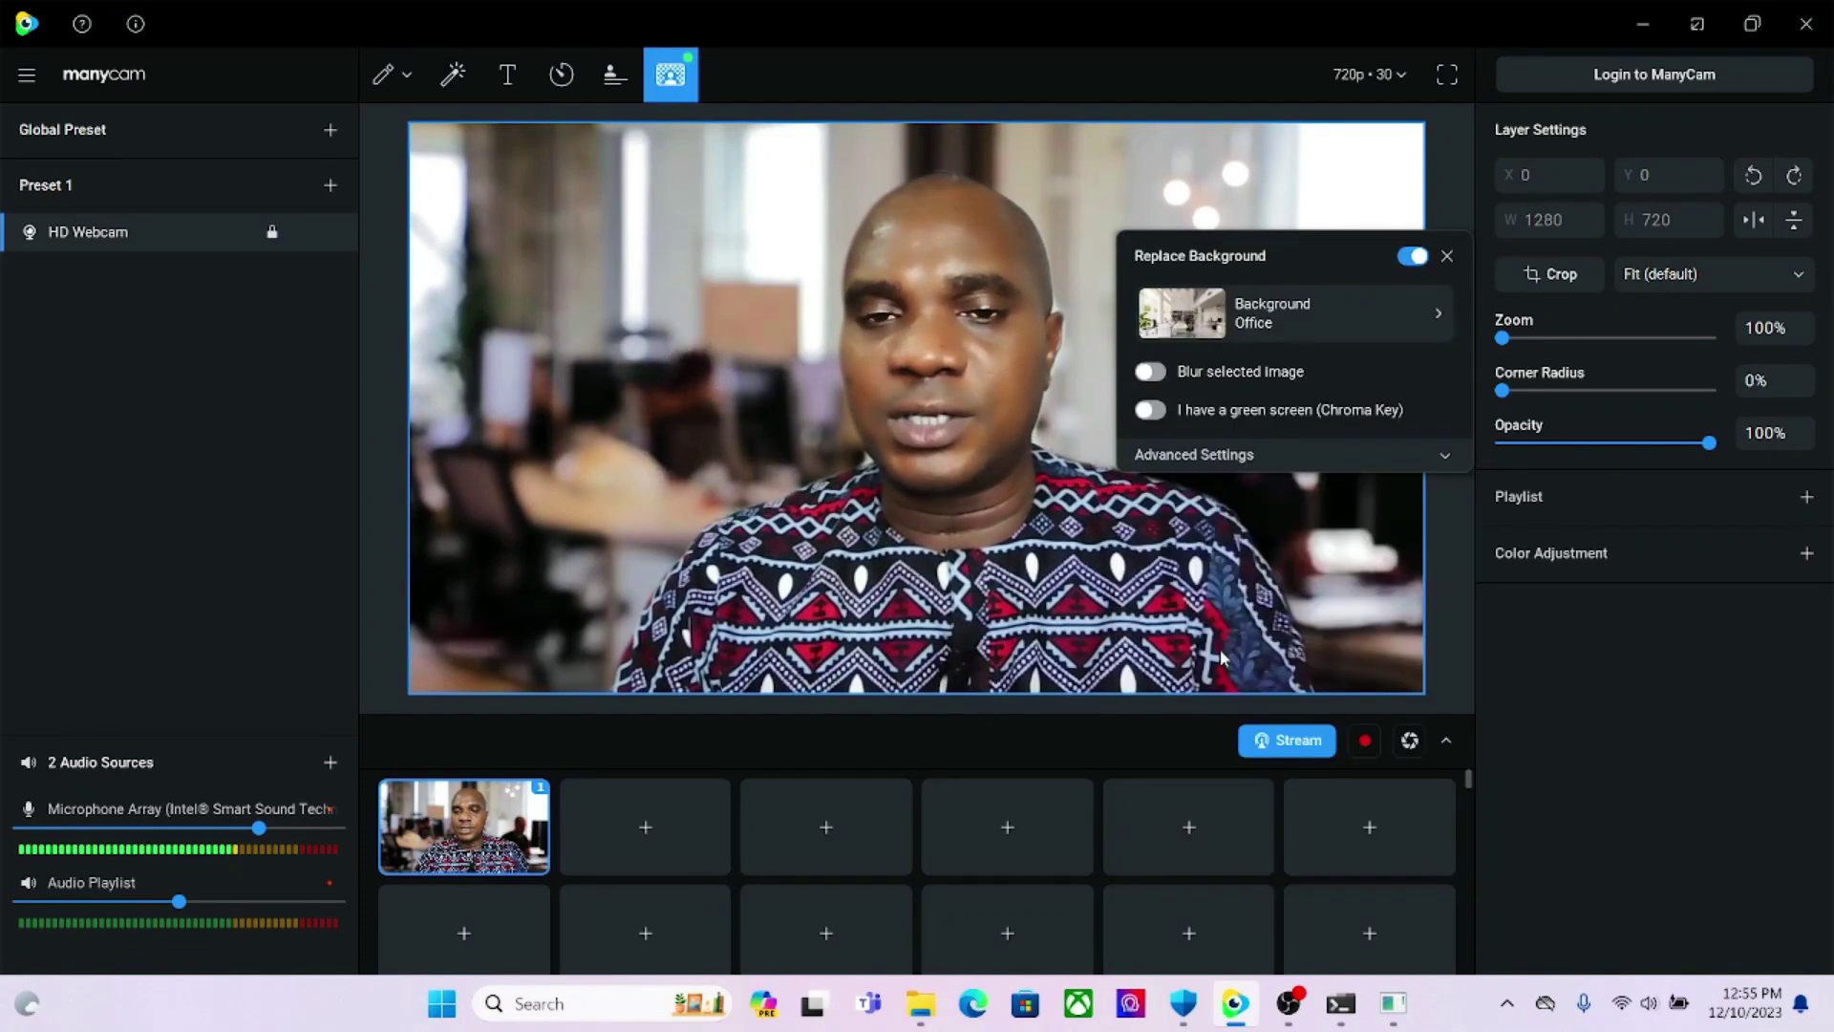
{"action": "left_click", "coordinate": [1644, 24]}
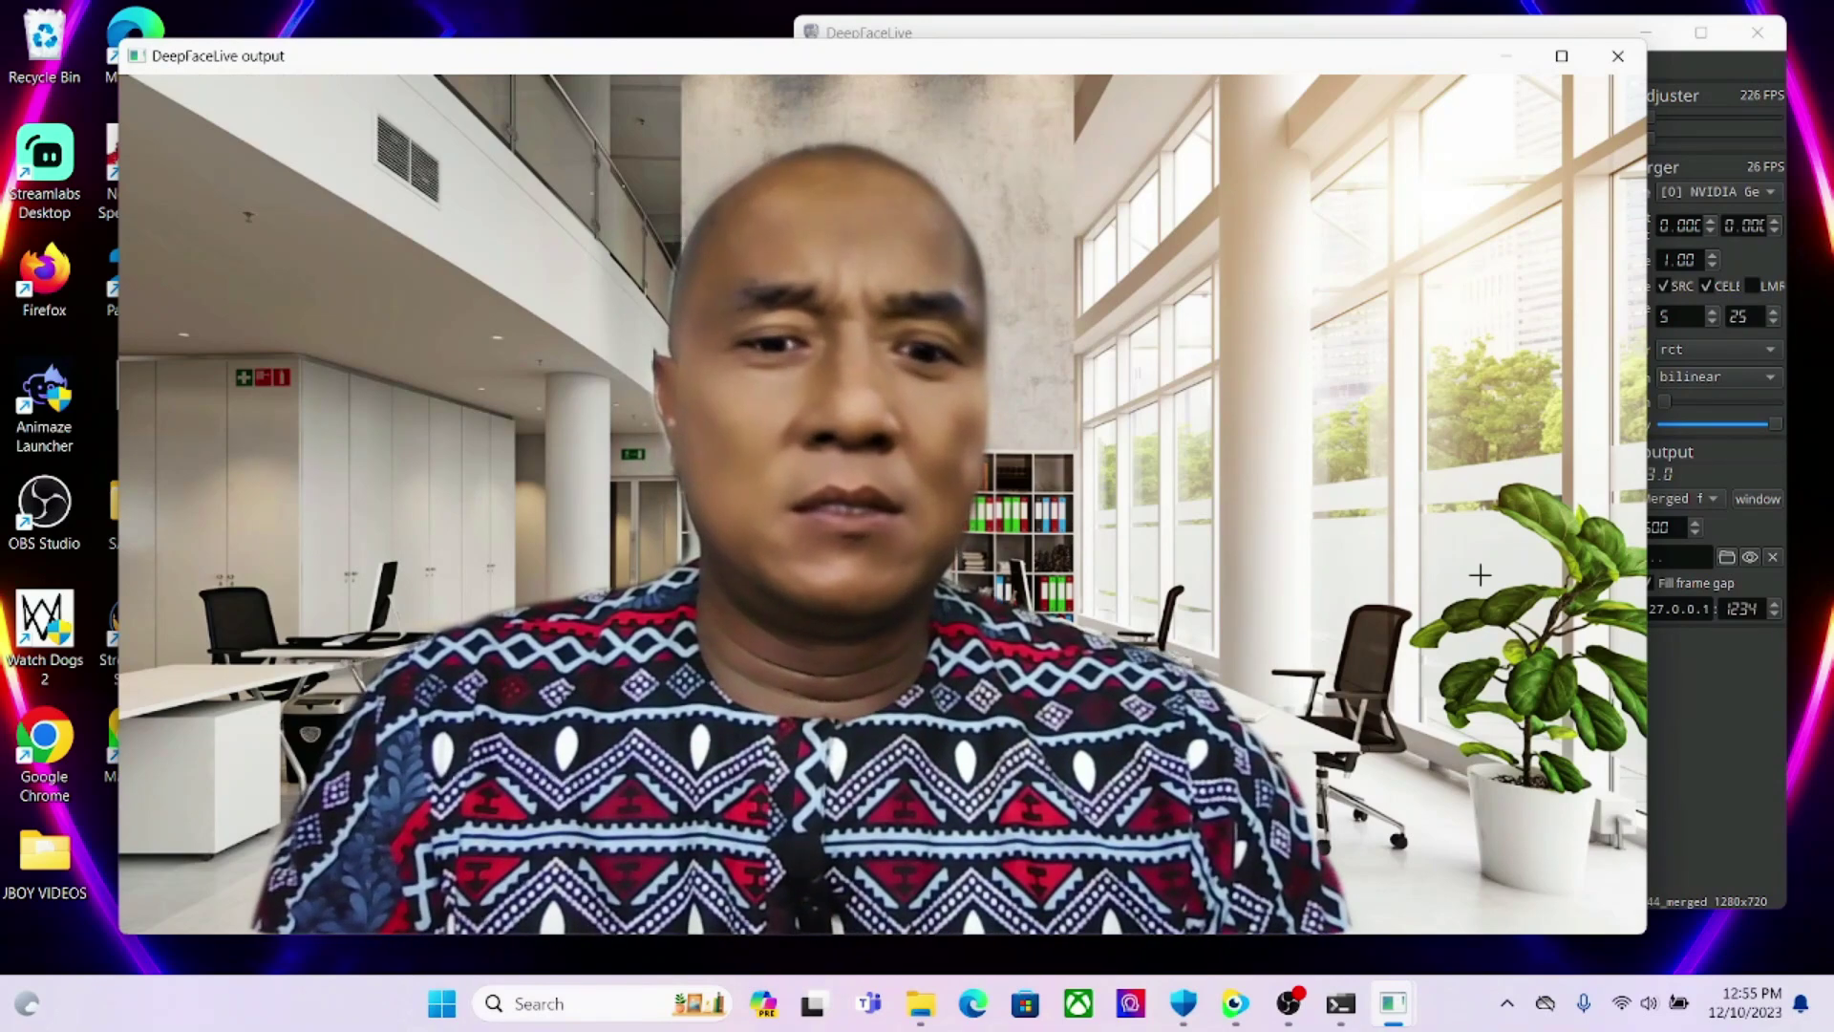
- Switch back to ManyCam and close the Replace Background settings
{"action": "mouse_move", "coordinate": [1341, 1003]}
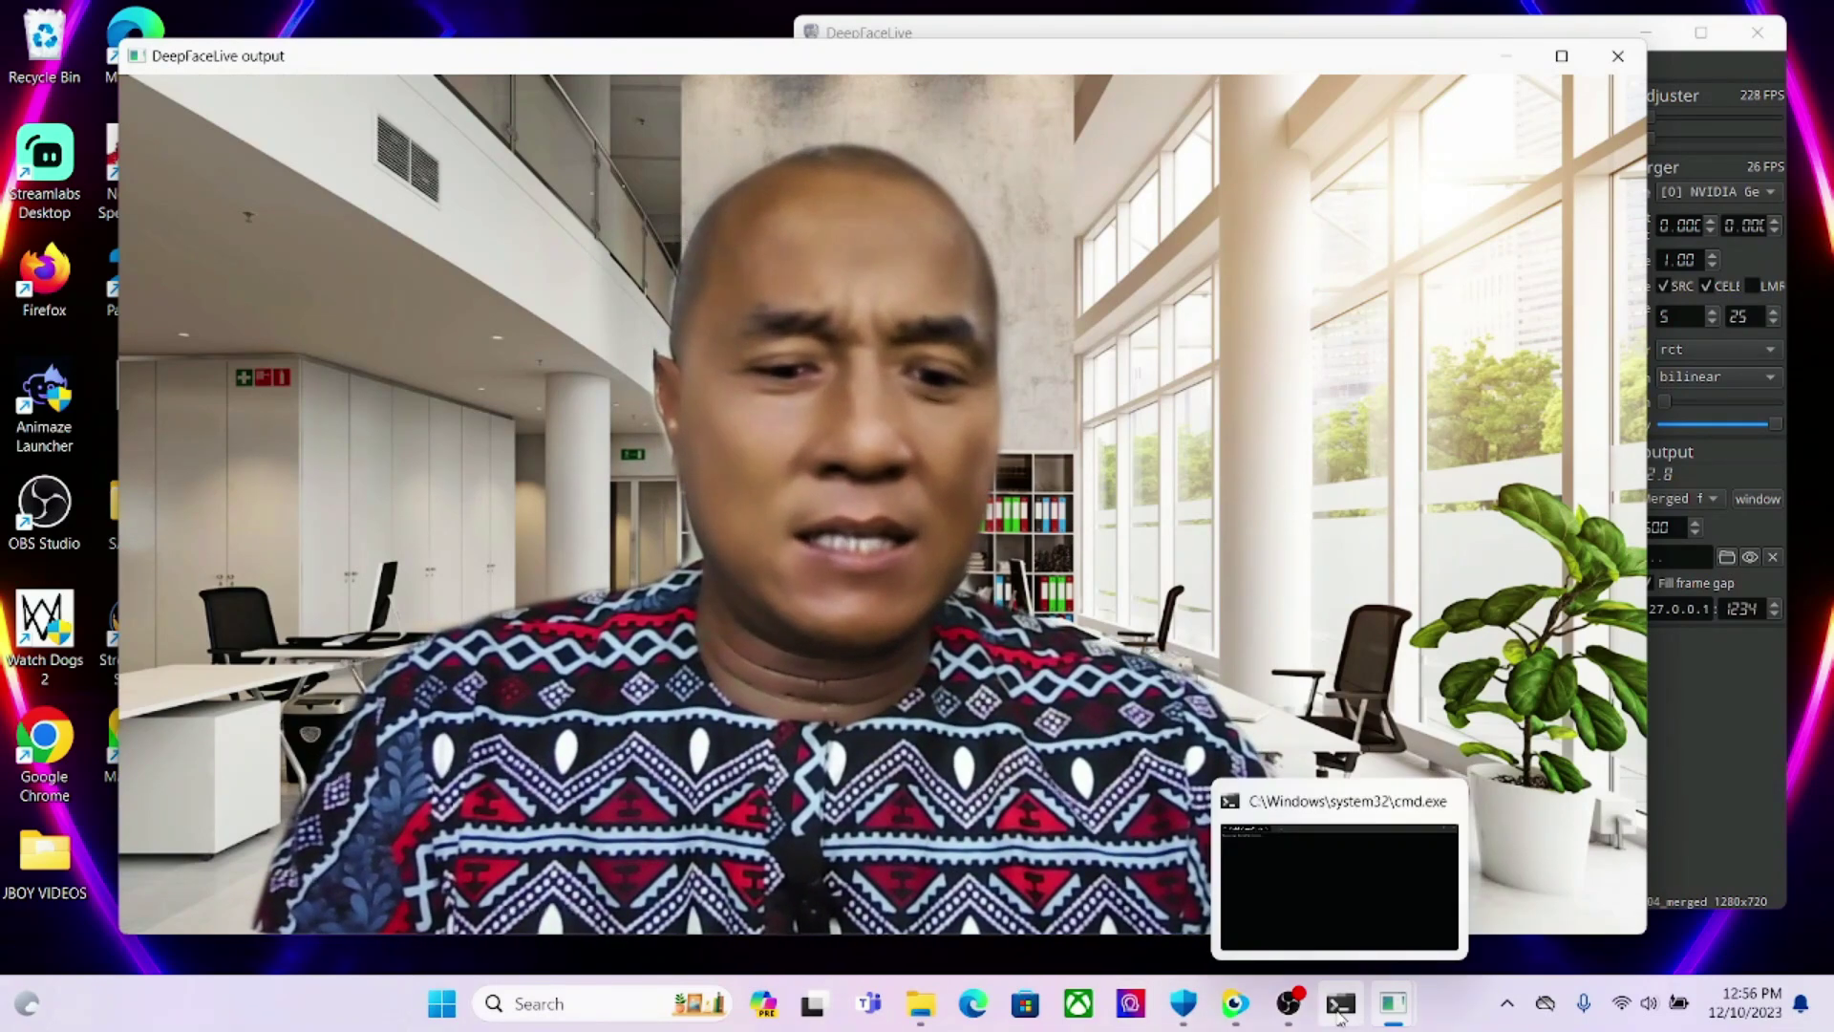
{"action": "left_click", "coordinate": [1230, 1015]}
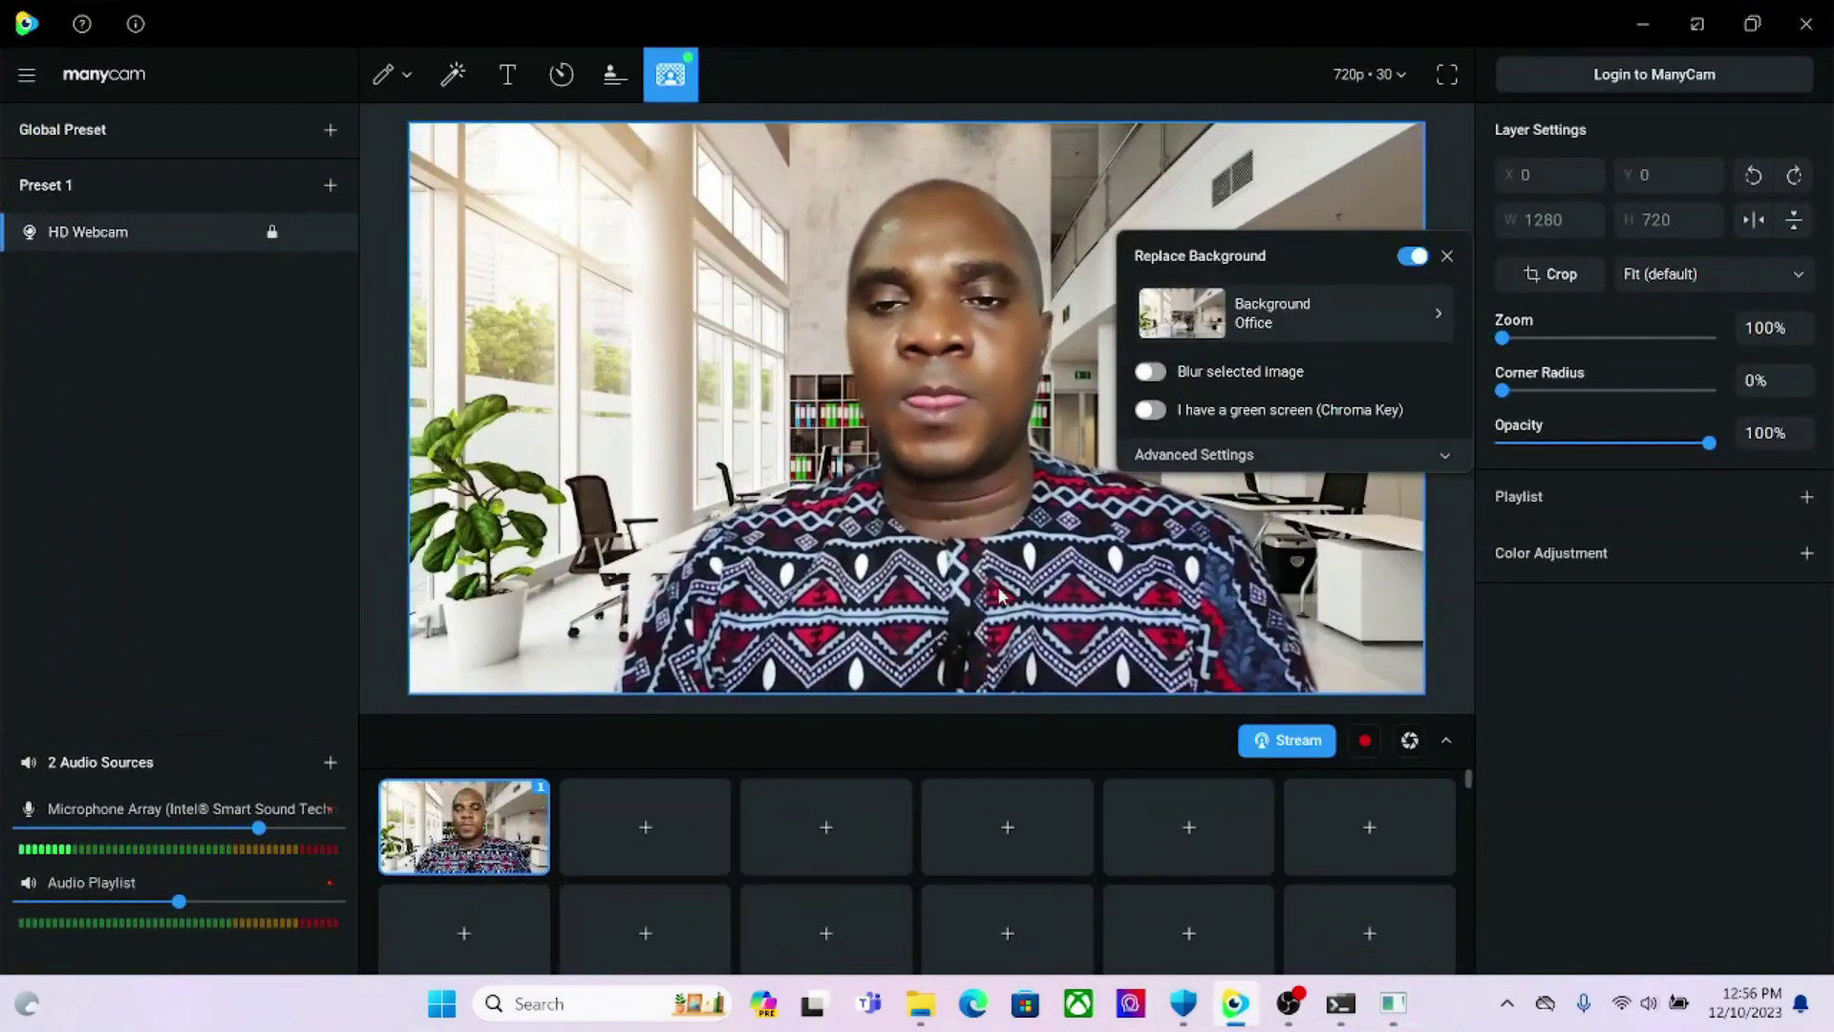
{"action": "left_click", "coordinate": [1448, 258]}
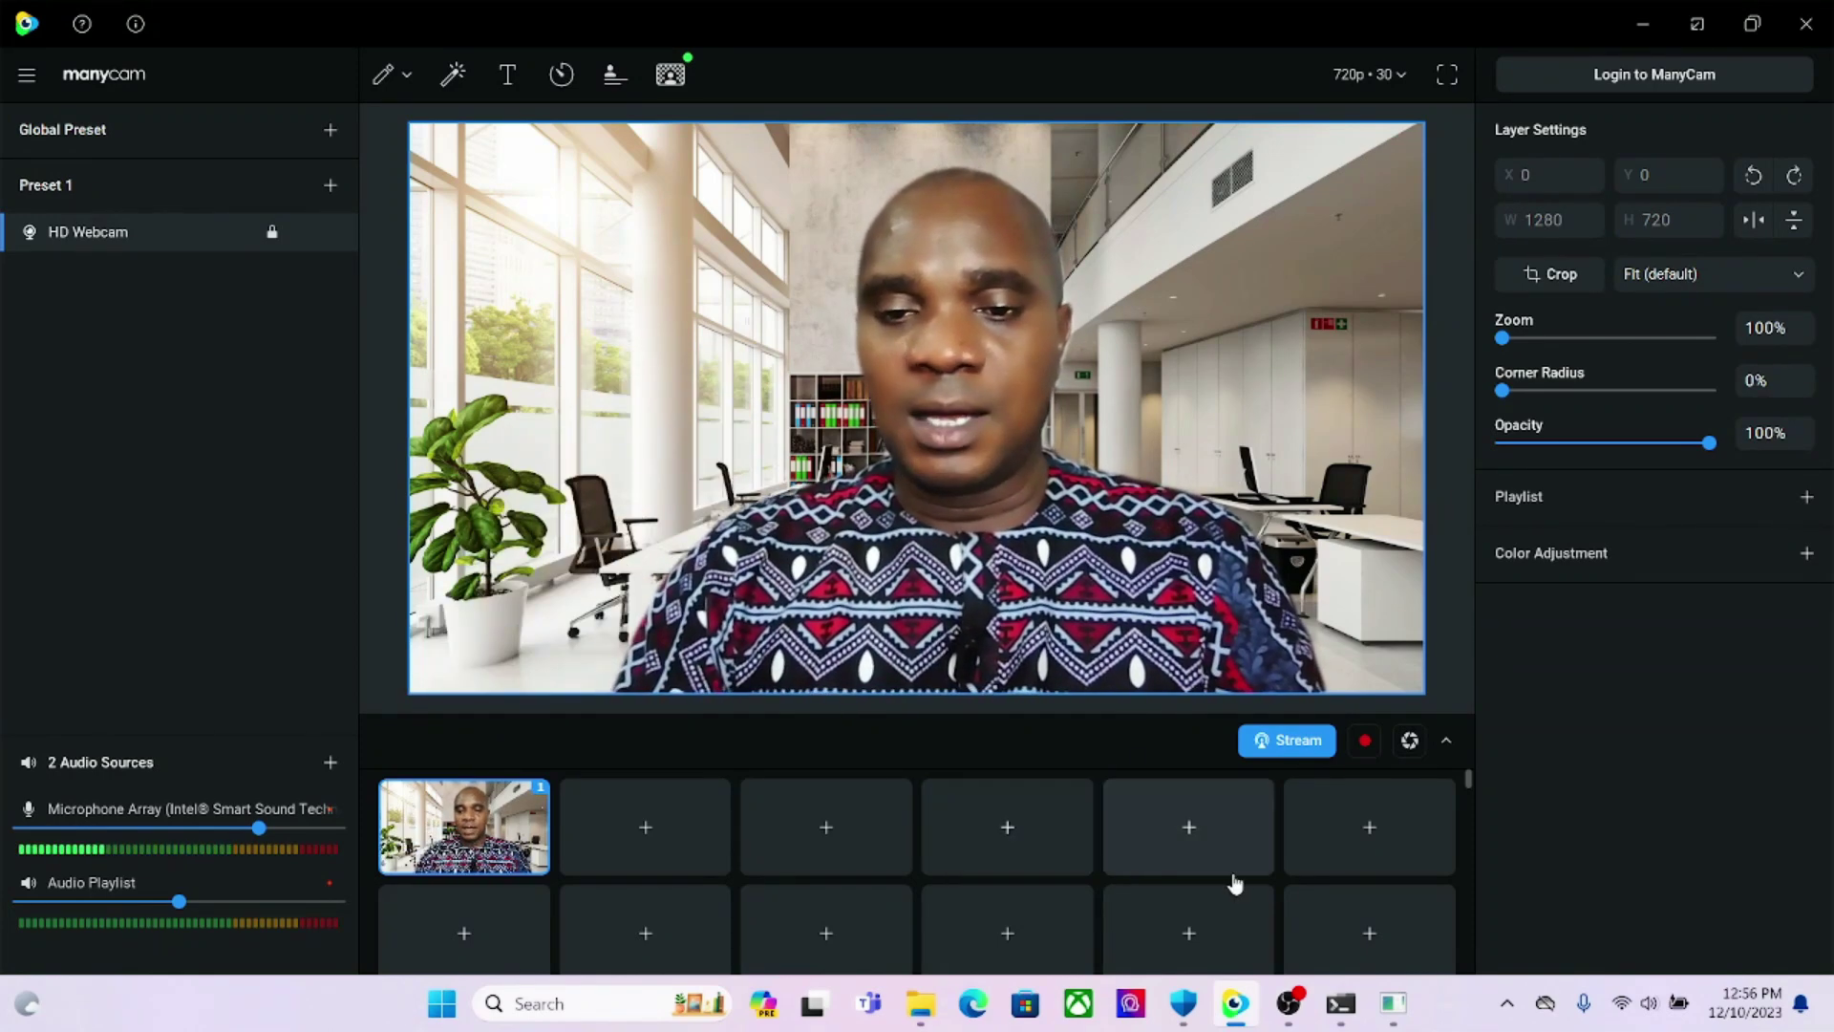
- Compare the DeepFaceLive output with the original webcam picture, switching to the output window and back to ManyCam
{"action": "mouse_move", "coordinate": [1295, 999]}
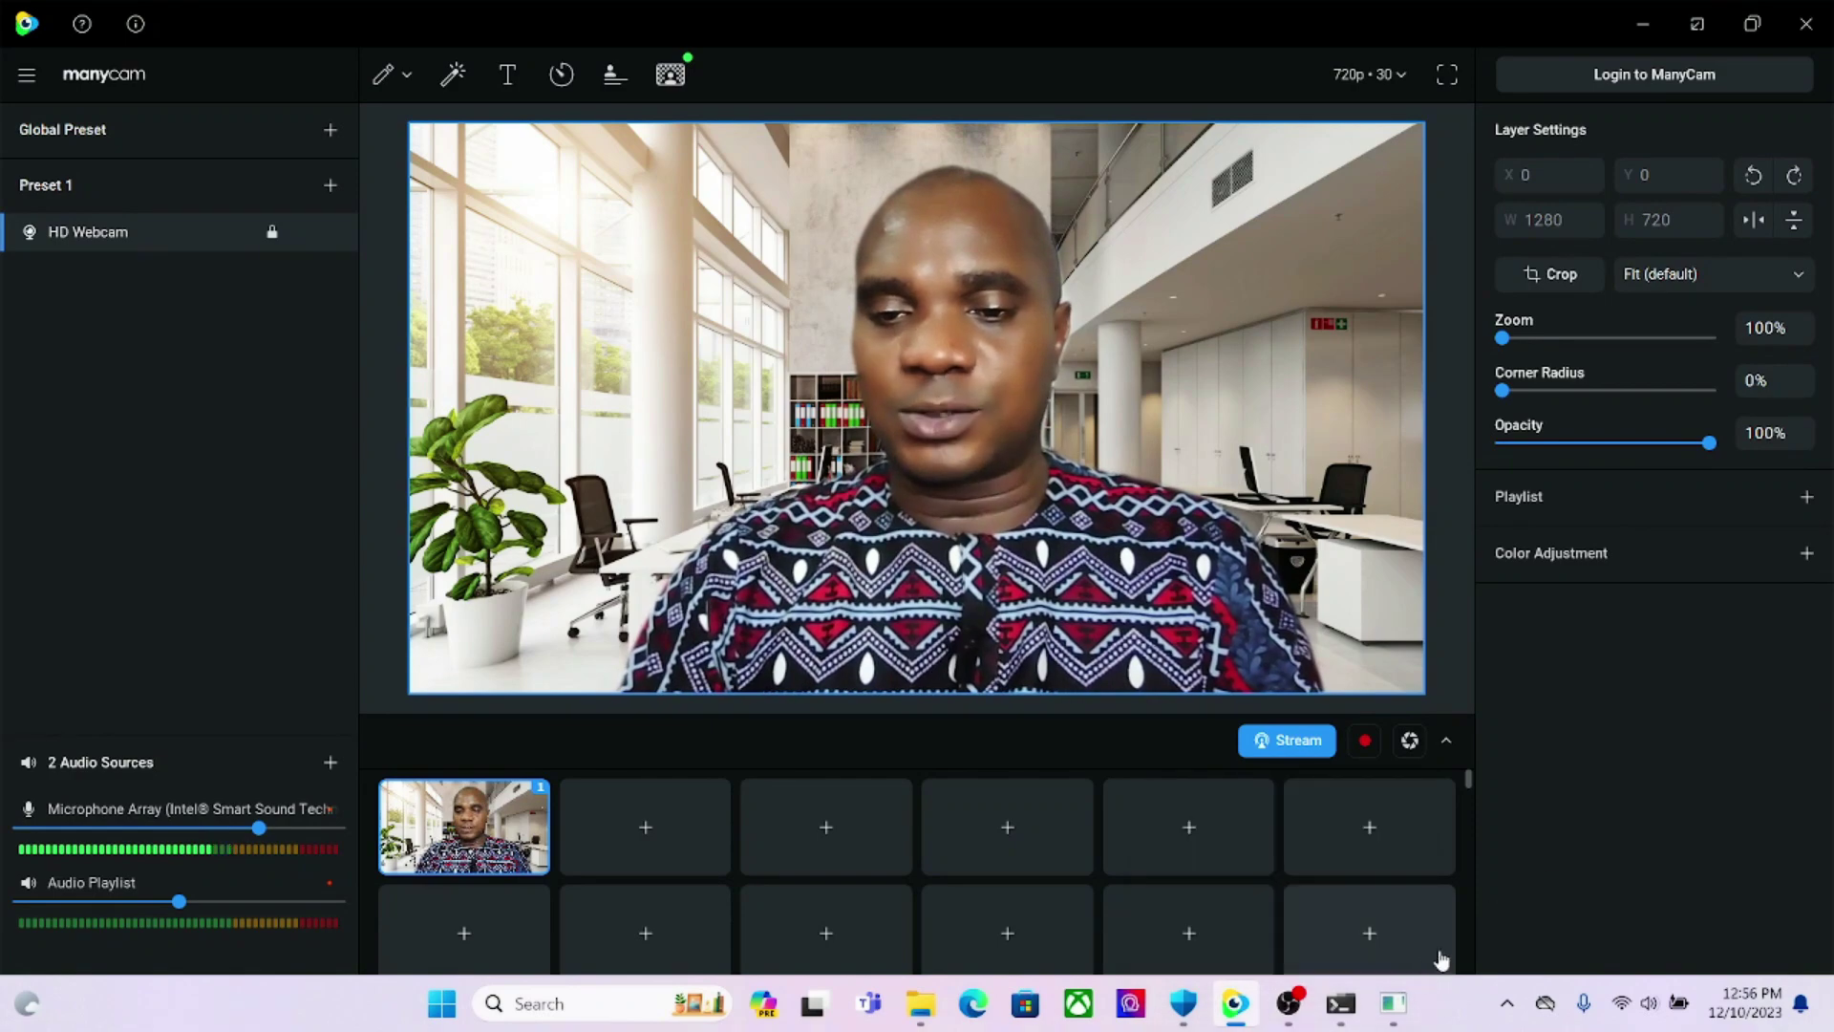
{"action": "mouse_move", "coordinate": [1396, 1013]}
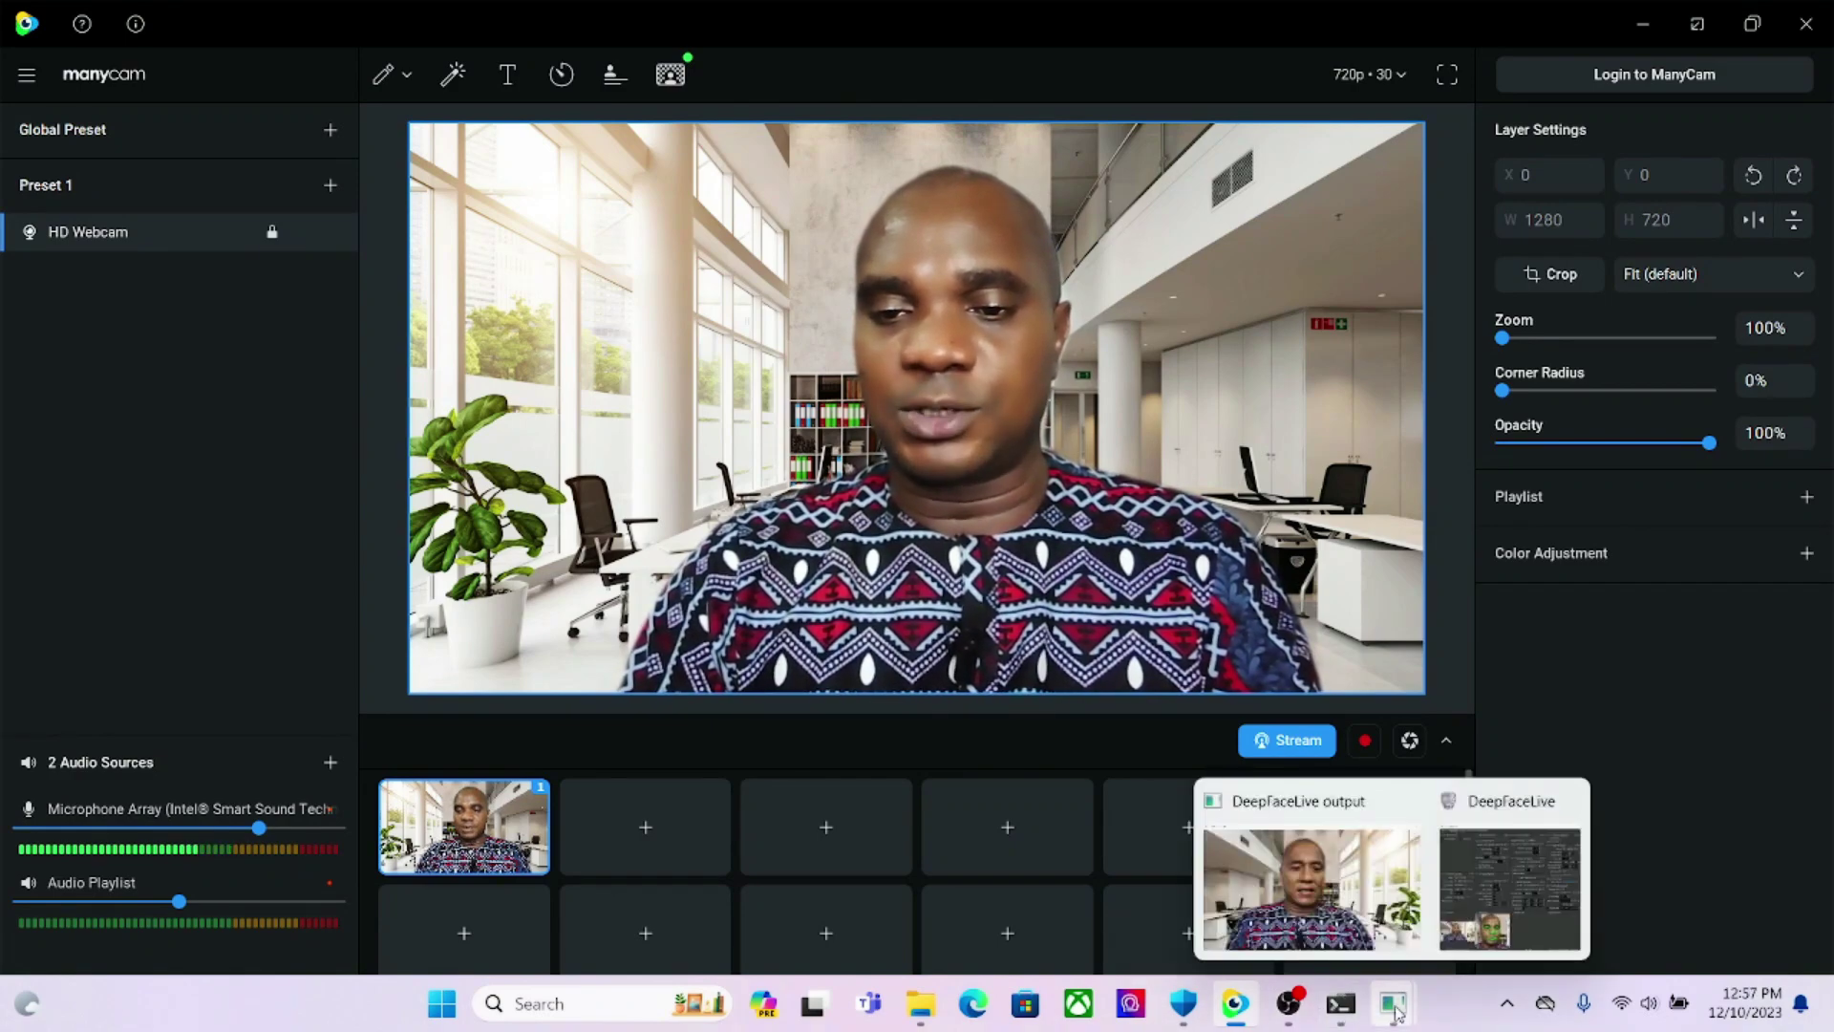
{"action": "left_click", "coordinate": [1358, 941]}
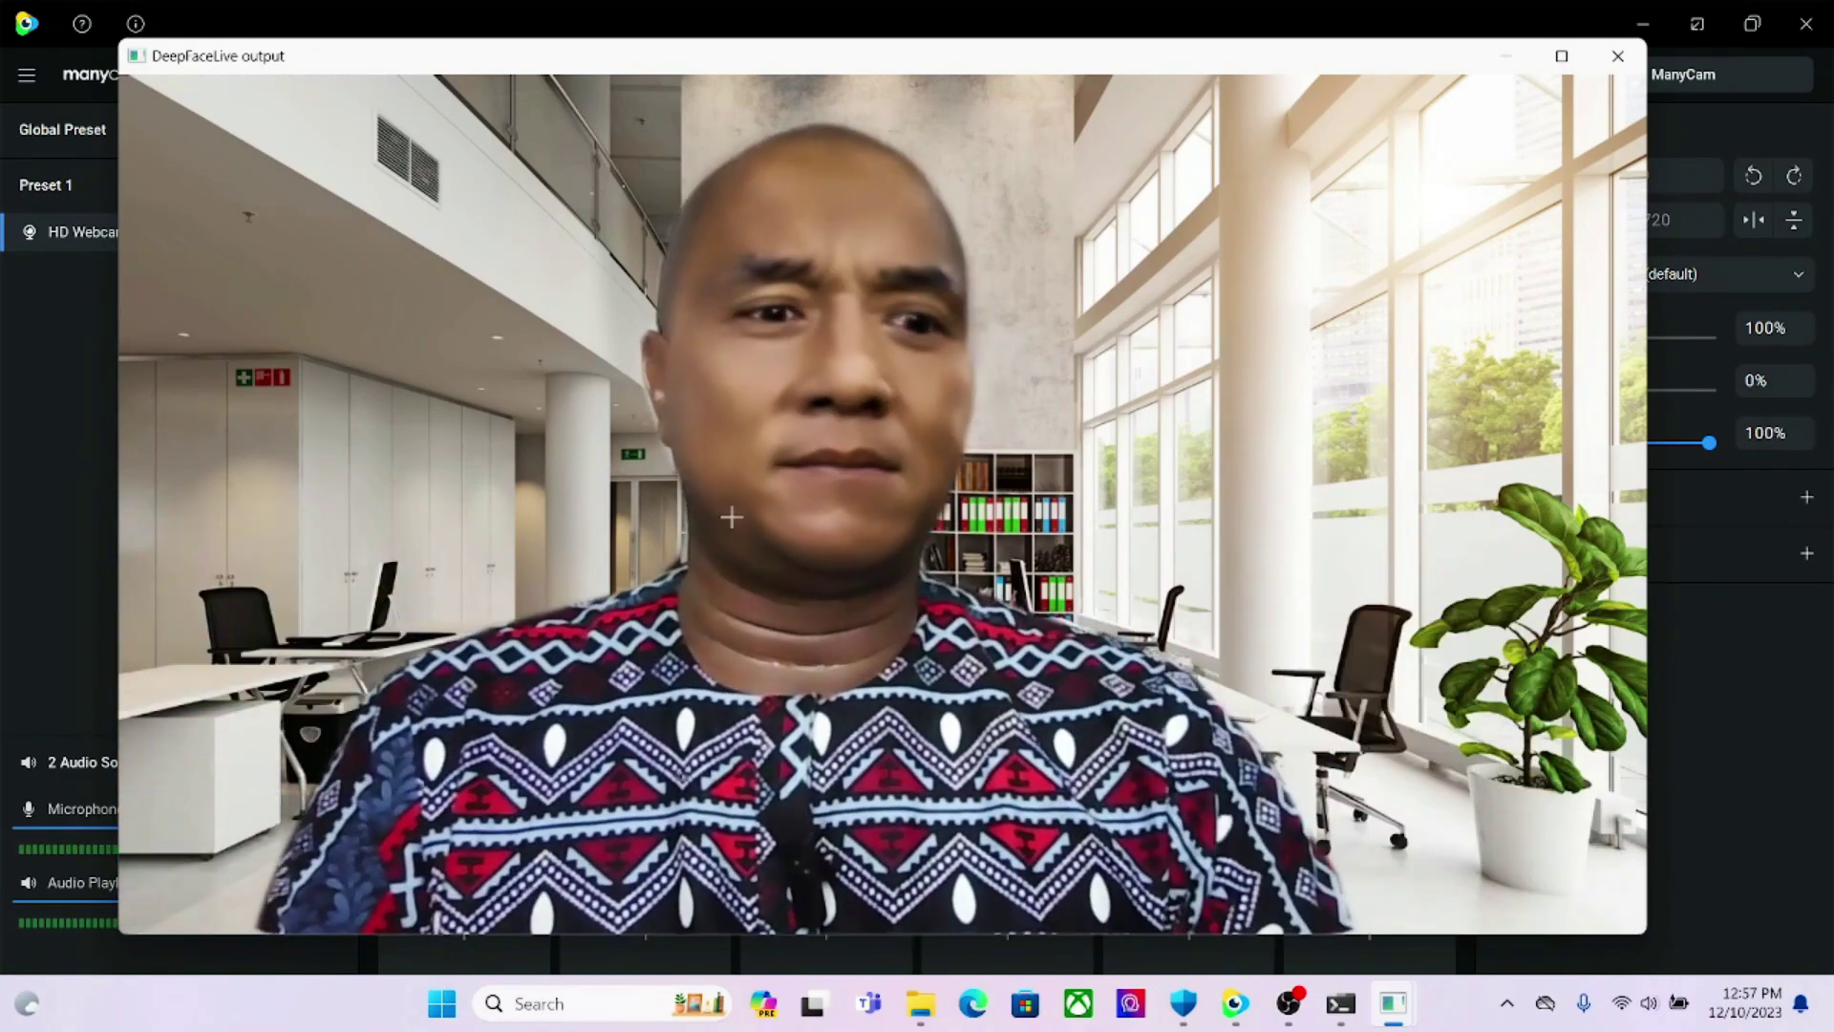
{"action": "left_click", "coordinate": [1233, 1006]}
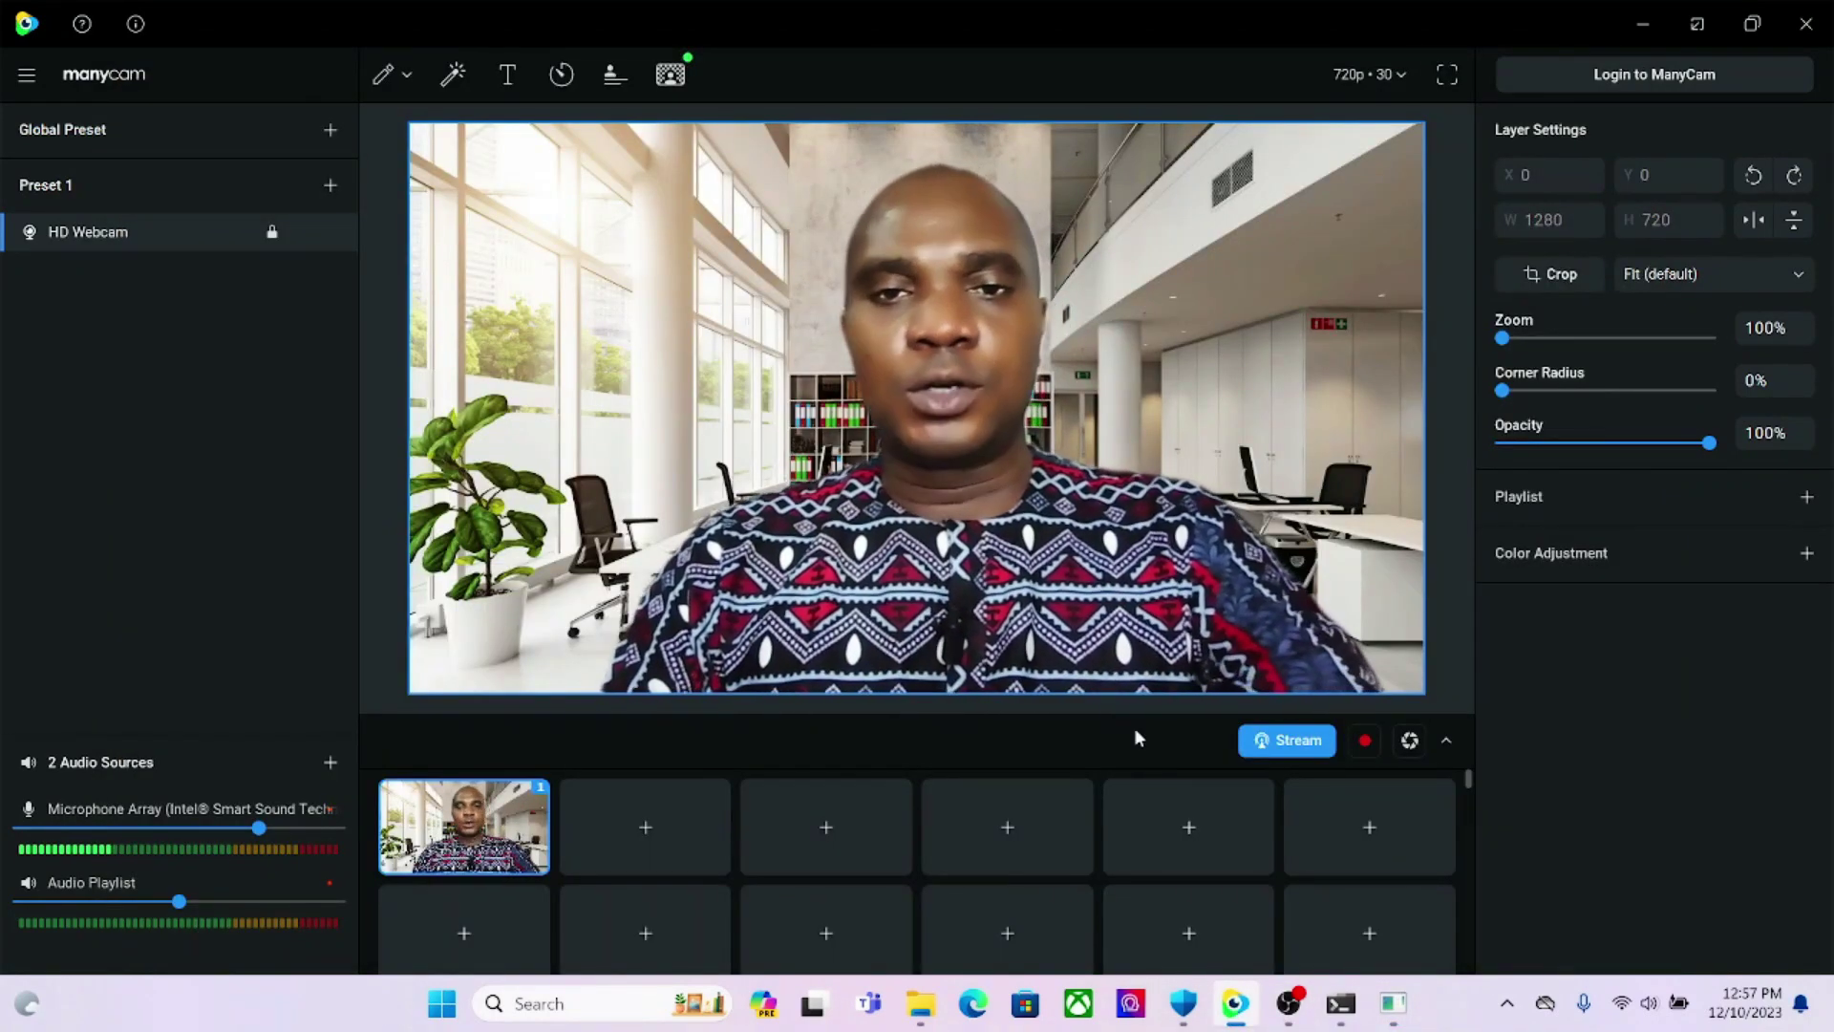